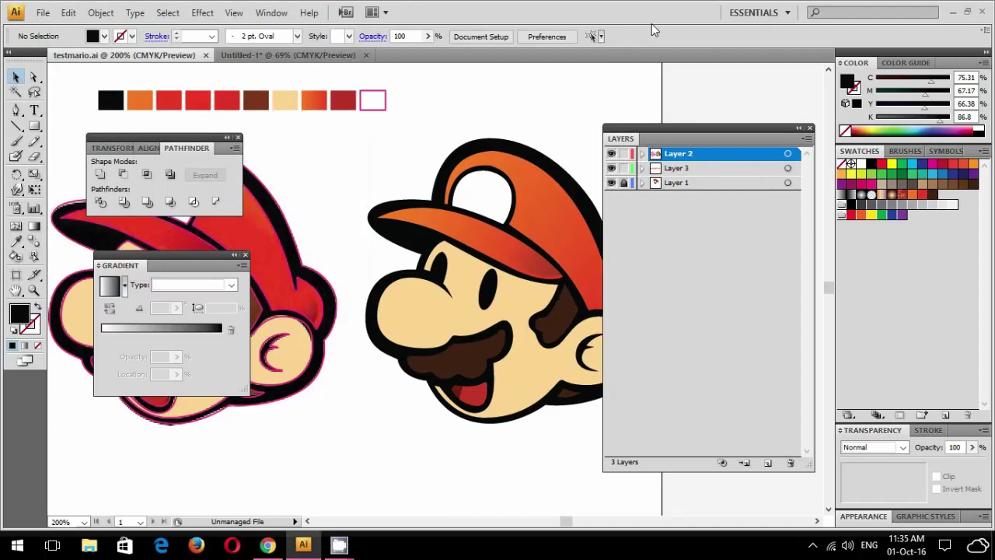
- Inspect the finished traced Mario in the other document by selecting and deselecting its paths
{"action": "left_click_drag", "start_coordinate": [691, 127], "coordinate": [743, 86]}
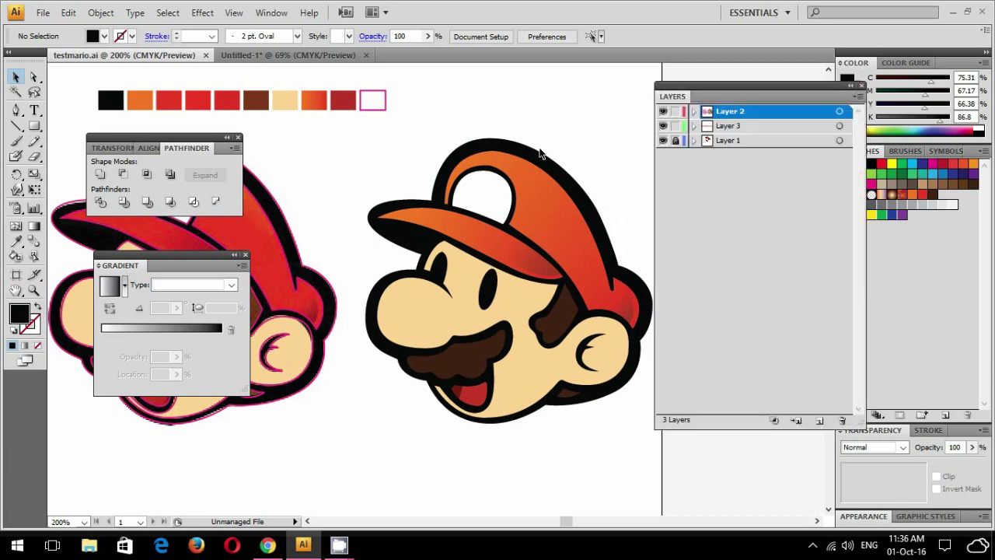
{"action": "left_click_drag", "start_coordinate": [356, 142], "coordinate": [708, 436]}
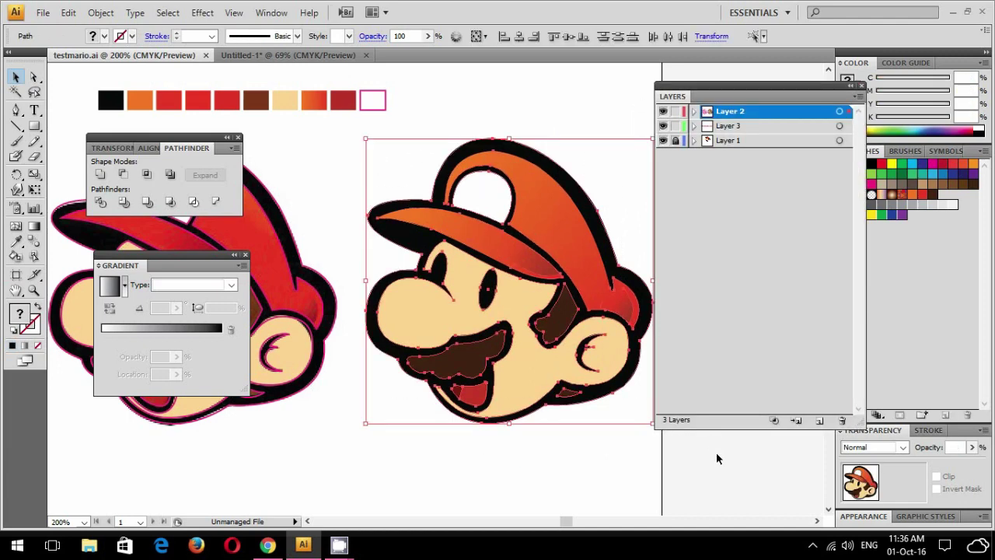
{"action": "left_click", "coordinate": [716, 455]}
{"action": "scroll", "coordinate": [467, 248], "scroll_direction": "left", "scroll_amount": 3}
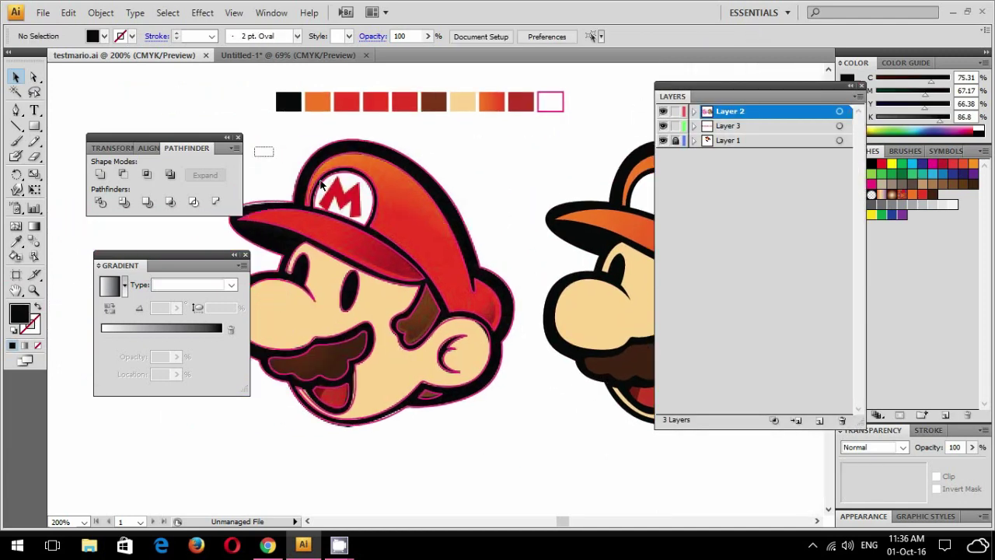
{"action": "scroll", "coordinate": [855, 423], "scroll_direction": "right", "scroll_amount": 4}
{"action": "scroll", "coordinate": [856, 423], "scroll_direction": "right", "scroll_amount": 5}
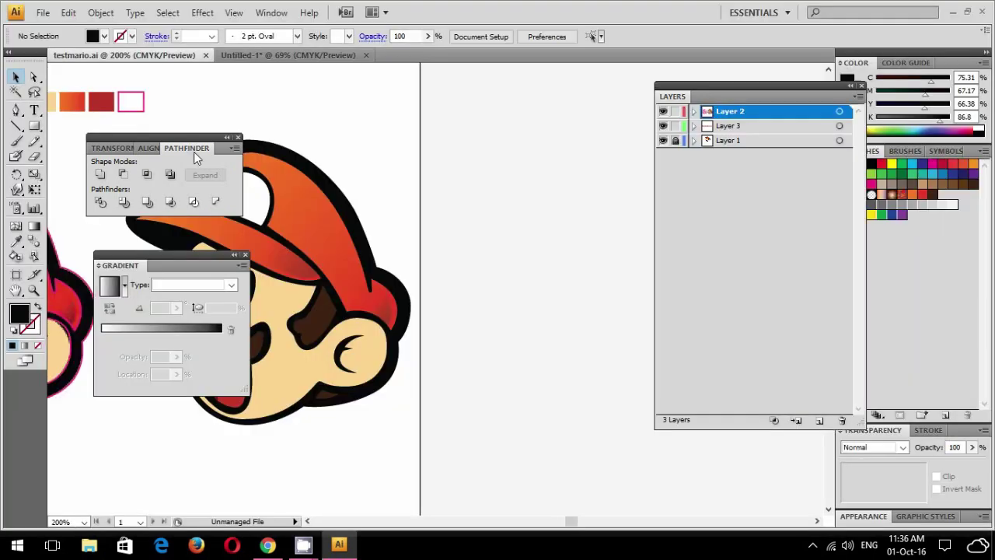
{"action": "left_click_drag", "start_coordinate": [329, 174], "coordinate": [573, 155]}
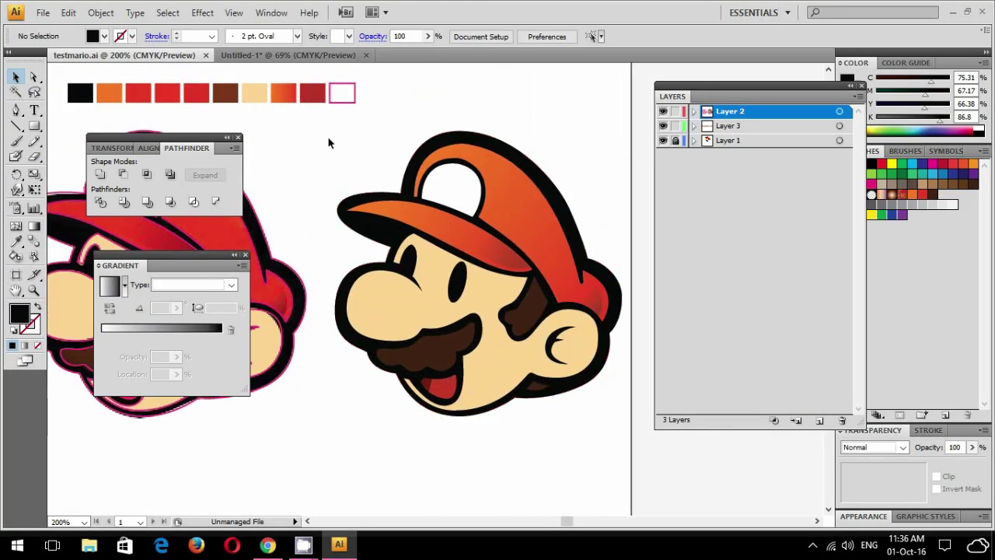
{"action": "left_click_drag", "start_coordinate": [328, 138], "coordinate": [803, 474]}
{"action": "left_click", "coordinate": [620, 472]}
{"action": "left_click_drag", "start_coordinate": [634, 422], "coordinate": [355, 132]}
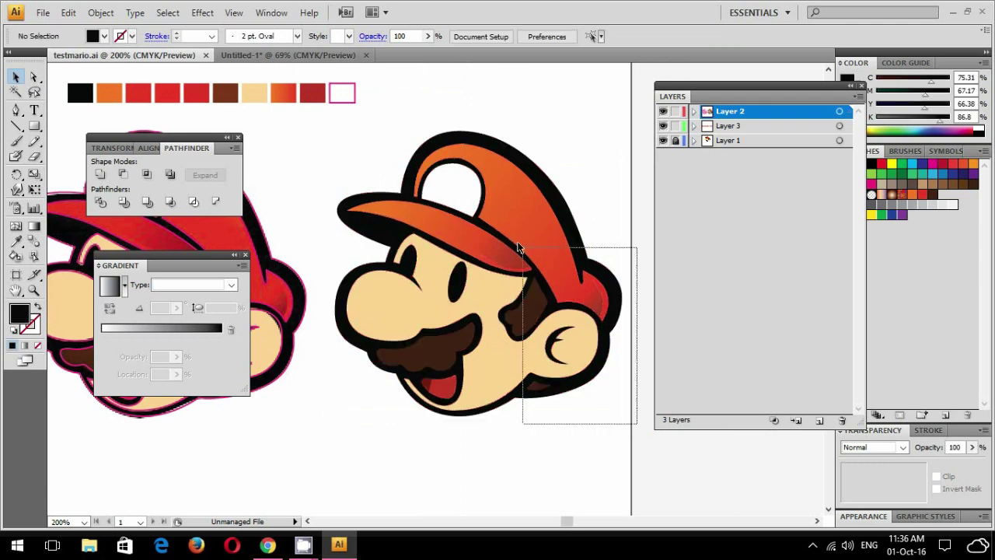
{"action": "left_click", "coordinate": [477, 119]}
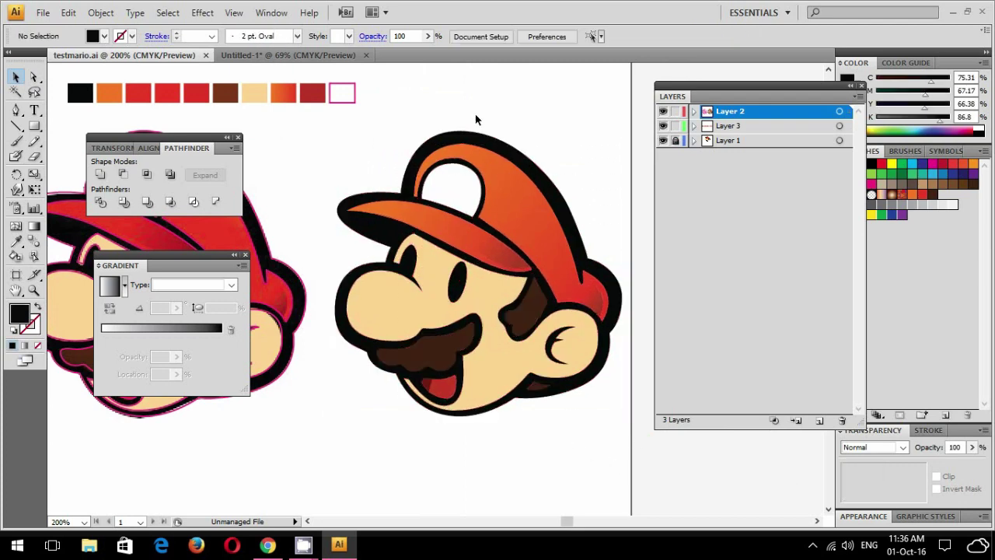
{"action": "scroll", "coordinate": [477, 120], "scroll_direction": "up", "scroll_amount": 2}
{"action": "scroll", "coordinate": [477, 129], "scroll_direction": "right", "scroll_amount": 2}
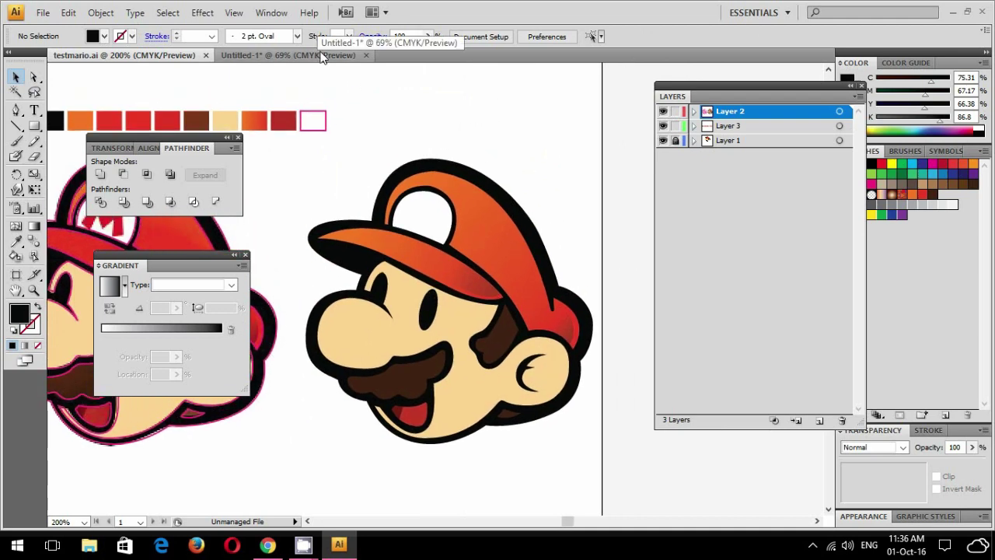
- Switch to the blank Untitled-1 document, move the floating panels aside and zoom out
{"action": "left_click", "coordinate": [322, 62]}
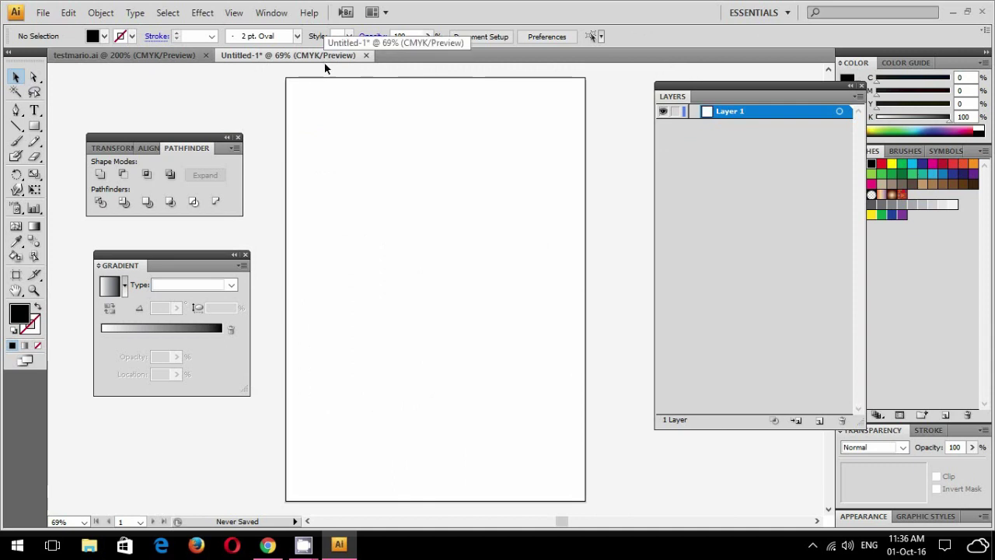
{"action": "key", "text": "ctrl+1"}
{"action": "mouse_move", "coordinate": [521, 119]}
{"action": "left_mouse_down"}
{"action": "mouse_move", "coordinate": [496, 156]}
{"action": "mouse_move", "coordinate": [524, 160]}
{"action": "left_mouse_up"}
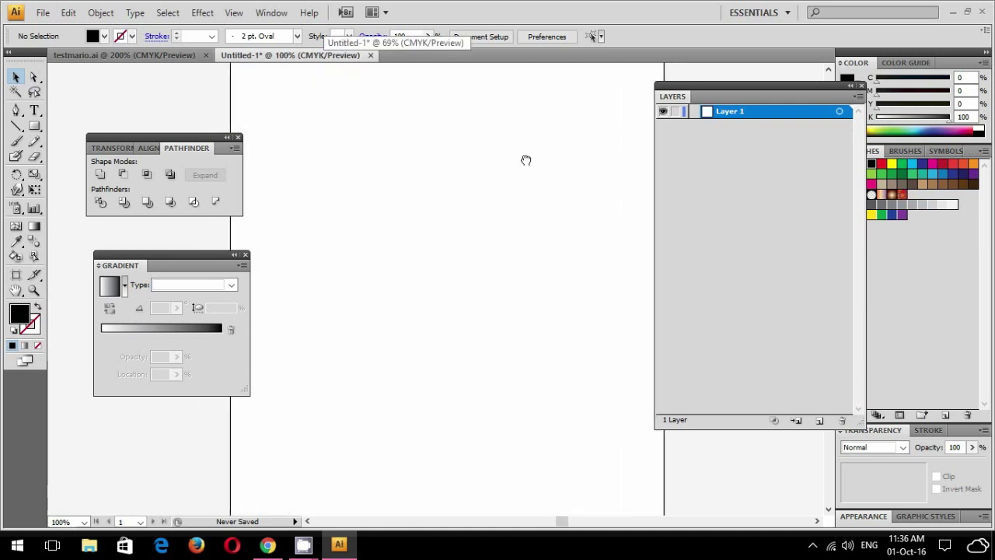
{"action": "left_click_drag", "start_coordinate": [225, 148], "coordinate": [174, 82]}
{"action": "left_click_drag", "start_coordinate": [202, 258], "coordinate": [160, 173]}
{"action": "left_click_drag", "start_coordinate": [679, 91], "coordinate": [720, 90]}
{"action": "key", "text": "ctrl+minus"}
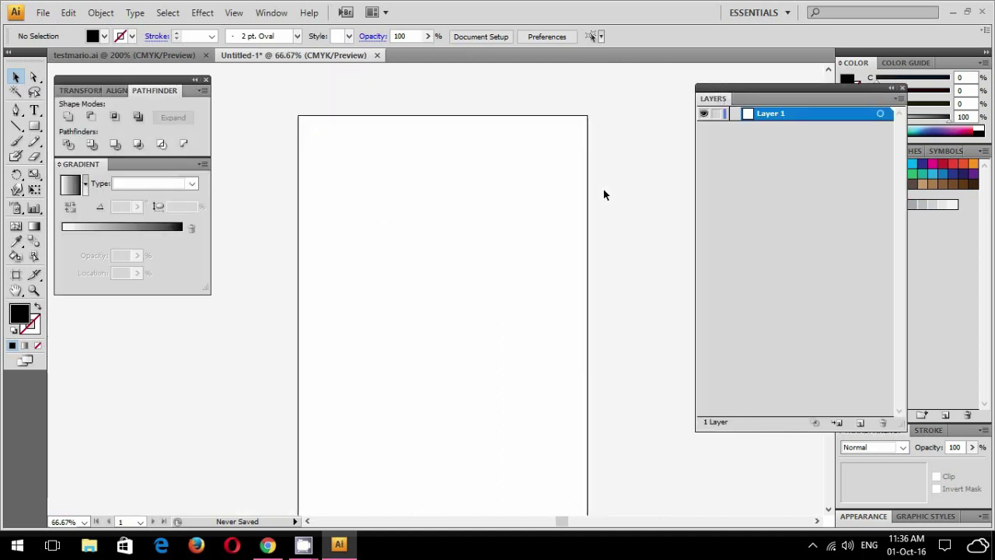
- Place the ma.jpg Mario image onto the Untitled-1 artboard
{"action": "left_click", "coordinate": [43, 13]}
{"action": "left_click", "coordinate": [127, 285]}
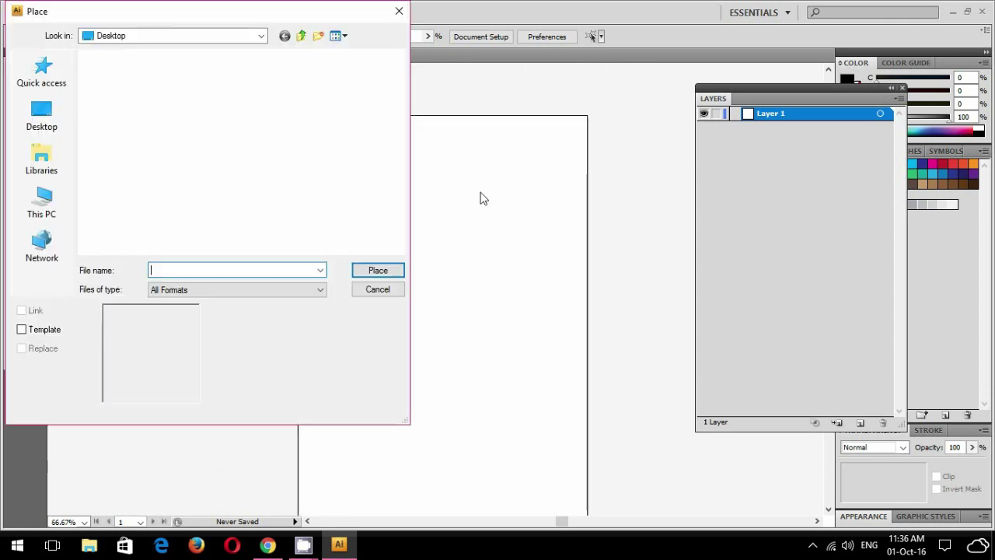
{"action": "scroll", "coordinate": [381, 191], "scroll_direction": "down", "scroll_amount": 5}
{"action": "scroll", "coordinate": [379, 218], "scroll_direction": "down", "scroll_amount": 5}
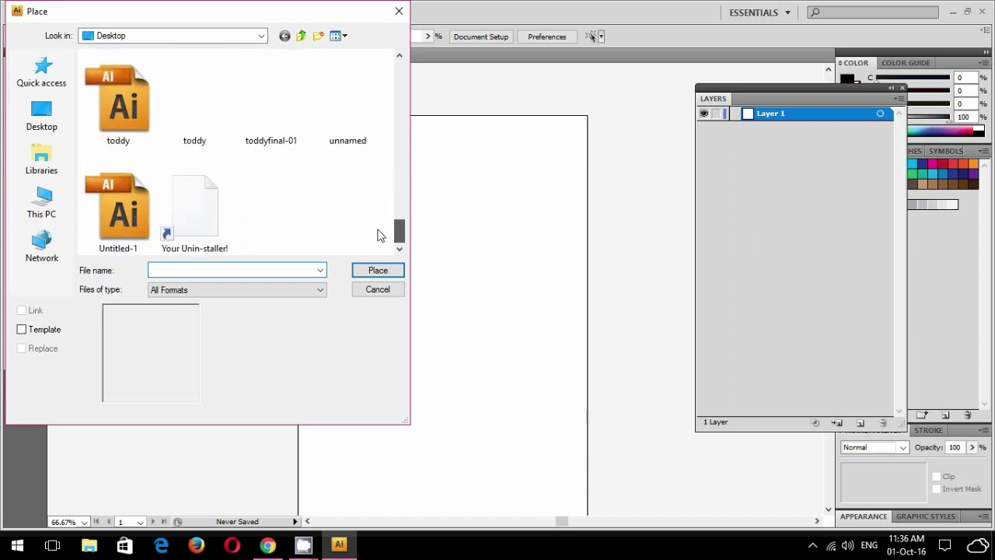
{"action": "scroll", "coordinate": [378, 234], "scroll_direction": "up", "scroll_amount": 2}
{"action": "scroll", "coordinate": [385, 222], "scroll_direction": "up", "scroll_amount": 2}
{"action": "scroll", "coordinate": [386, 202], "scroll_direction": "up", "scroll_amount": 3}
{"action": "scroll", "coordinate": [391, 179], "scroll_direction": "up", "scroll_amount": 2}
{"action": "scroll", "coordinate": [396, 152], "scroll_direction": "up", "scroll_amount": 1}
{"action": "double_click", "coordinate": [348, 117]}
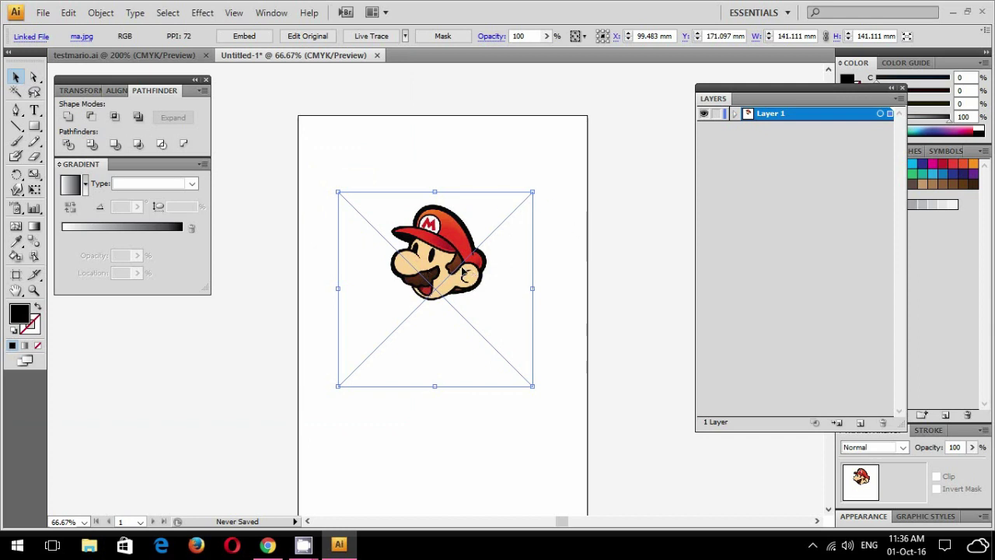
- Zoom in on the placed image and lock the layer holding it
{"action": "key", "text": "ctrl+plus"}
{"action": "key", "text": "ctrl+plus"}
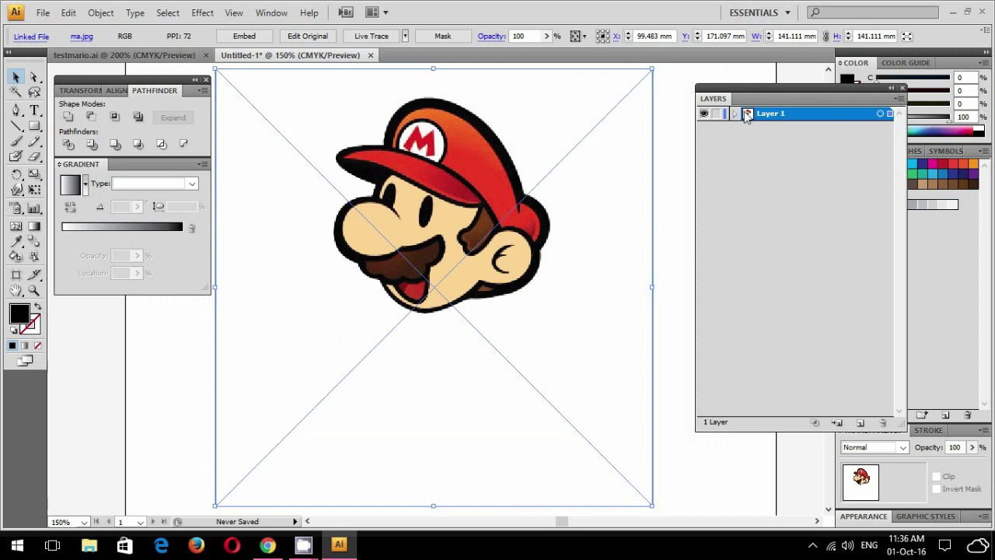
{"action": "mouse_move", "coordinate": [765, 87]}
{"action": "left_mouse_down"}
{"action": "mouse_move", "coordinate": [667, 89]}
{"action": "mouse_move", "coordinate": [652, 117]}
{"action": "left_mouse_up"}
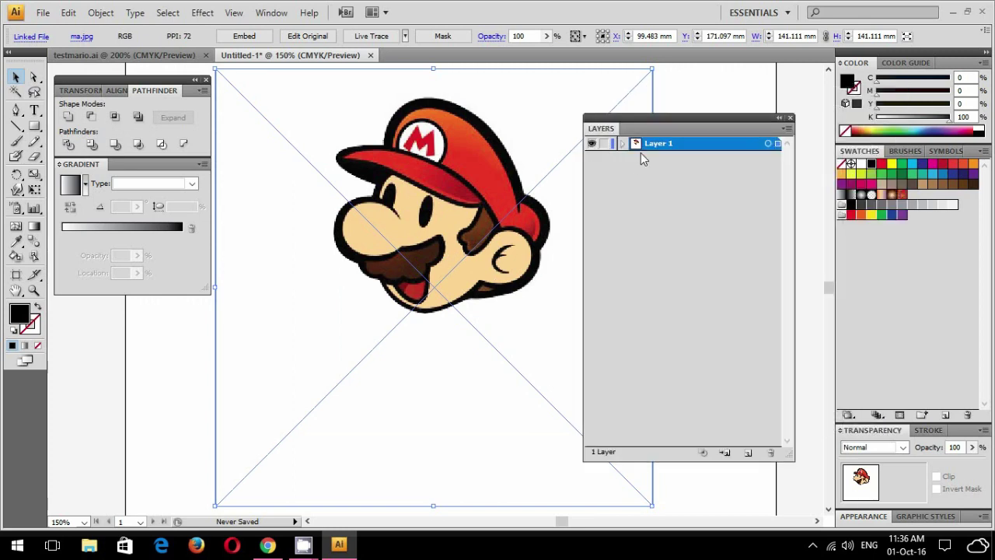
{"action": "left_click", "coordinate": [603, 144]}
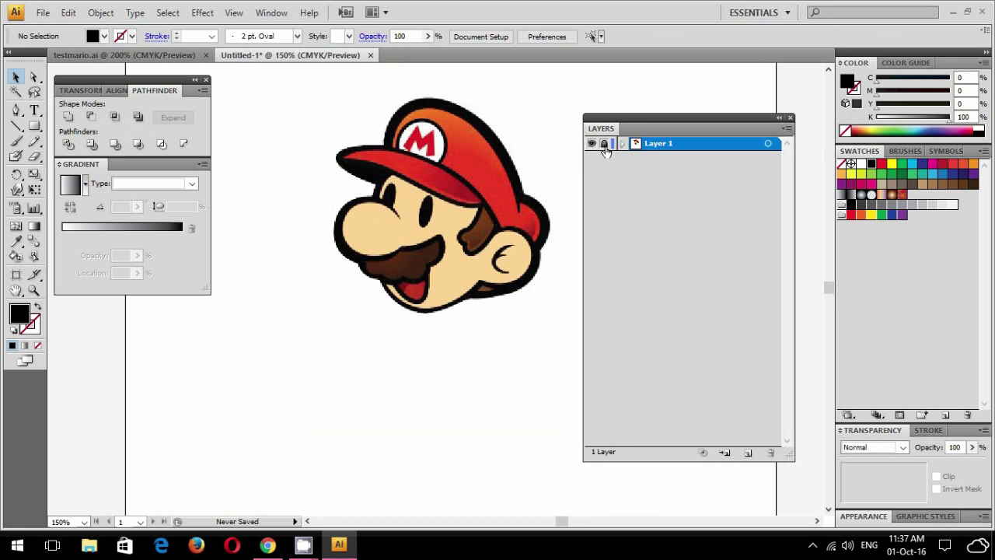
{"action": "left_click_drag", "start_coordinate": [631, 118], "coordinate": [658, 114]}
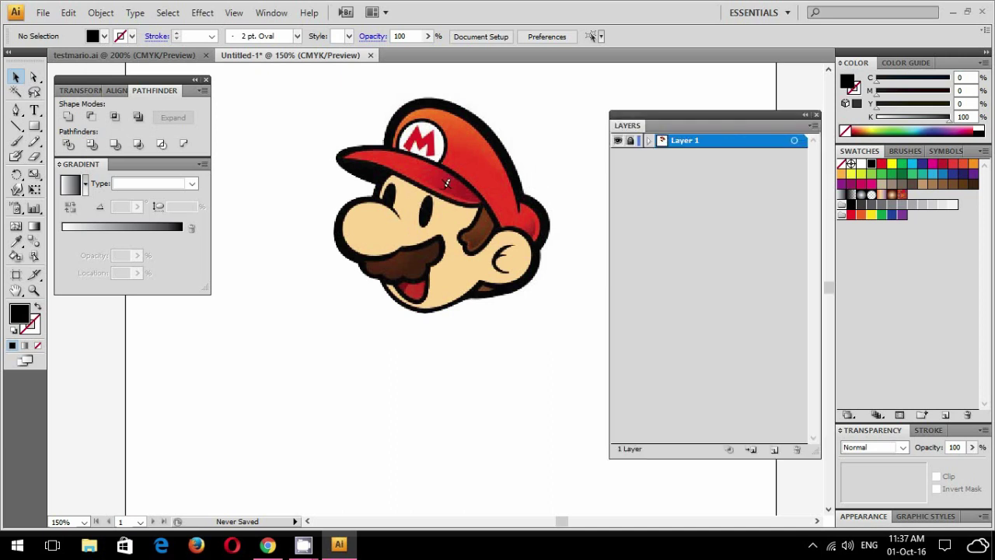
- Zoom to 300% on Mario's cap and open the Layer 1 options
{"action": "key", "text": "ctrl+plus"}
{"action": "key", "text": "ctrl+plus"}
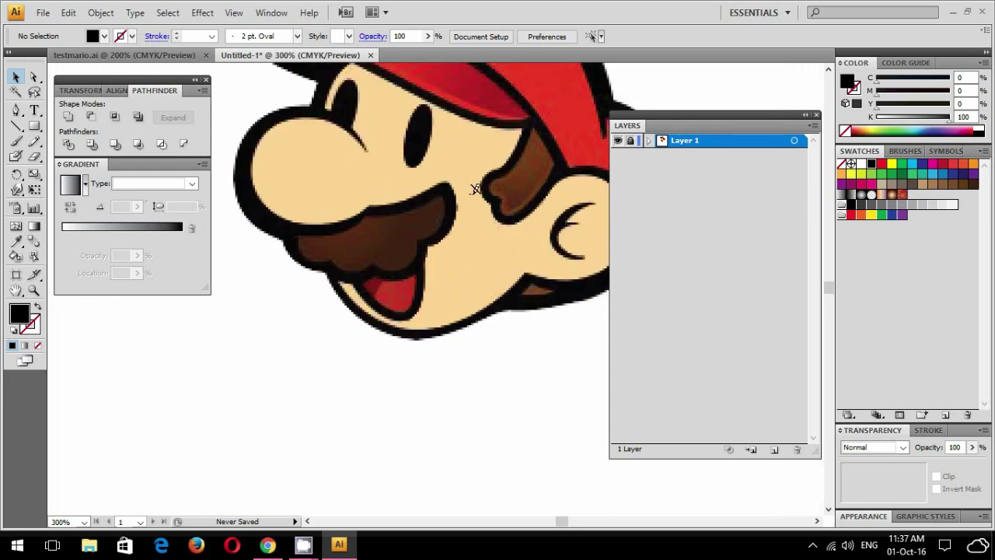
{"action": "left_click_drag", "start_coordinate": [510, 143], "coordinate": [466, 298]}
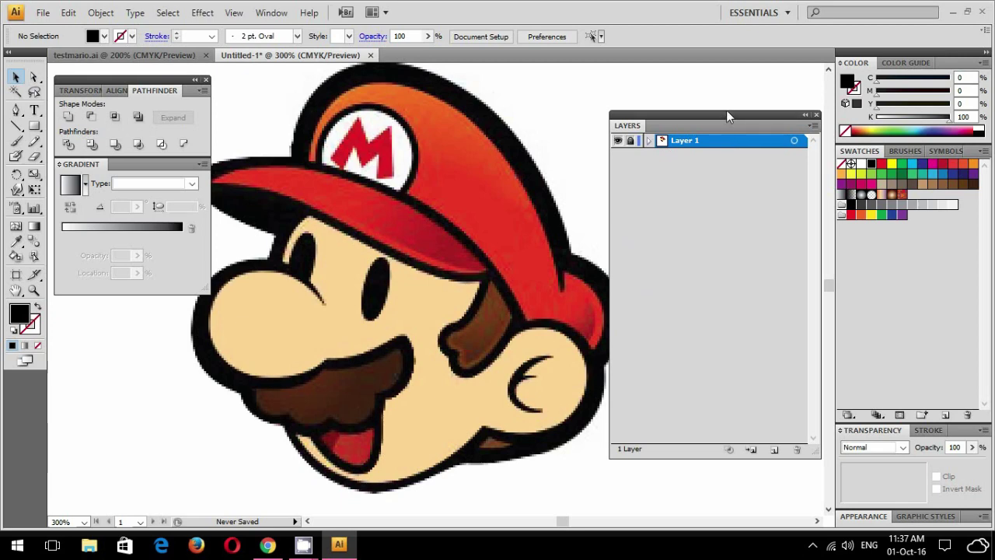
{"action": "left_click_drag", "start_coordinate": [705, 119], "coordinate": [696, 116]}
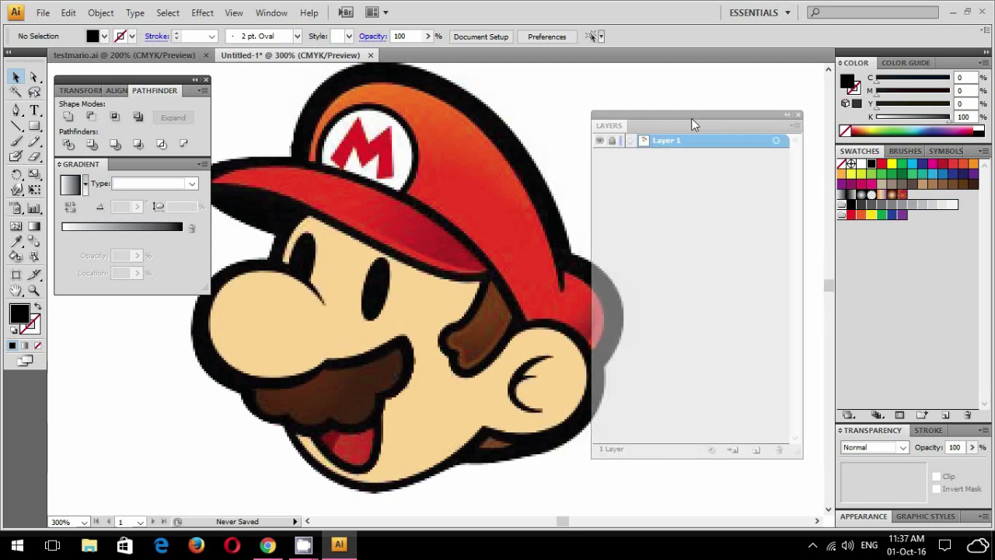
{"action": "double_click", "coordinate": [727, 138]}
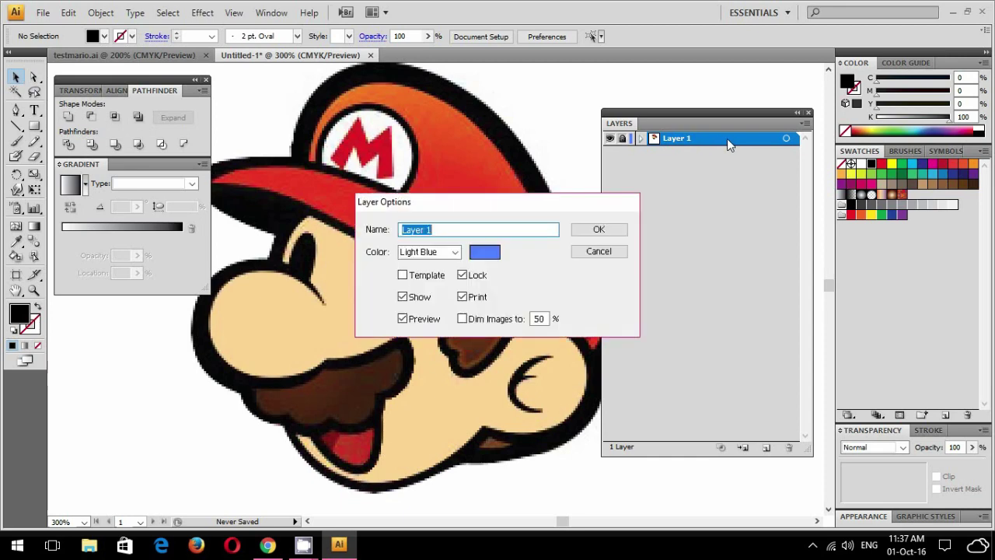
- Make Layer 1 a dimmed template and add a new Layer 2 above it
{"action": "left_click", "coordinate": [424, 281]}
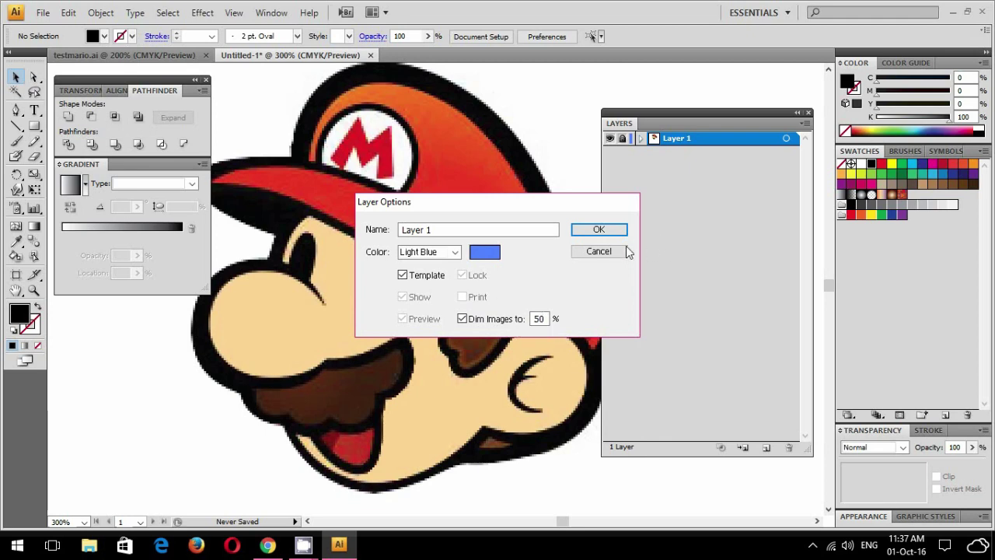
{"action": "left_click", "coordinate": [591, 231]}
{"action": "key", "text": "p"}
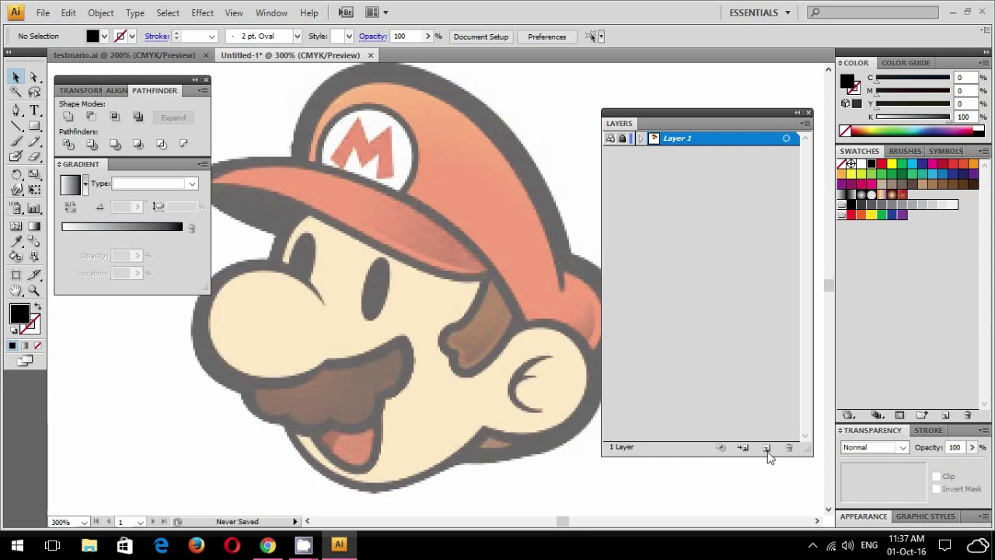
{"action": "left_click", "coordinate": [766, 449]}
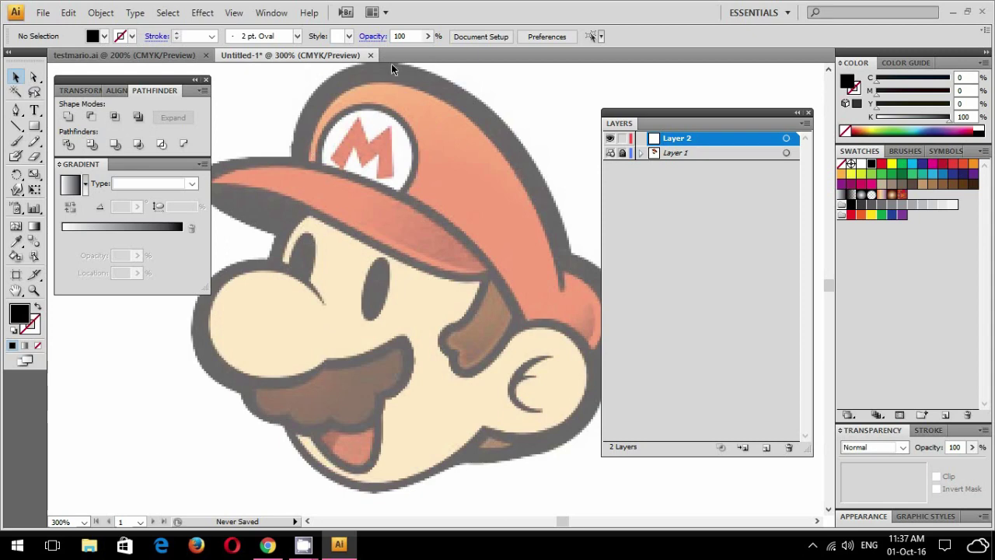
- Set no fill with a yellow stroke and select the Pen tool
{"action": "left_click", "coordinate": [37, 308]}
{"action": "left_click", "coordinate": [36, 325]}
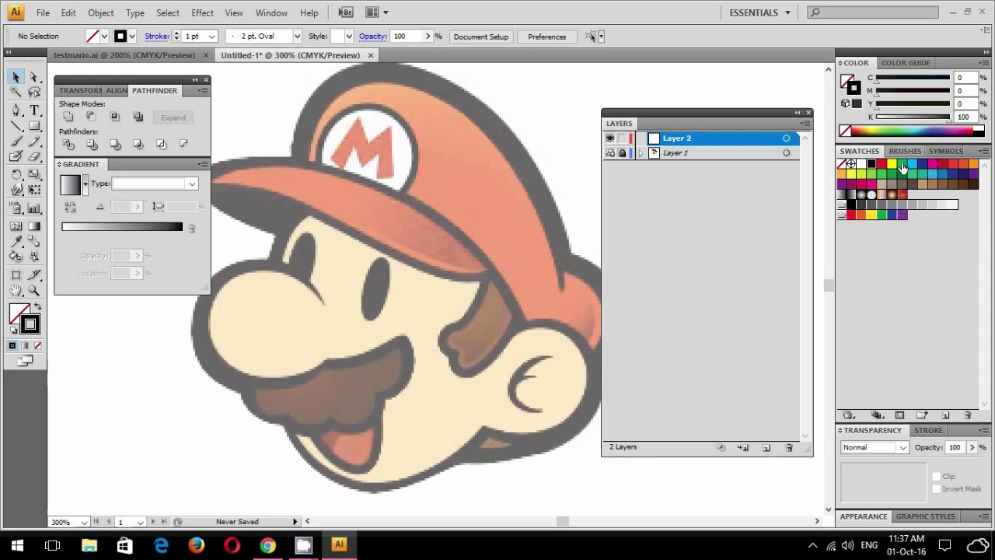
{"action": "left_click", "coordinate": [900, 164]}
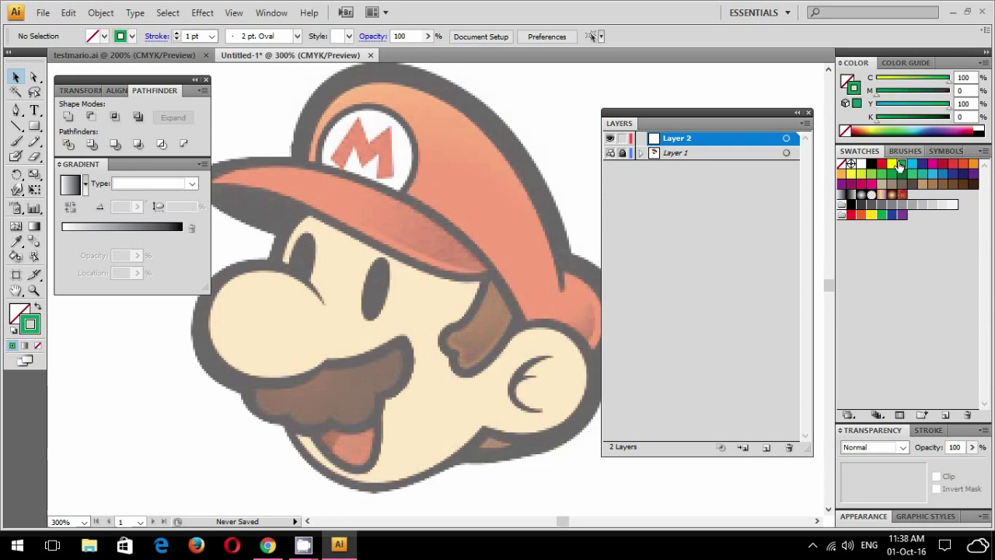
{"action": "left_click", "coordinate": [892, 165]}
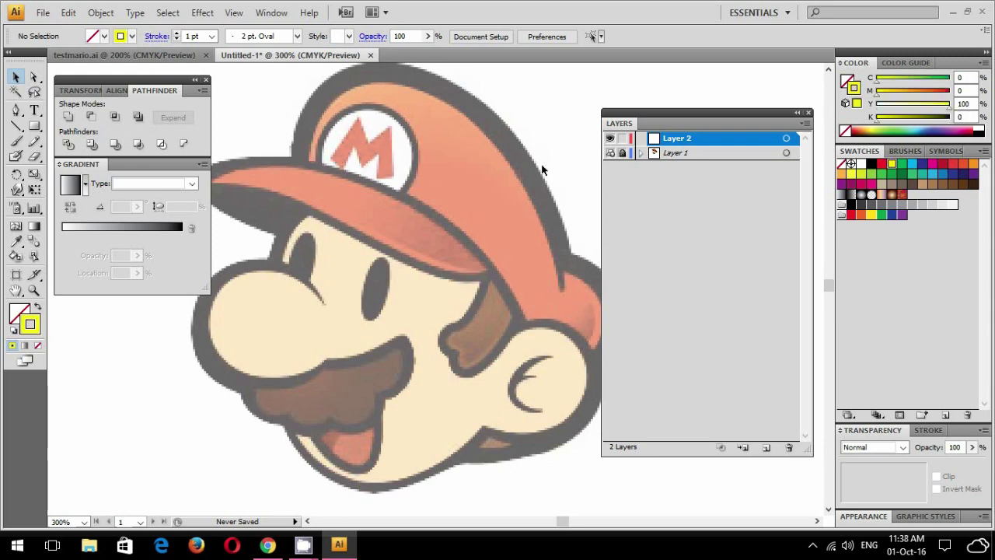
{"action": "left_click", "coordinate": [16, 110]}
{"action": "left_click_drag", "start_coordinate": [644, 113], "coordinate": [682, 112]}
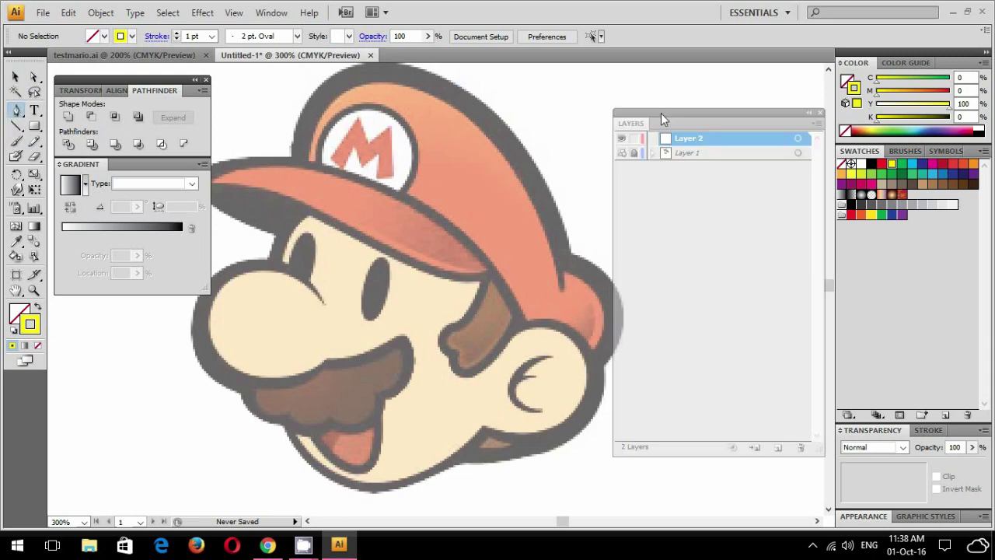
- Move the floating panels off the template and bring Mario's cap into view
{"action": "left_click_drag", "start_coordinate": [358, 195], "coordinate": [389, 197]}
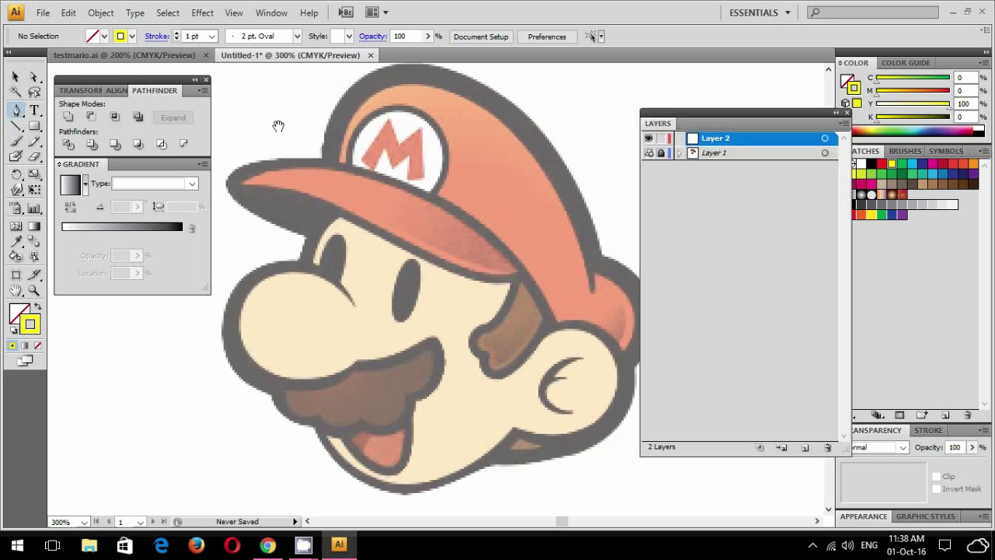
{"action": "left_click_drag", "start_coordinate": [141, 78], "coordinate": [155, 278]}
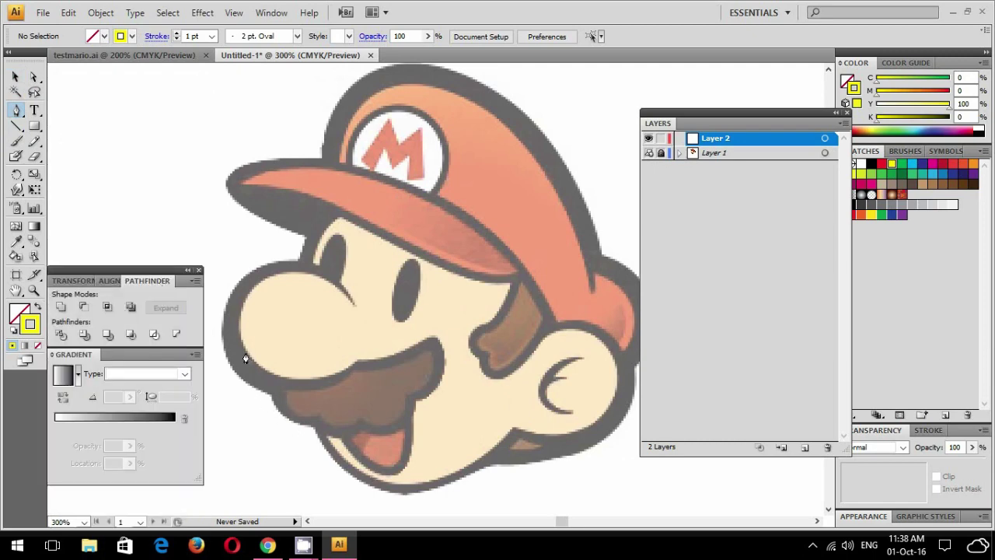
{"action": "left_click_drag", "start_coordinate": [502, 411], "coordinate": [476, 401]}
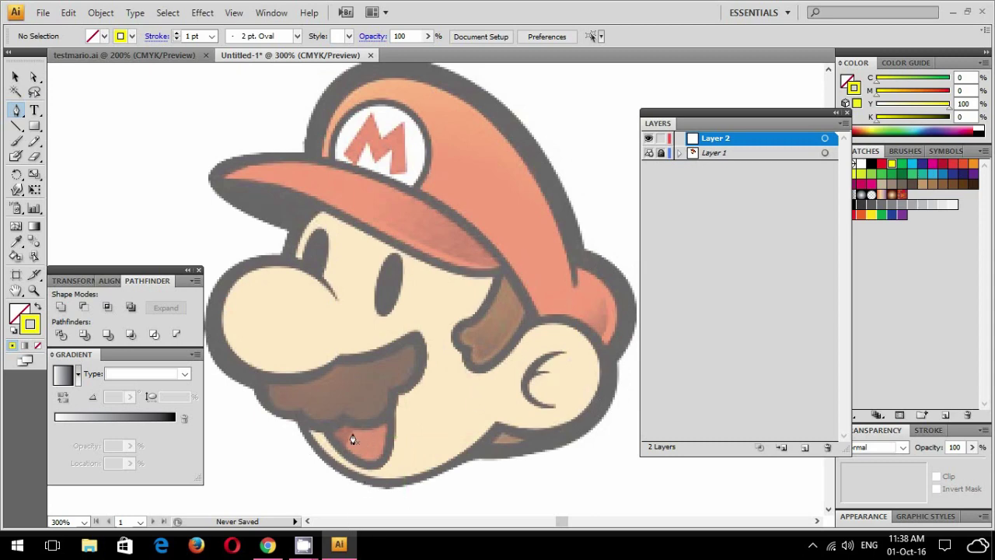
{"action": "scroll", "coordinate": [365, 438], "scroll_direction": "up", "scroll_amount": 2}
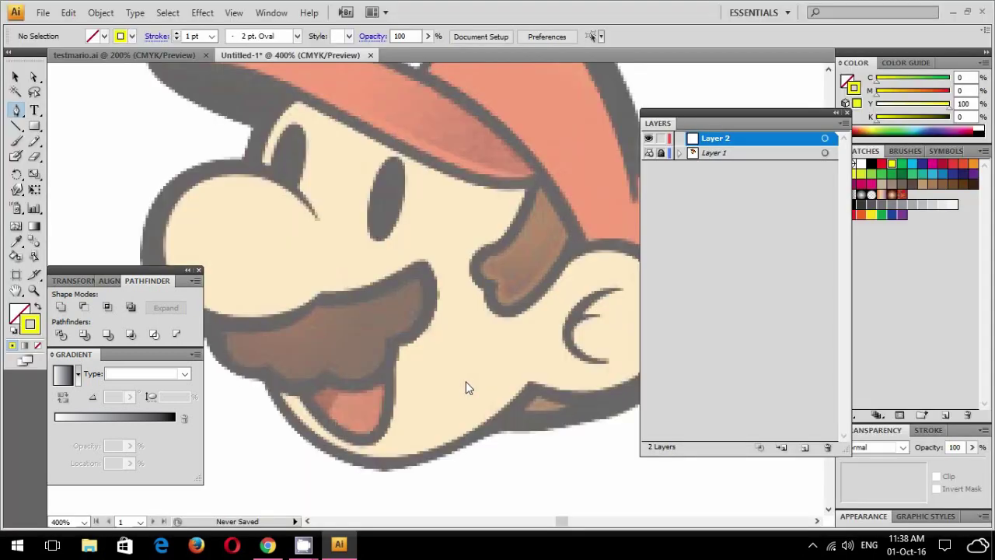
{"action": "left_click_drag", "start_coordinate": [506, 227], "coordinate": [497, 311]}
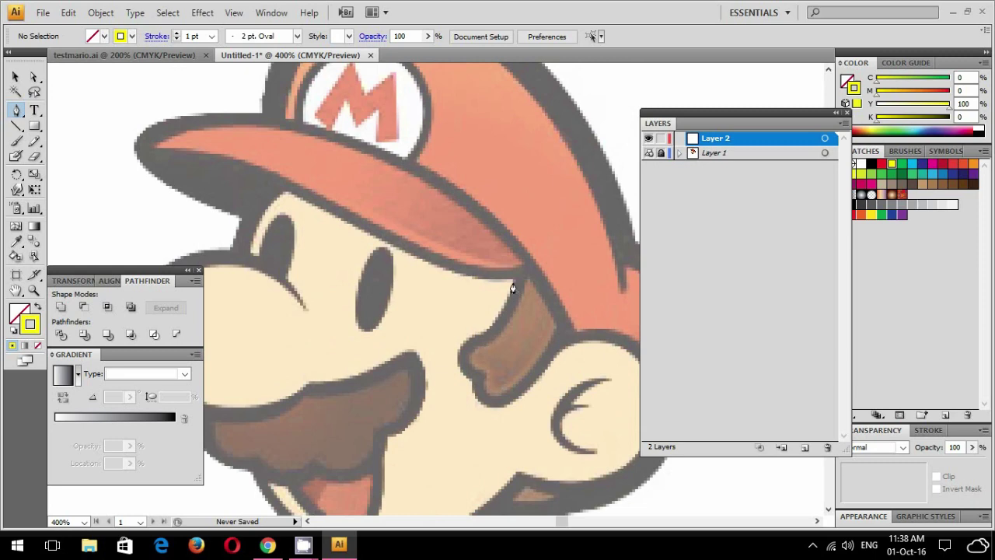
{"action": "left_click_drag", "start_coordinate": [507, 174], "coordinate": [518, 234]}
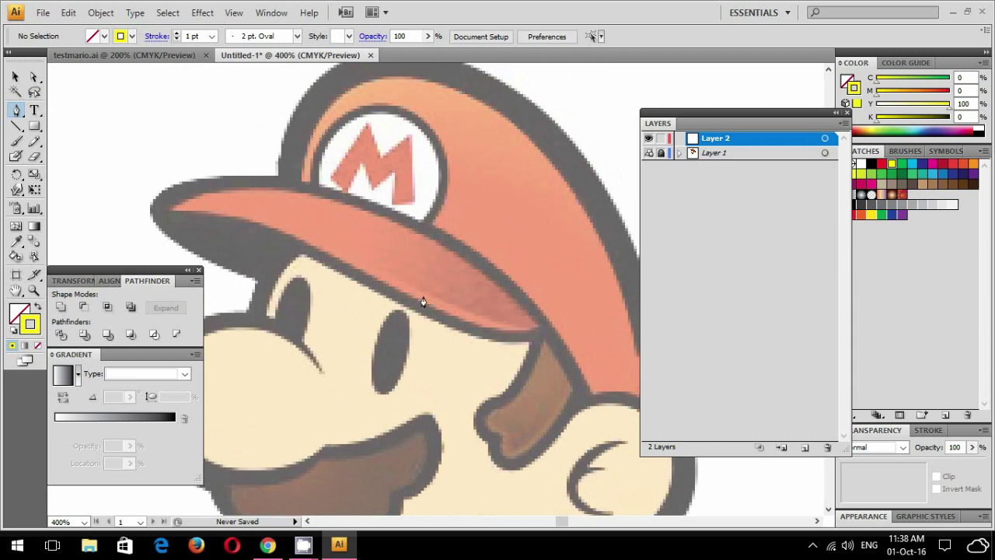
{"action": "scroll", "coordinate": [460, 262], "scroll_direction": "right", "scroll_amount": 4}
{"action": "scroll", "coordinate": [459, 262], "scroll_direction": "down", "scroll_amount": 1}
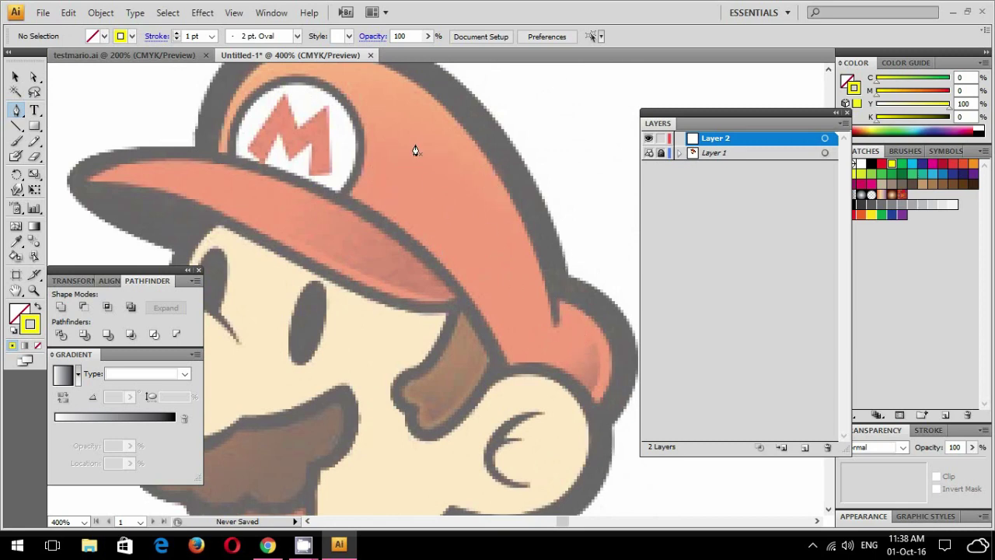
- At 400% zoom, place the first curved Pen anchor atop the cap outline
{"action": "key", "text": "ctrl+minus"}
{"action": "key", "text": "ctrl+minus"}
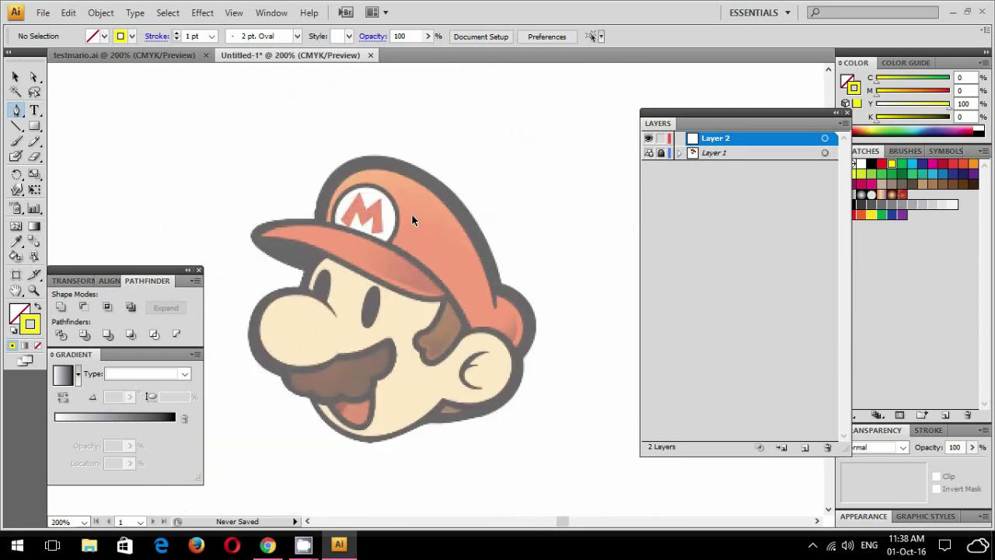
{"action": "key", "text": "ctrl+plus"}
{"action": "key", "text": "ctrl+plus"}
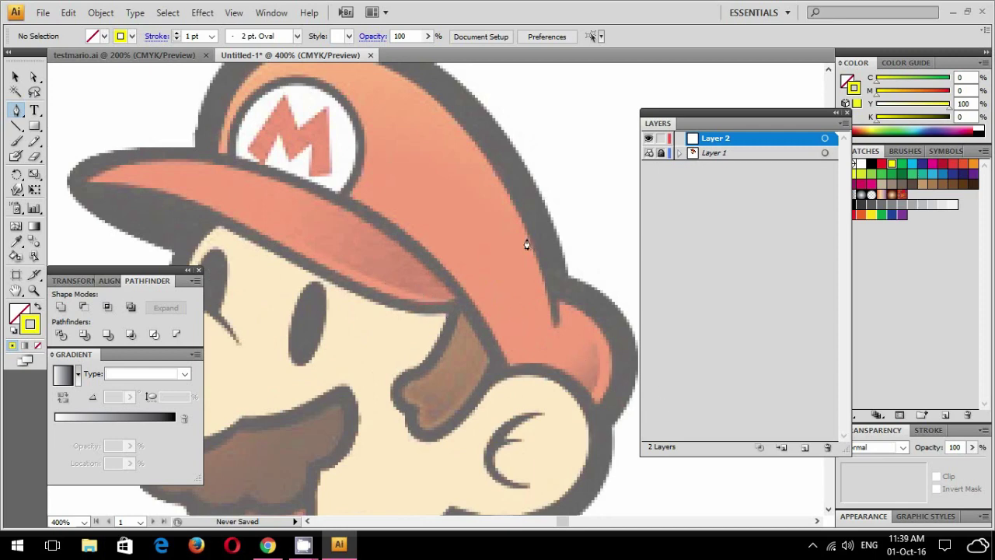
{"action": "left_click_drag", "start_coordinate": [498, 214], "coordinate": [523, 246]}
{"action": "left_click_drag", "start_coordinate": [357, 183], "coordinate": [359, 248]}
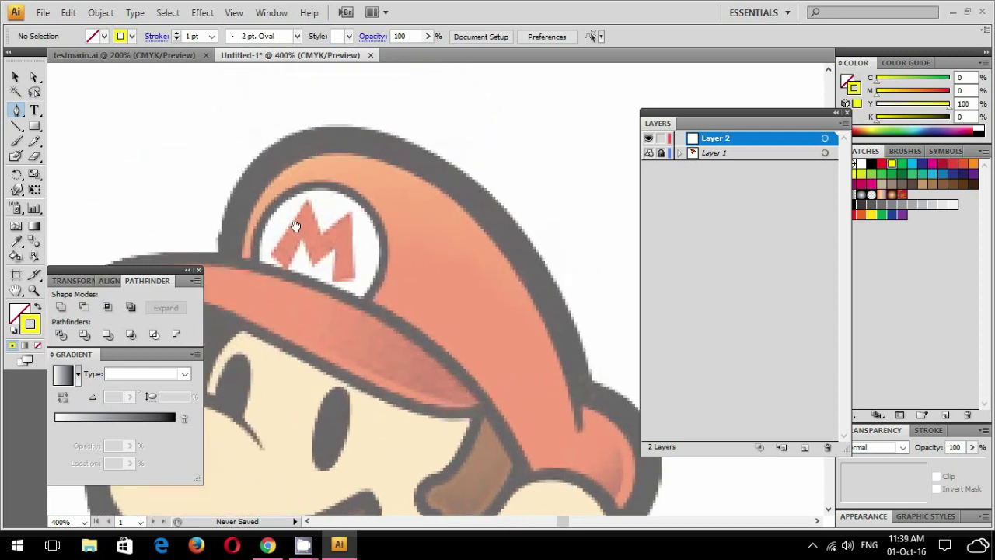
{"action": "mouse_move", "coordinate": [220, 256]}
{"action": "left_mouse_down"}
{"action": "mouse_move", "coordinate": [351, 133]}
{"action": "mouse_move", "coordinate": [478, 135]}
{"action": "left_mouse_up"}
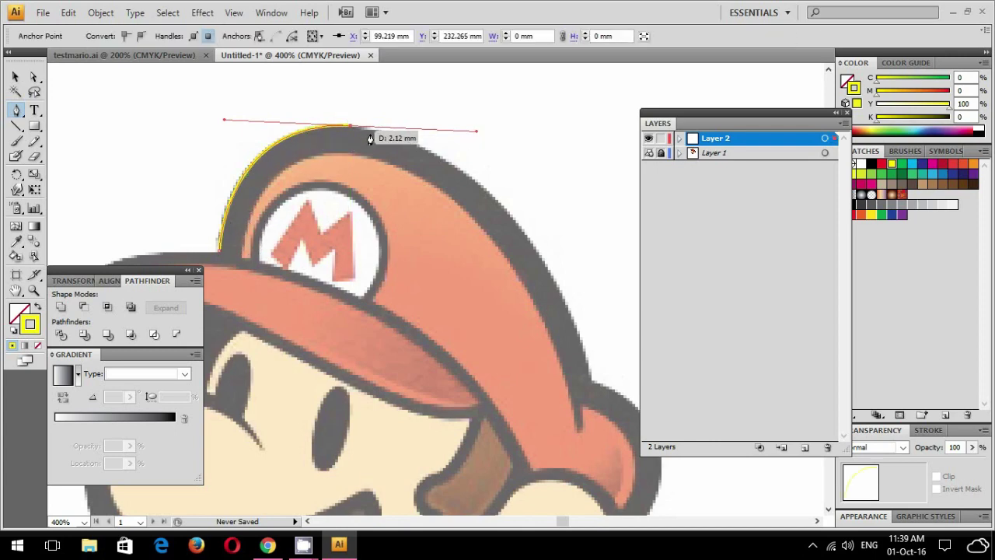
- Curve the outline along the cap's top and back edge down to where it meets the head
{"action": "left_click_drag", "start_coordinate": [467, 174], "coordinate": [385, 124]}
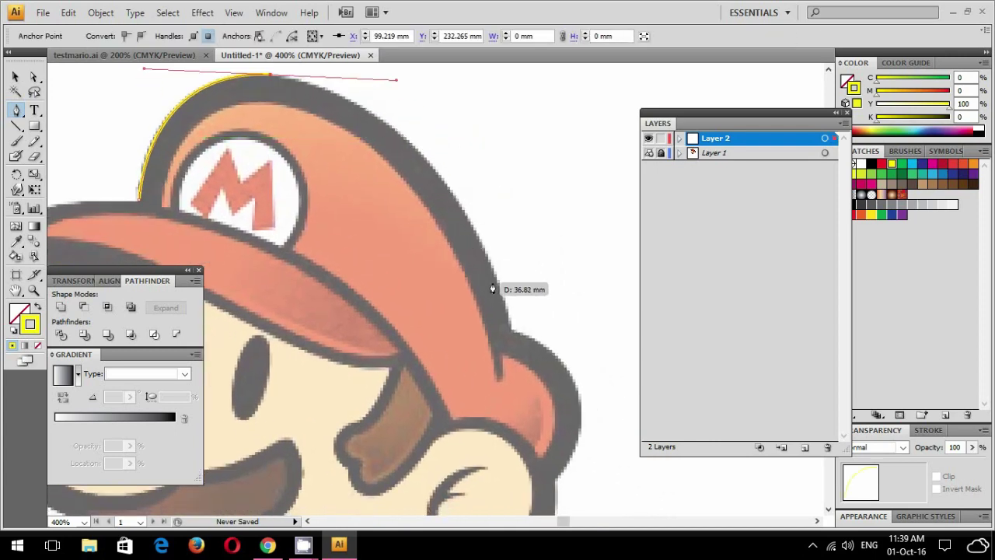
{"action": "left_click_drag", "start_coordinate": [470, 226], "coordinate": [482, 250]}
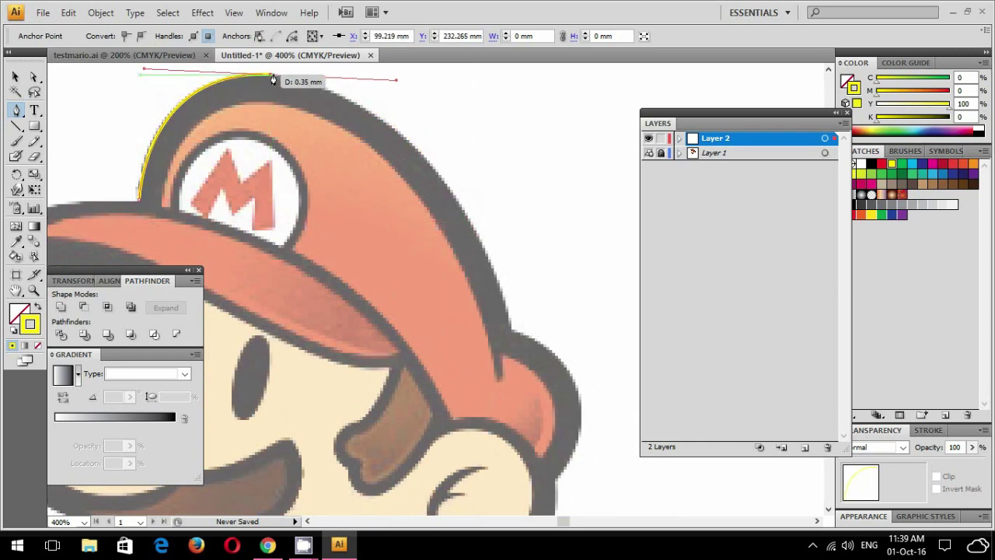
{"action": "key", "text": "ctrl"}
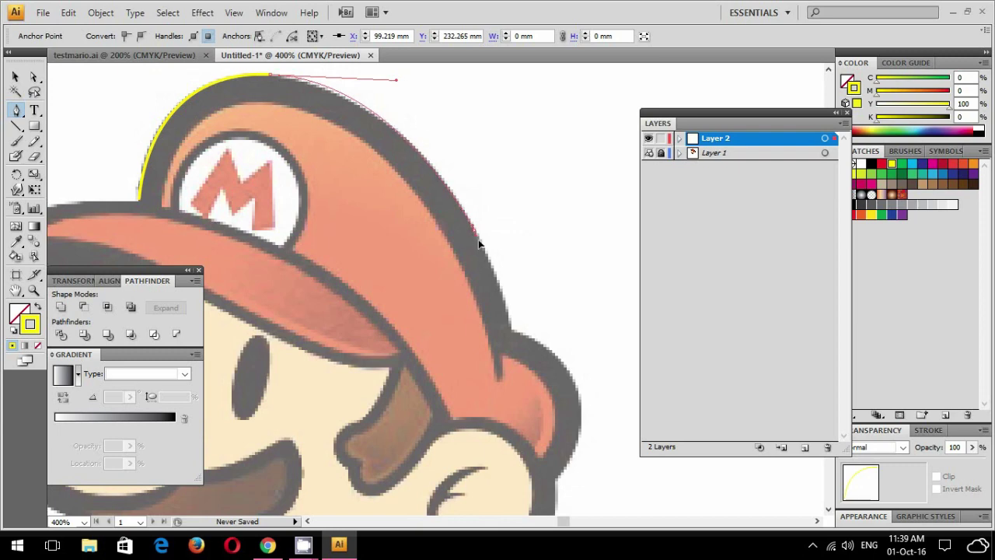
{"action": "mouse_move", "coordinate": [482, 251]}
{"action": "left_mouse_down"}
{"action": "mouse_move", "coordinate": [500, 328]}
{"action": "mouse_move", "coordinate": [495, 306]}
{"action": "left_mouse_up"}
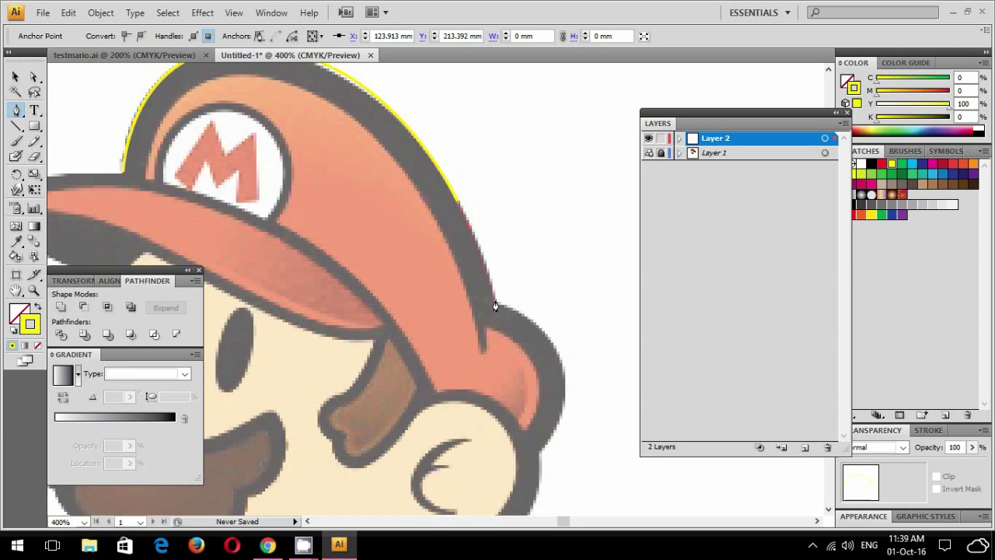
{"action": "mouse_move", "coordinate": [500, 326]}
{"action": "left_mouse_down"}
{"action": "mouse_move", "coordinate": [579, 318]}
{"action": "mouse_move", "coordinate": [370, 203]}
{"action": "left_mouse_up"}
{"action": "key", "text": "ctrl+equal"}
{"action": "key", "text": "ctrl+equal"}
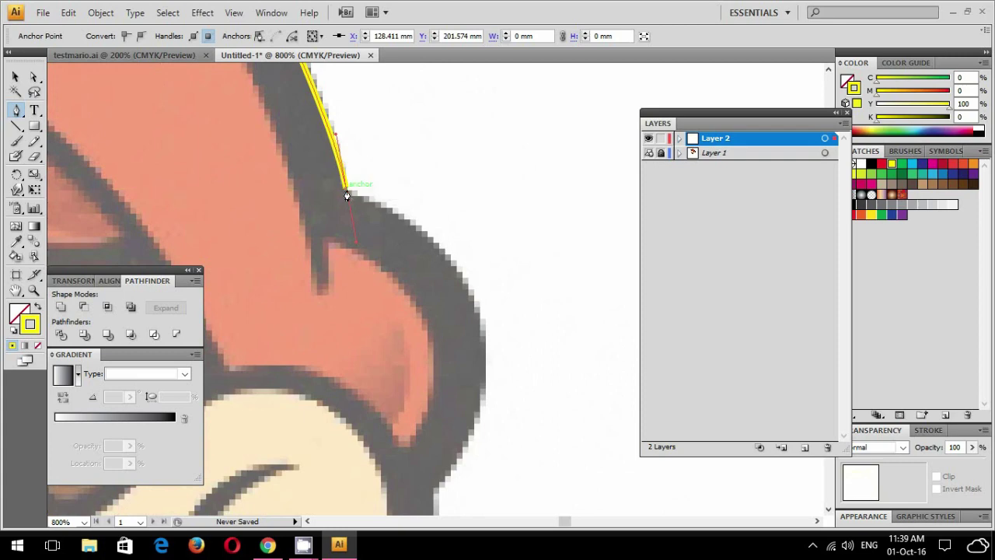
{"action": "scroll", "coordinate": [473, 262], "scroll_direction": "down", "scroll_amount": 5}
{"action": "mouse_move", "coordinate": [476, 200]}
{"action": "left_mouse_down"}
{"action": "mouse_move", "coordinate": [468, 291]}
{"action": "mouse_move", "coordinate": [479, 315]}
{"action": "left_mouse_up"}
- Continue the outline down the back of the head, around the ear and along the jaw and chin
{"action": "mouse_move", "coordinate": [416, 346]}
{"action": "left_mouse_down"}
{"action": "mouse_move", "coordinate": [424, 358]}
{"action": "mouse_move", "coordinate": [463, 323]}
{"action": "left_mouse_up"}
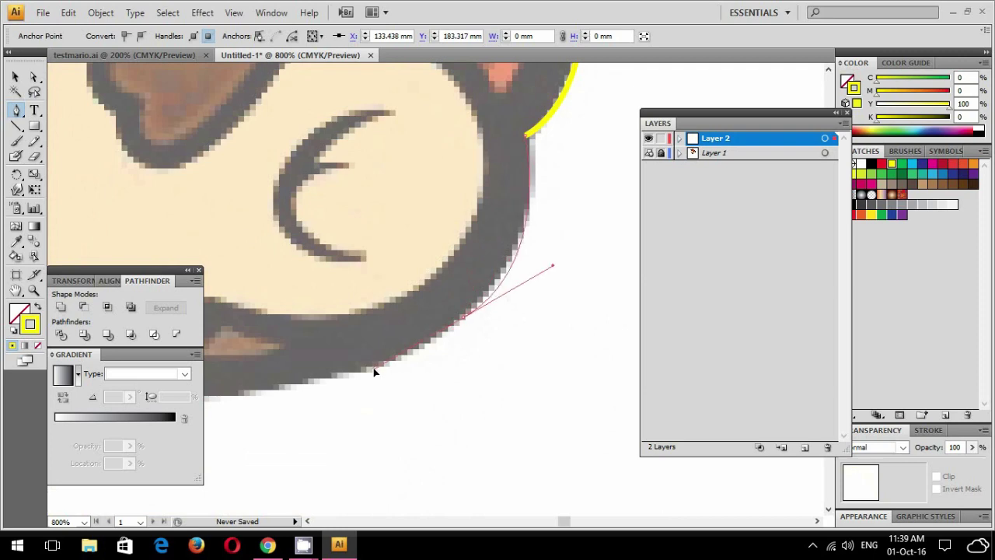
{"action": "left_click_drag", "start_coordinate": [463, 323], "coordinate": [374, 365]}
{"action": "left_click_drag", "start_coordinate": [325, 336], "coordinate": [566, 262]}
{"action": "left_click_drag", "start_coordinate": [396, 325], "coordinate": [280, 320]}
{"action": "mouse_move", "coordinate": [380, 272]}
{"action": "left_mouse_down"}
{"action": "mouse_move", "coordinate": [225, 160]}
{"action": "mouse_move", "coordinate": [288, 169]}
{"action": "left_mouse_up"}
{"action": "left_click_drag", "start_coordinate": [248, 292], "coordinate": [407, 178]}
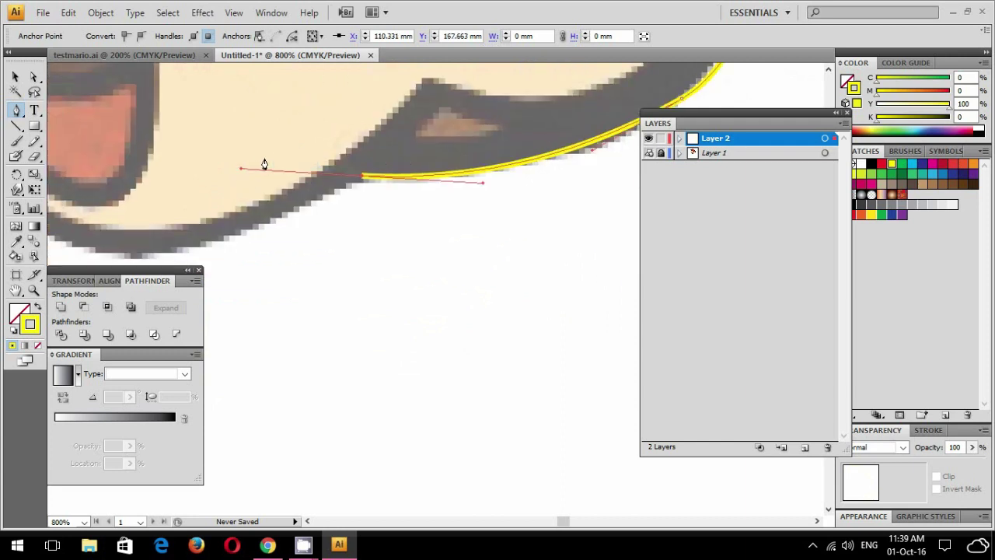
{"action": "left_click_drag", "start_coordinate": [243, 169], "coordinate": [331, 245]}
{"action": "left_click_drag", "start_coordinate": [300, 179], "coordinate": [471, 190]}
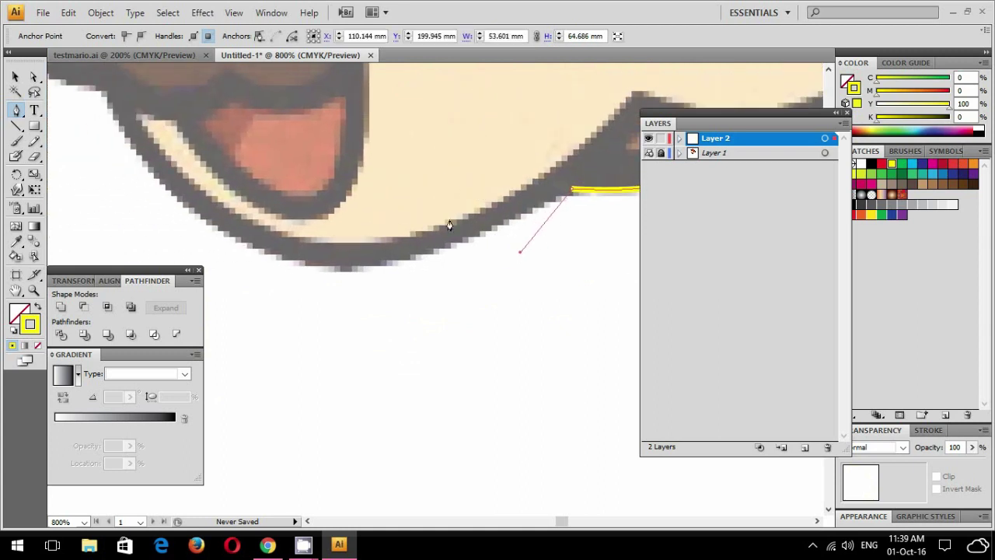
{"action": "left_click_drag", "start_coordinate": [331, 268], "coordinate": [279, 262]}
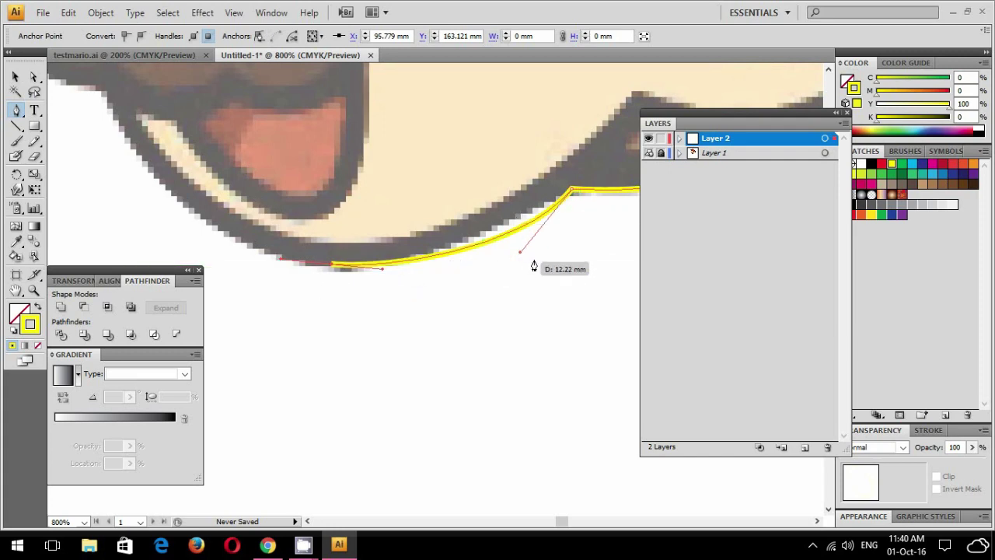
{"action": "left_click_drag", "start_coordinate": [523, 255], "coordinate": [463, 257]}
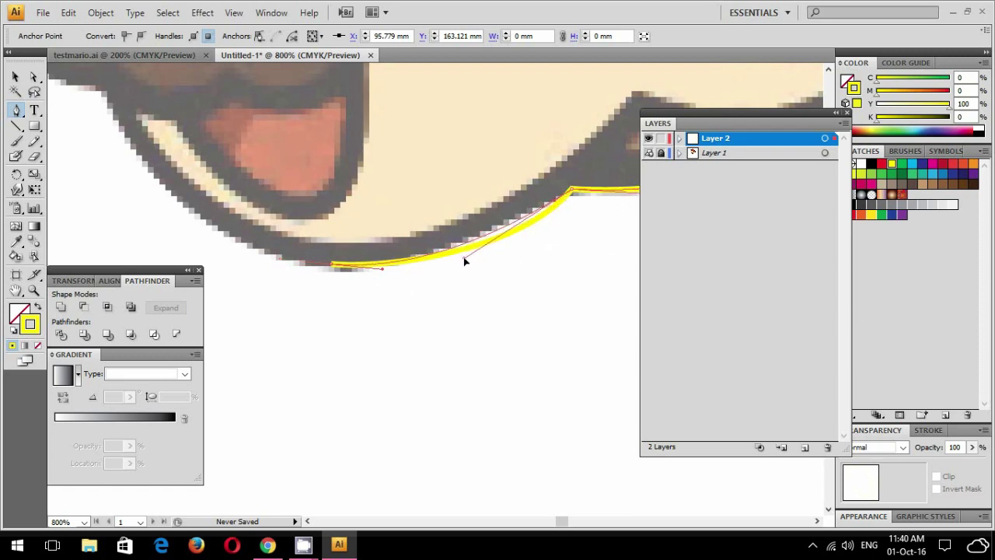
- Trace the outline from the chin up under the lip to the mustache's outer edge
{"action": "left_click_drag", "start_coordinate": [292, 180], "coordinate": [420, 276]}
{"action": "left_click_drag", "start_coordinate": [249, 229], "coordinate": [233, 191]}
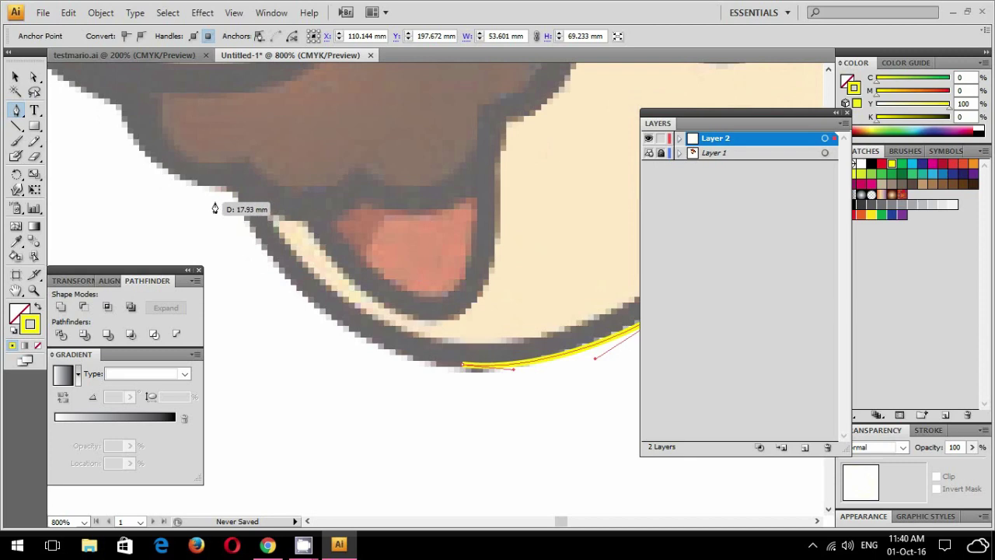
{"action": "left_click_drag", "start_coordinate": [220, 161], "coordinate": [181, 66]}
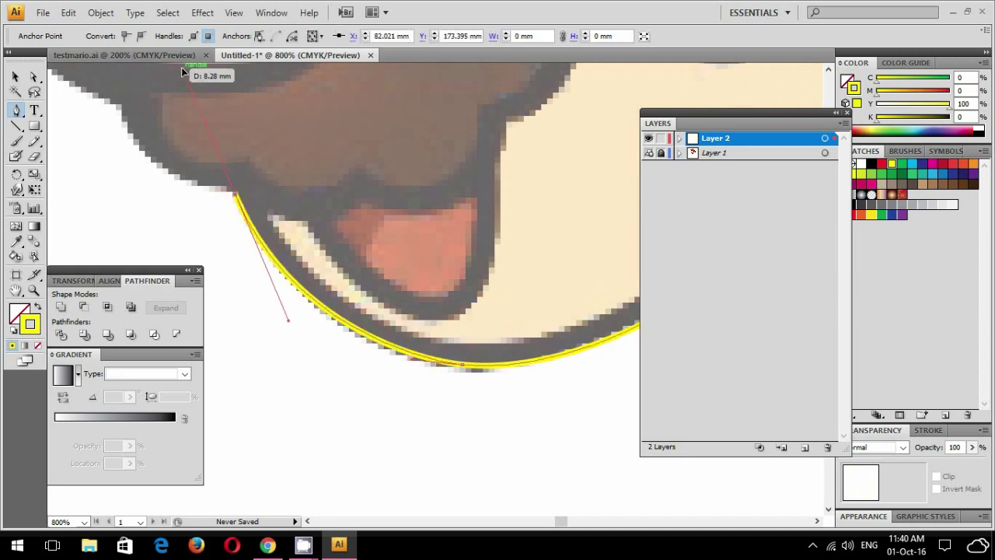
{"action": "left_click_drag", "start_coordinate": [181, 66], "coordinate": [201, 244]}
{"action": "left_click_drag", "start_coordinate": [184, 208], "coordinate": [206, 270]}
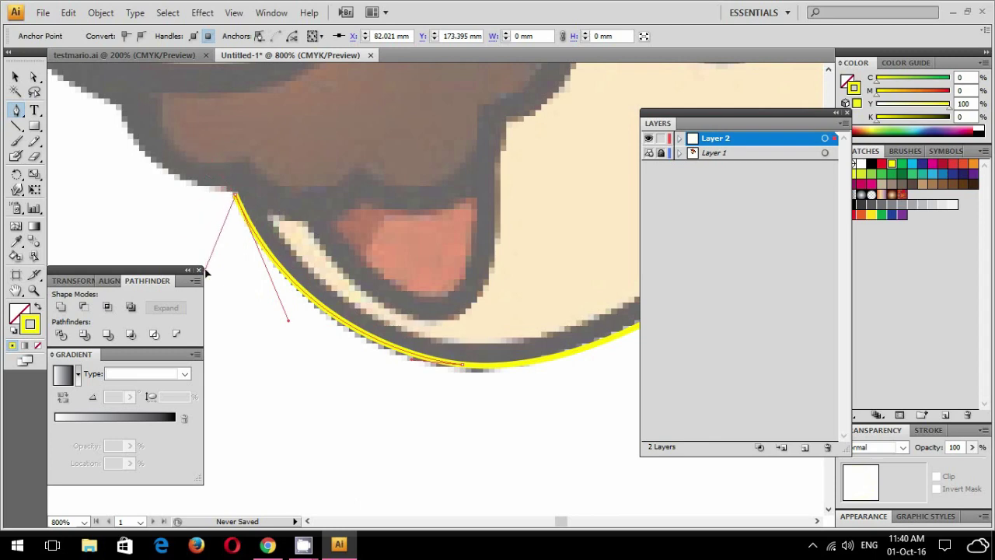
{"action": "mouse_move", "coordinate": [206, 225]}
{"action": "left_mouse_down"}
{"action": "mouse_move", "coordinate": [257, 194]}
{"action": "mouse_move", "coordinate": [255, 145]}
{"action": "left_mouse_up"}
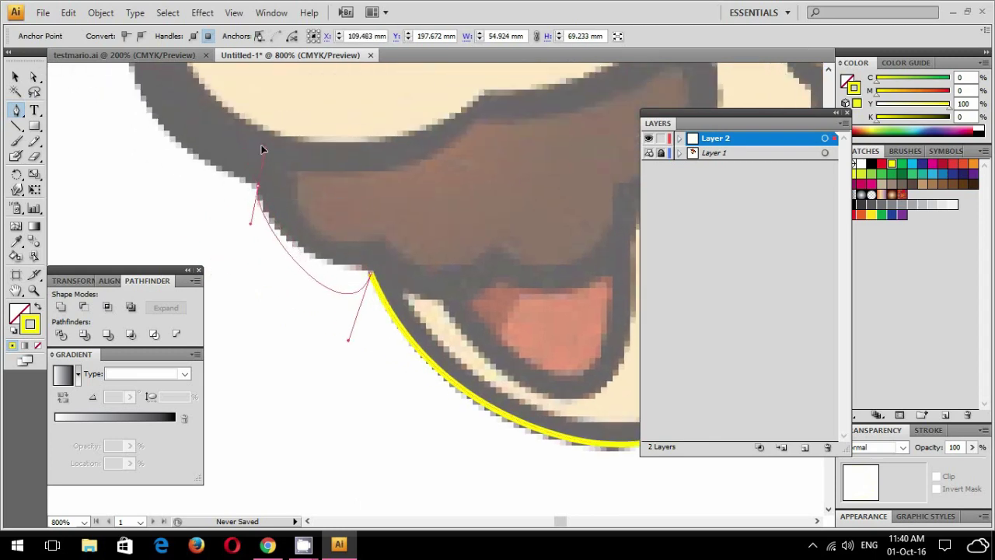
{"action": "mouse_move", "coordinate": [350, 340]}
{"action": "left_mouse_down"}
{"action": "mouse_move", "coordinate": [312, 267]}
{"action": "mouse_move", "coordinate": [262, 242]}
{"action": "left_mouse_up"}
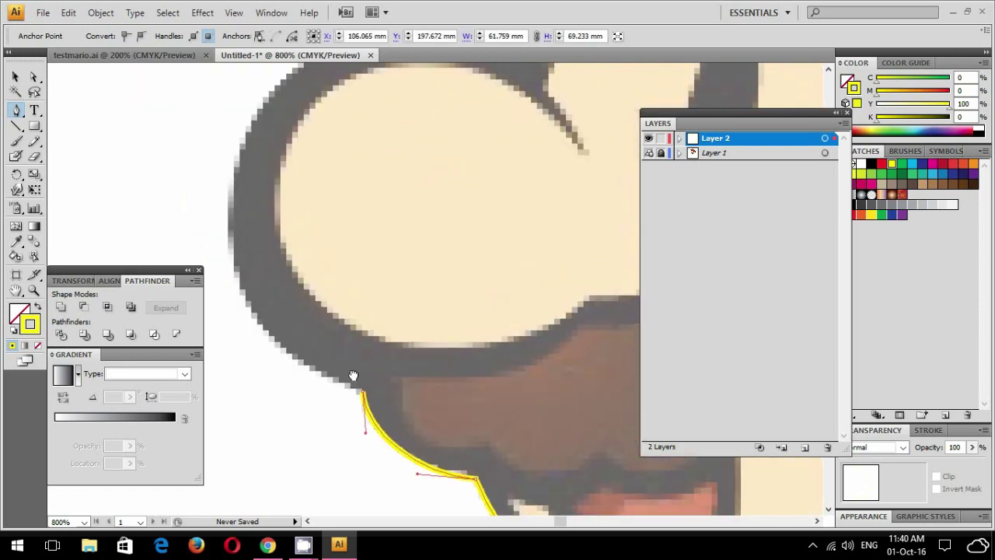
- At 600% zoom, curve the outline along the cheek and tighten the previous anchor's handle
{"action": "scroll", "coordinate": [257, 178], "scroll_direction": "up", "scroll_amount": 5}
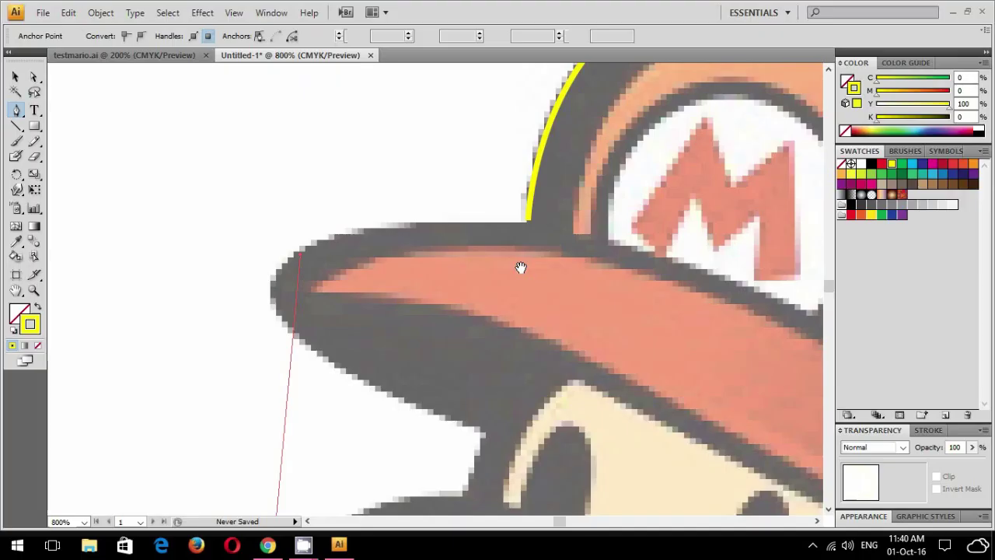
{"action": "scroll", "coordinate": [510, 292], "scroll_direction": "down", "scroll_amount": 3}
{"action": "scroll", "coordinate": [510, 291], "scroll_direction": "down", "scroll_amount": 2}
{"action": "scroll", "coordinate": [509, 288], "scroll_direction": "down", "scroll_amount": 2}
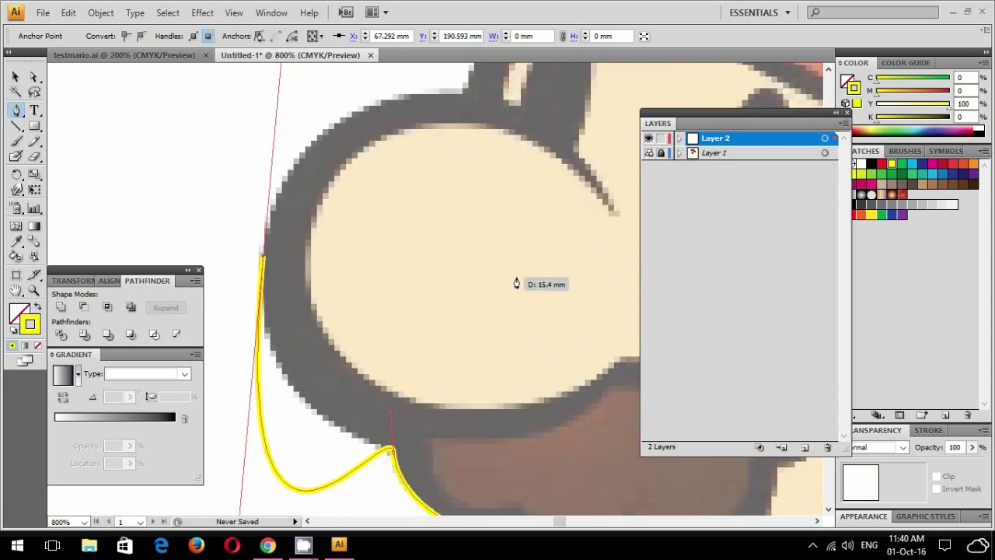
{"action": "key", "text": "ctrl+minus"}
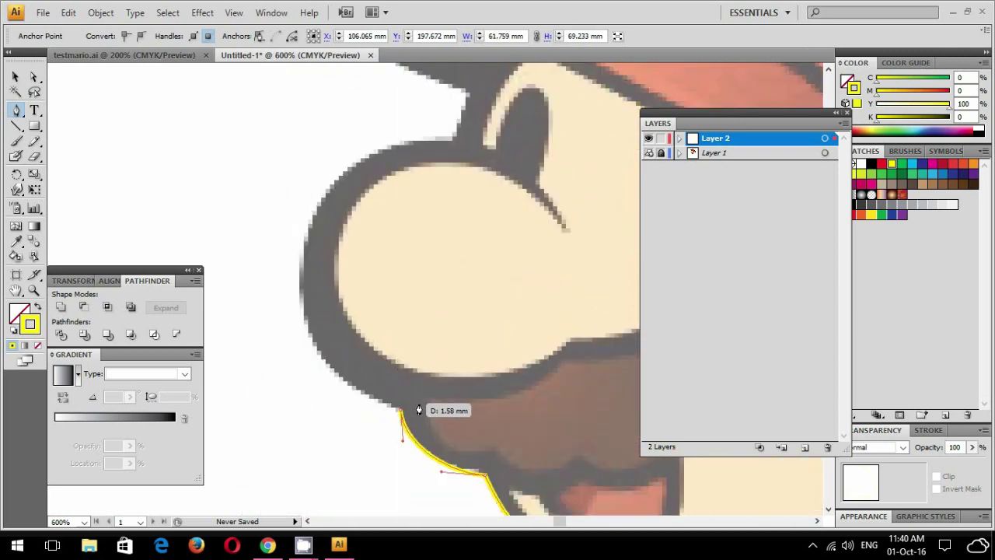
{"action": "scroll", "coordinate": [333, 320], "scroll_direction": "up", "scroll_amount": 1}
{"action": "left_click_drag", "start_coordinate": [326, 304], "coordinate": [324, 184]}
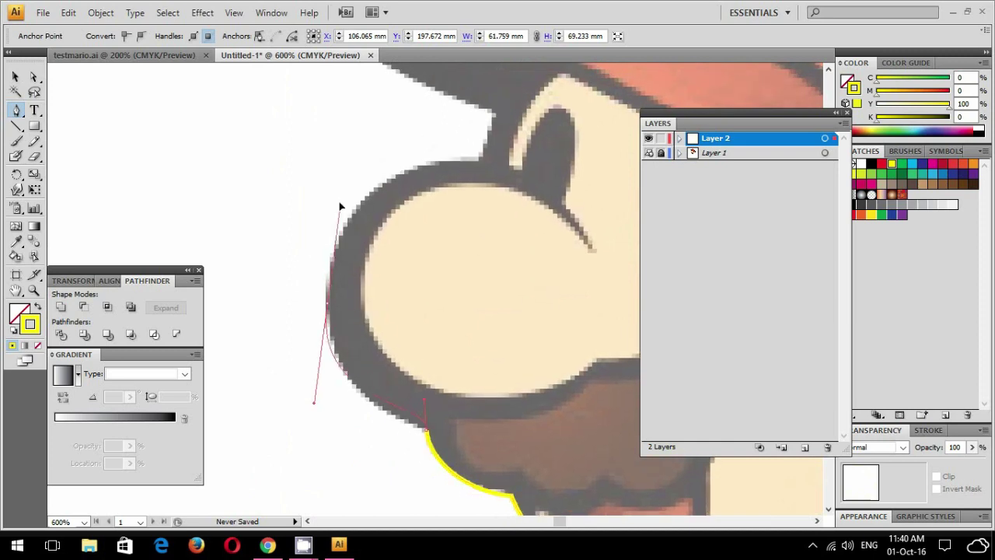
{"action": "left_click", "coordinate": [426, 425], "text": "ctrl"}
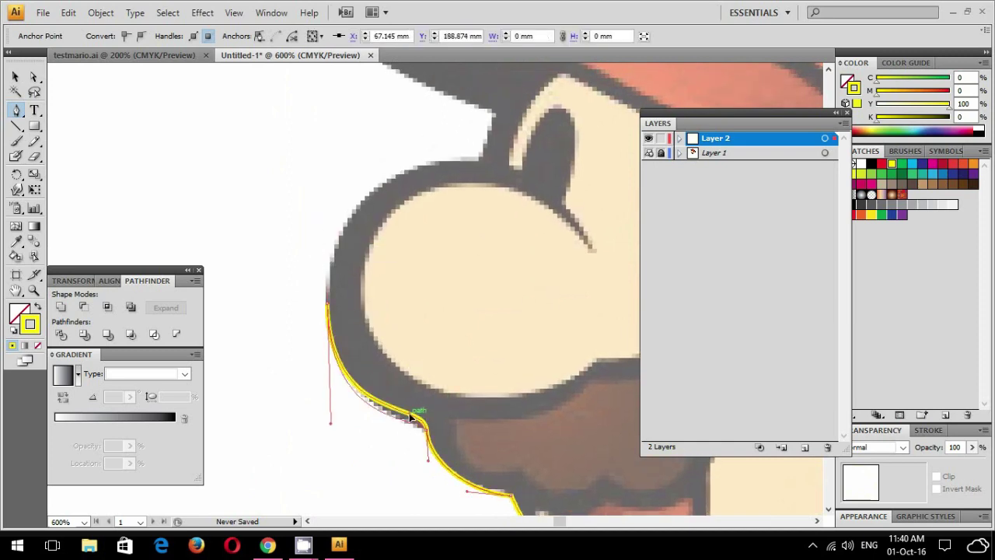
{"action": "left_click_drag", "start_coordinate": [331, 423], "coordinate": [331, 403]}
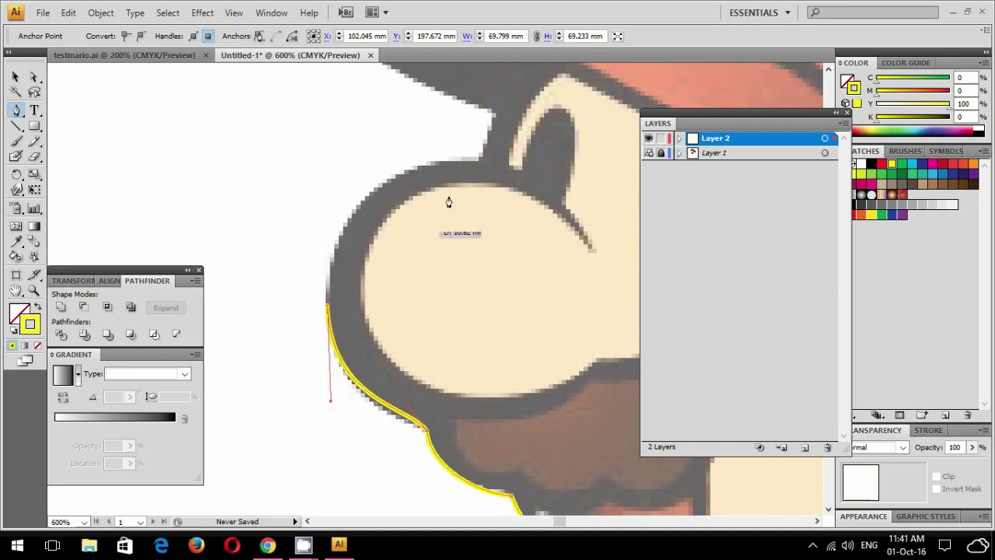
{"action": "scroll", "coordinate": [396, 264], "scroll_direction": "up", "scroll_amount": 1}
{"action": "scroll", "coordinate": [396, 265], "scroll_direction": "right", "scroll_amount": 1}
- Trace over the nose to the brim tip, close the path at its start, and reshape the brim curve
{"action": "left_click_drag", "start_coordinate": [437, 227], "coordinate": [499, 225]}
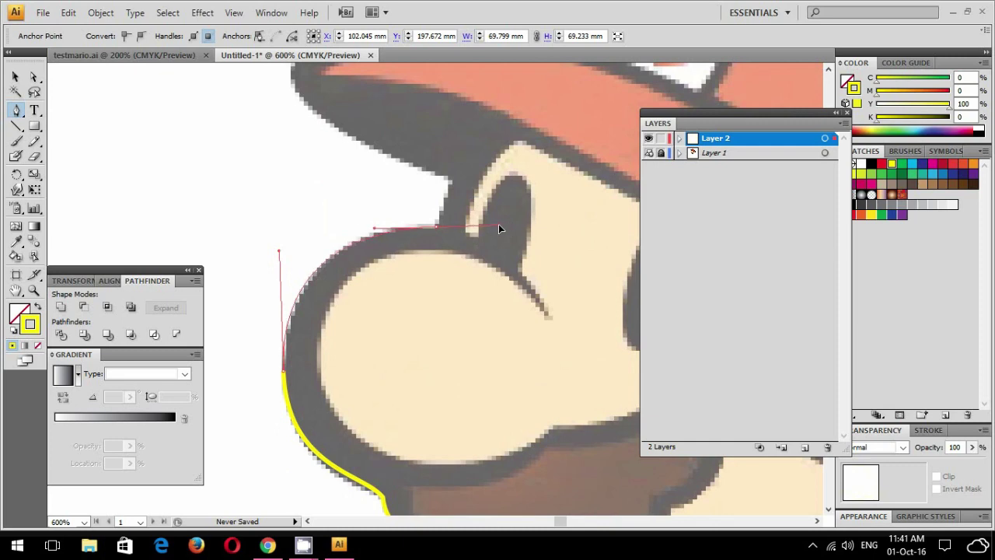
{"action": "left_click", "coordinate": [451, 186]}
{"action": "scroll", "coordinate": [429, 178], "scroll_direction": "up", "scroll_amount": 2}
{"action": "scroll", "coordinate": [404, 292], "scroll_direction": "up", "scroll_amount": 2}
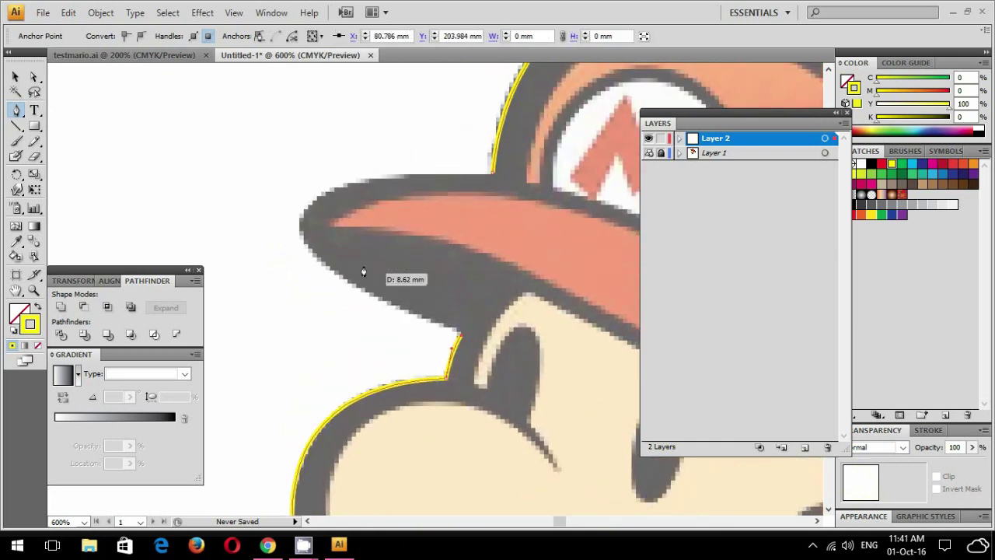
{"action": "left_click_drag", "start_coordinate": [300, 216], "coordinate": [303, 147]}
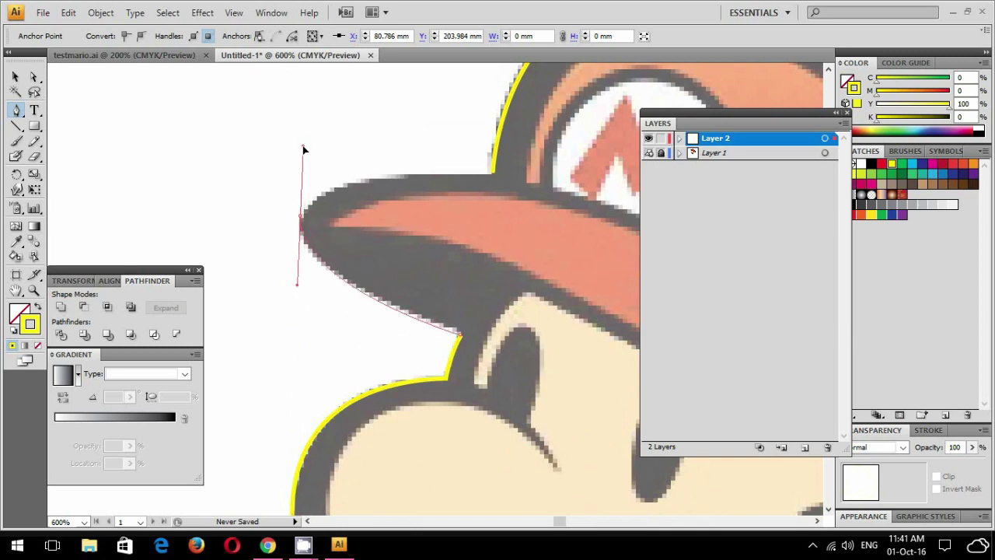
{"action": "left_click", "coordinate": [490, 174]}
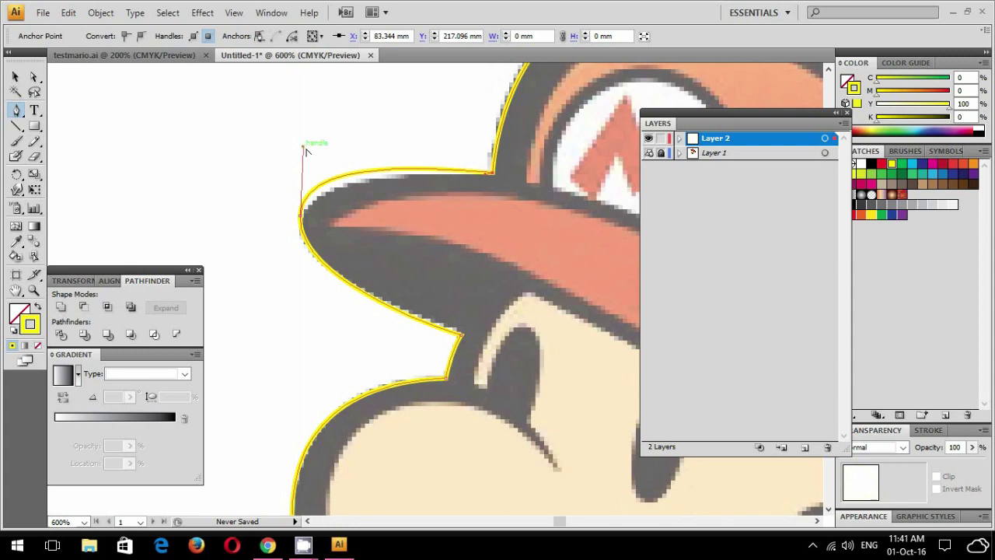
{"action": "left_click_drag", "start_coordinate": [303, 153], "coordinate": [304, 169]}
{"action": "left_click_drag", "start_coordinate": [542, 173], "coordinate": [315, 181]}
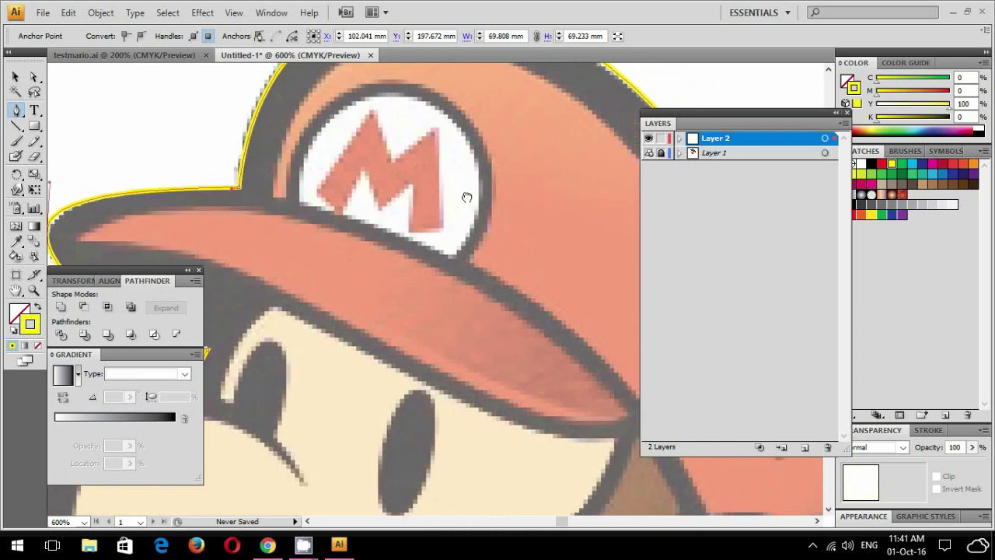
- Start a new path where the cap meets the brim and curve it around the M badge
{"action": "left_click_drag", "start_coordinate": [482, 235], "coordinate": [332, 212]}
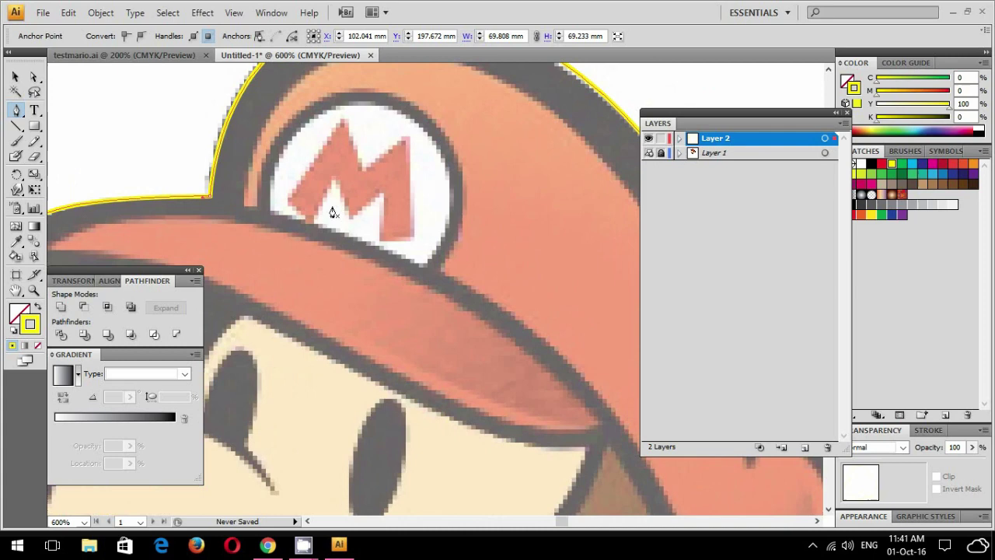
{"action": "left_click", "coordinate": [246, 207]}
{"action": "scroll", "coordinate": [303, 171], "scroll_direction": "up", "scroll_amount": 3}
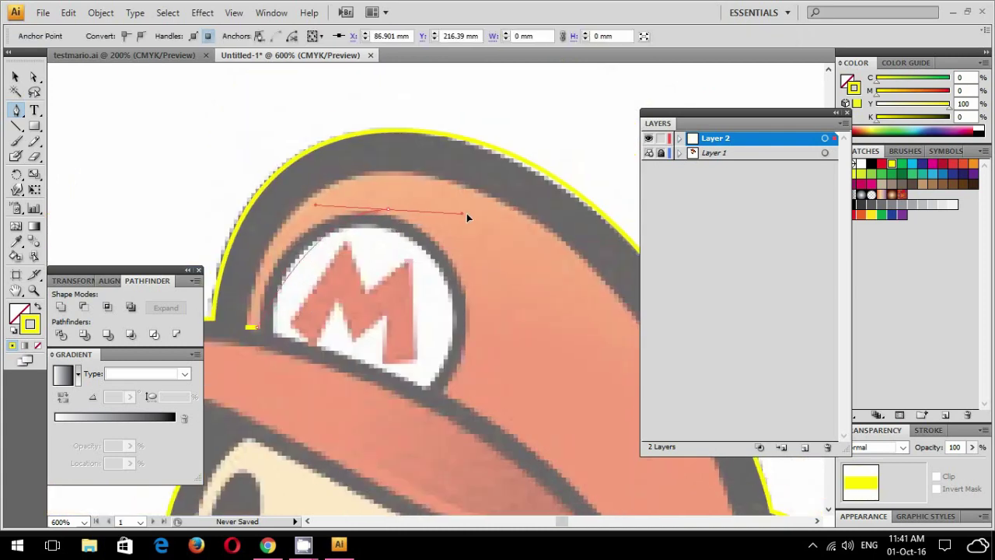
{"action": "left_click_drag", "start_coordinate": [388, 217], "coordinate": [479, 227]}
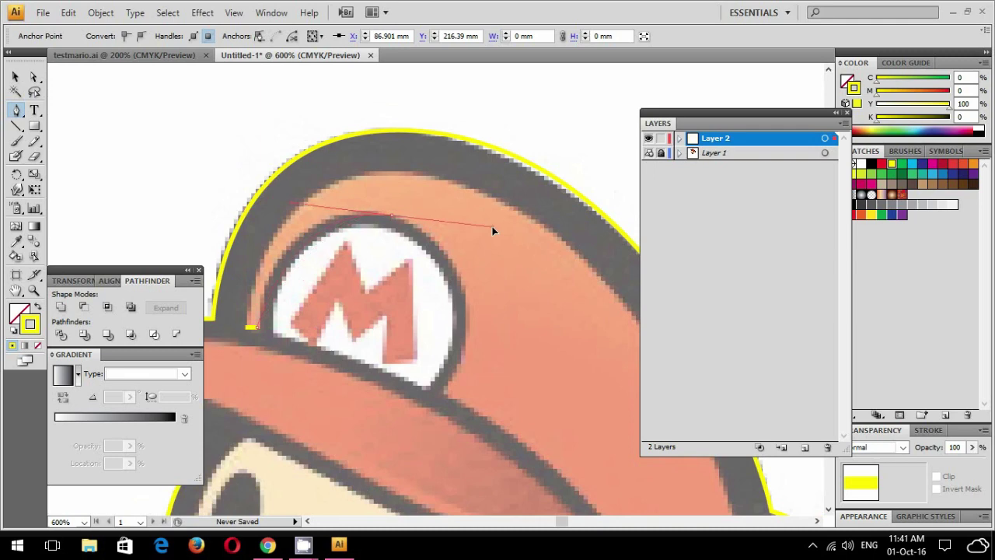
{"action": "left_click_drag", "start_coordinate": [529, 329], "coordinate": [441, 178]}
{"action": "left_click", "coordinate": [357, 238]}
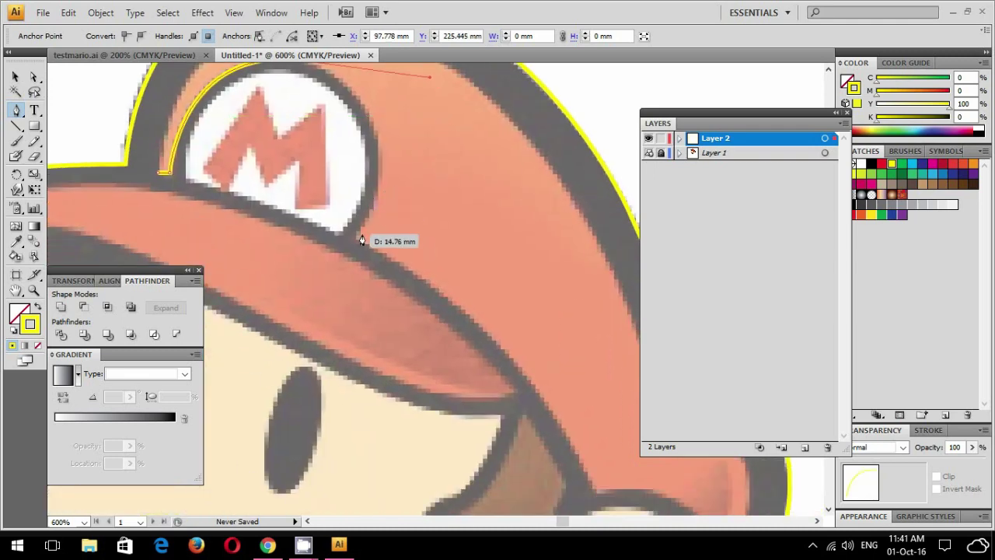
{"action": "left_click_drag", "start_coordinate": [357, 240], "coordinate": [344, 262]}
{"action": "scroll", "coordinate": [391, 220], "scroll_direction": "up", "scroll_amount": 1}
{"action": "scroll", "coordinate": [440, 127], "scroll_direction": "up", "scroll_amount": 1}
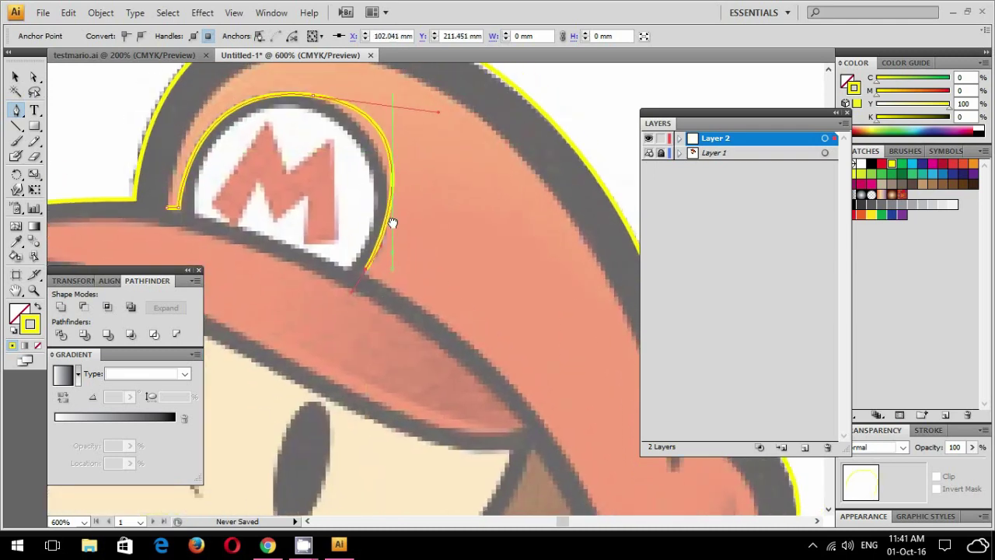
{"action": "left_click_drag", "start_coordinate": [439, 111], "coordinate": [411, 125]}
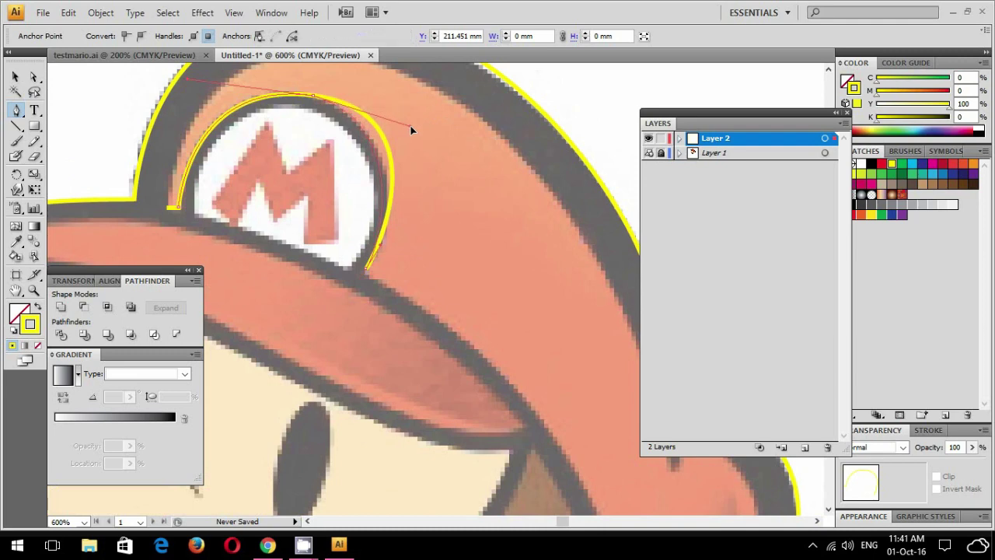
{"action": "scroll", "coordinate": [522, 329], "scroll_direction": "down", "scroll_amount": 3}
{"action": "scroll", "coordinate": [466, 311], "scroll_direction": "right", "scroll_amount": 3}
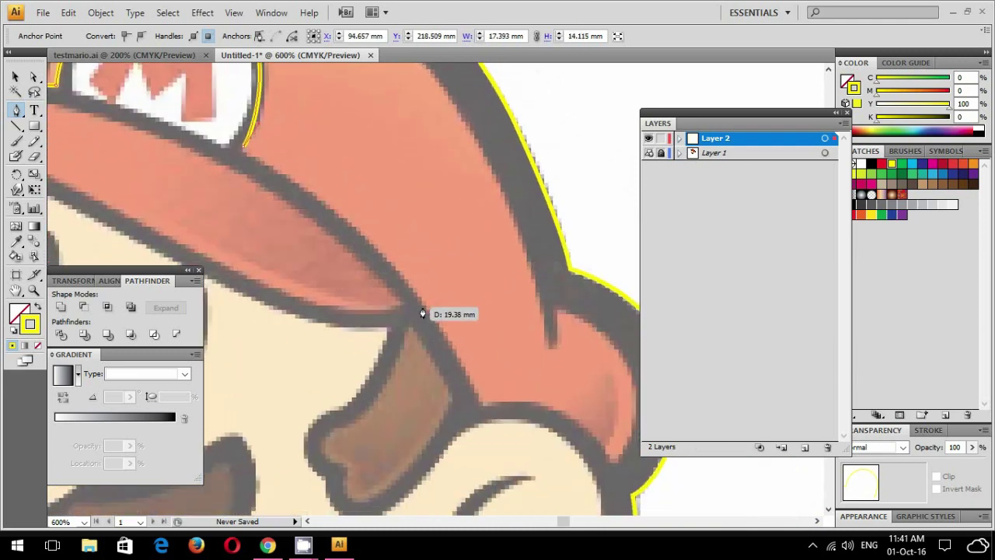
{"action": "left_click_drag", "start_coordinate": [424, 313], "coordinate": [442, 355]}
{"action": "key", "text": "ctrl+z"}
- Continue the path along the brim and cap's back edge into the notch, using corner anchors
{"action": "scroll", "coordinate": [244, 150], "scroll_direction": "down", "scroll_amount": 2}
{"action": "left_click_drag", "start_coordinate": [395, 185], "coordinate": [439, 237]}
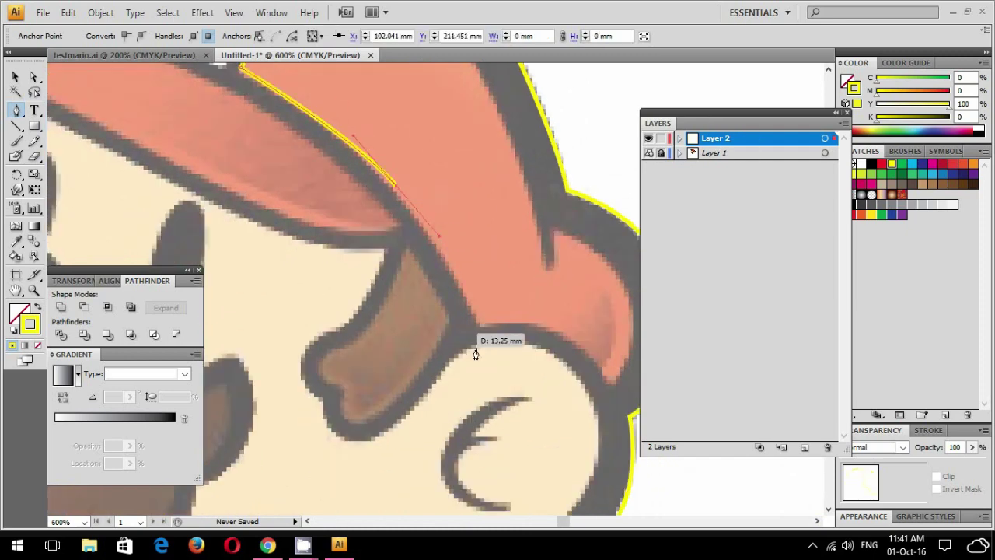
{"action": "left_click", "coordinate": [479, 317]}
{"action": "left_click_drag", "start_coordinate": [560, 302], "coordinate": [456, 261]}
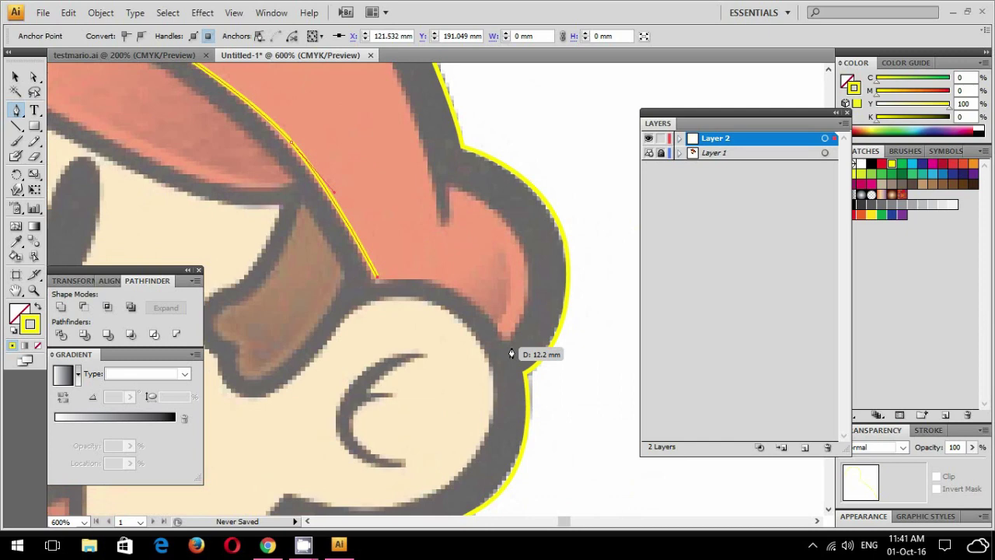
{"action": "left_click_drag", "start_coordinate": [505, 337], "coordinate": [520, 375]}
{"action": "left_click", "coordinate": [506, 337]}
{"action": "scroll", "coordinate": [516, 229], "scroll_direction": "up", "scroll_amount": 2}
{"action": "left_click_drag", "start_coordinate": [458, 269], "coordinate": [331, 210]}
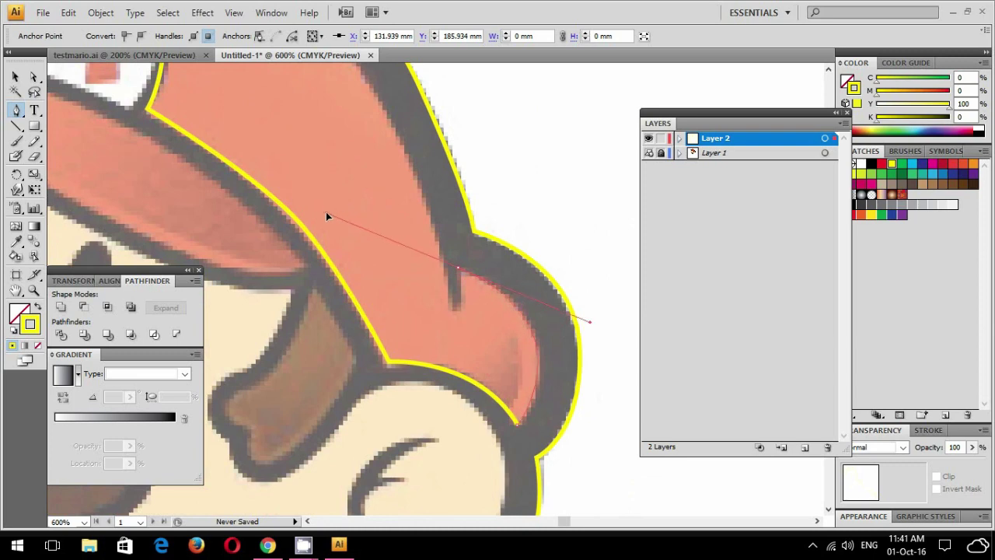
{"action": "left_click", "coordinate": [458, 270]}
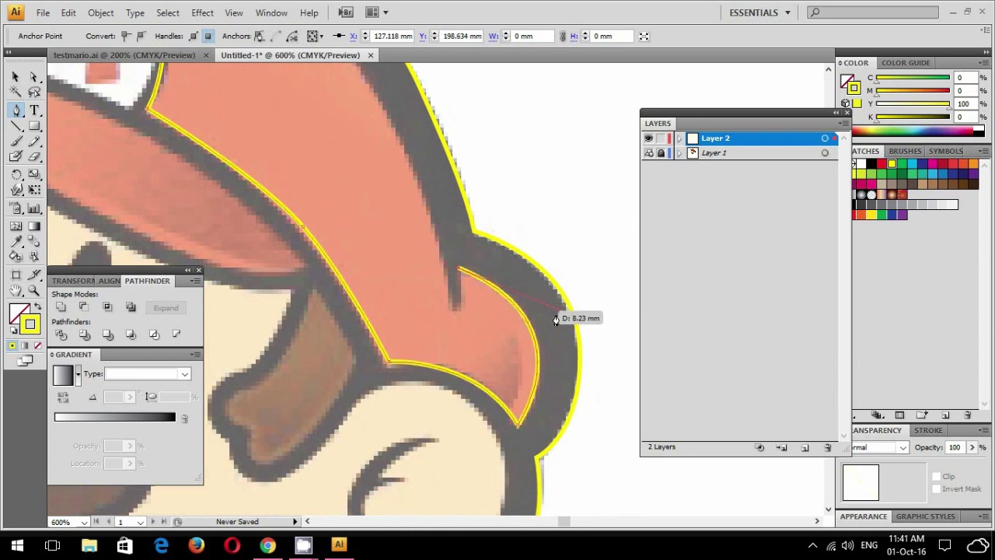
{"action": "key", "text": "ctrl+plus"}
{"action": "left_click_drag", "start_coordinate": [466, 306], "coordinate": [447, 299]}
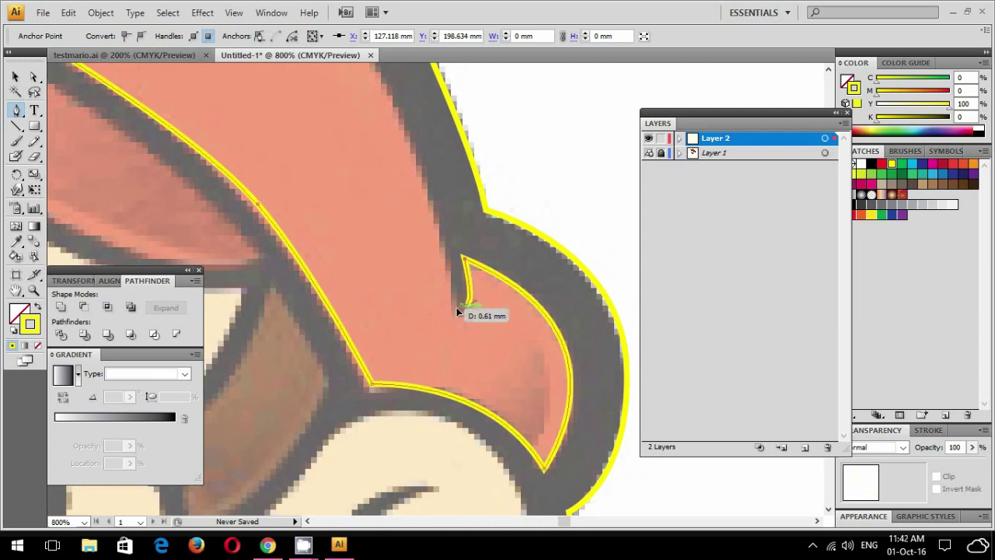
{"action": "scroll", "coordinate": [459, 311], "scroll_direction": "up", "scroll_amount": 3}
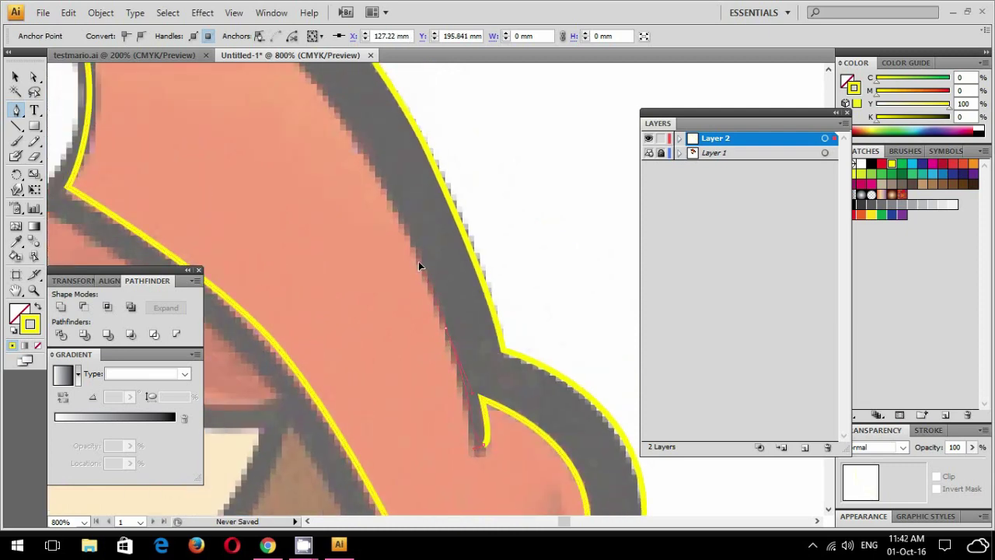
{"action": "left_click_drag", "start_coordinate": [419, 266], "coordinate": [518, 400]}
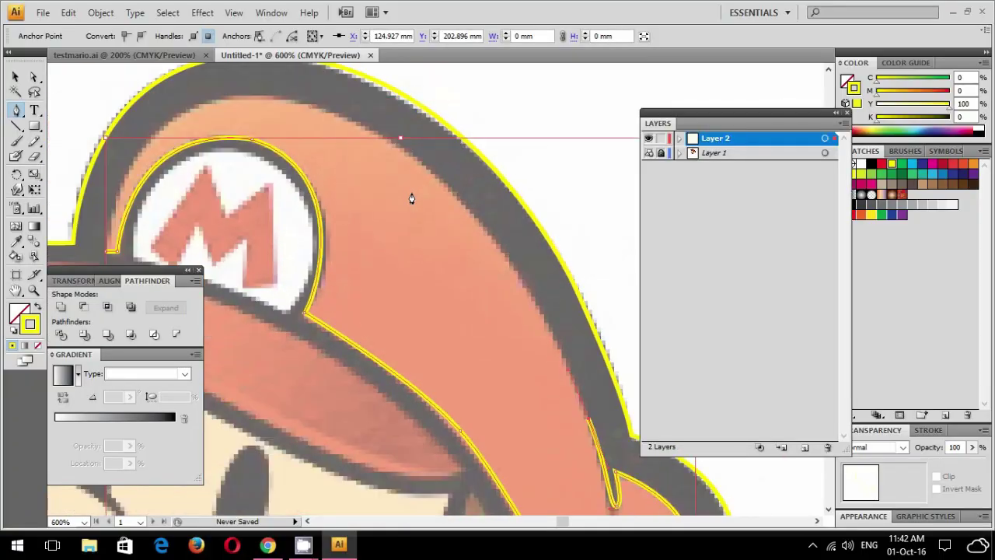
- Trace the cap's outer curve with anchors from the cap top down to the brim
{"action": "left_click_drag", "start_coordinate": [315, 161], "coordinate": [176, 151]}
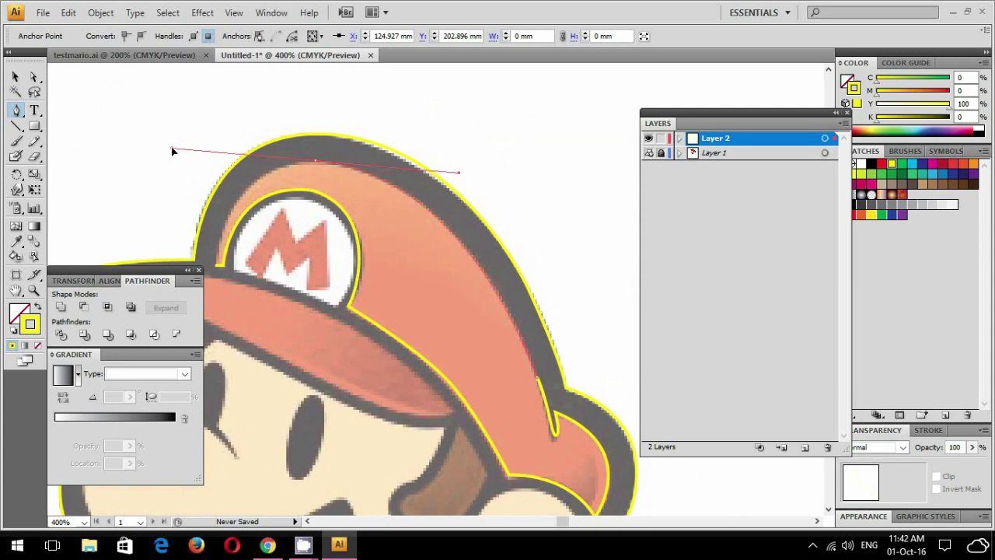
{"action": "scroll", "coordinate": [172, 151], "scroll_direction": "left", "scroll_amount": 3}
{"action": "key", "text": "ctrl+="}
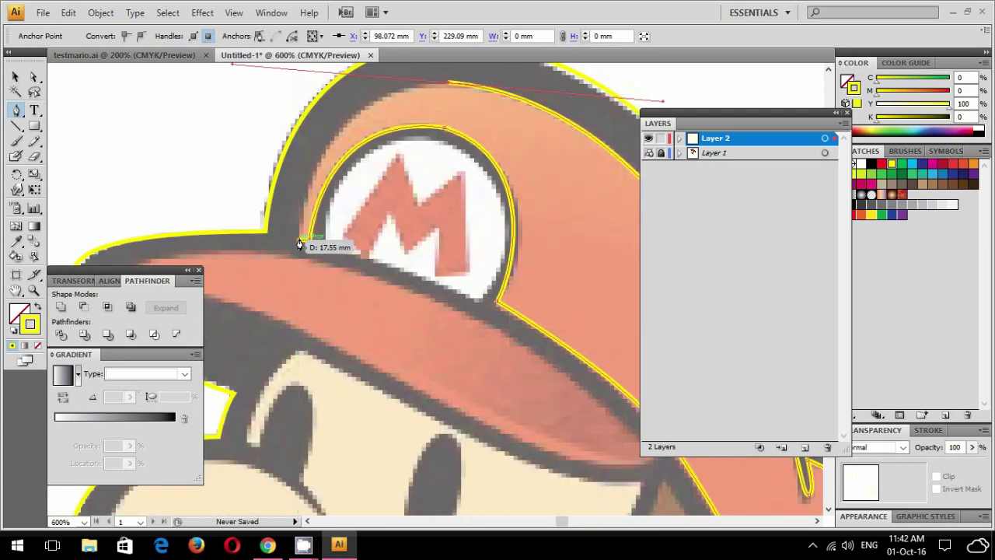
{"action": "left_click", "coordinate": [299, 244]}
{"action": "scroll", "coordinate": [299, 163], "scroll_direction": "up", "scroll_amount": 1}
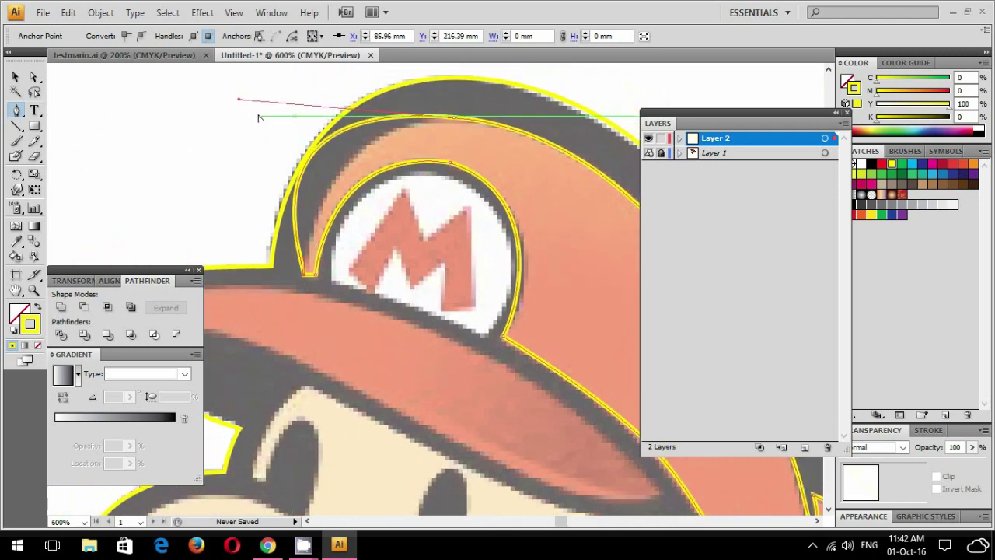
{"action": "left_click", "coordinate": [324, 115]}
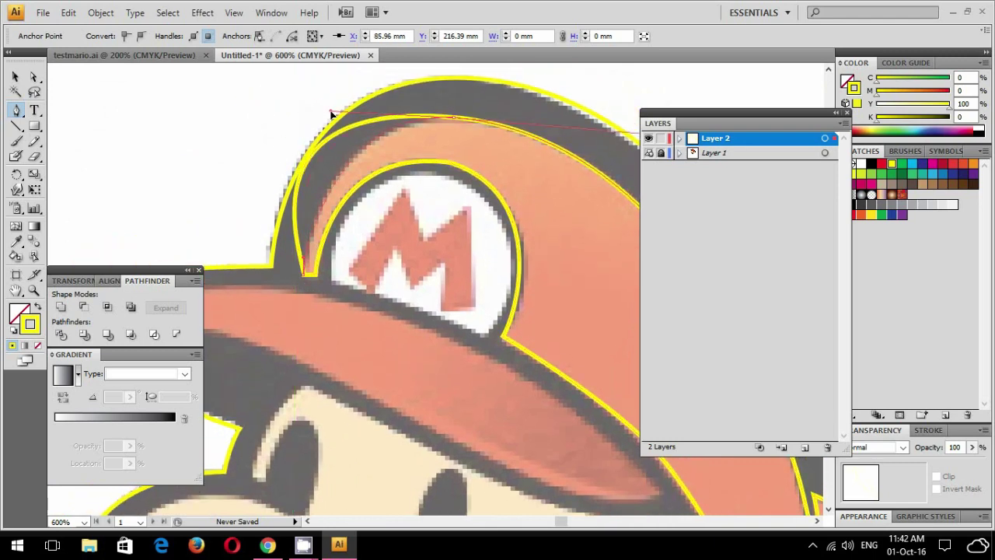
- Zoom out to the whole head and start a new path at the brim's lower end
{"action": "left_click_drag", "start_coordinate": [489, 300], "coordinate": [307, 159]}
{"action": "left_click_drag", "start_coordinate": [424, 268], "coordinate": [264, 201]}
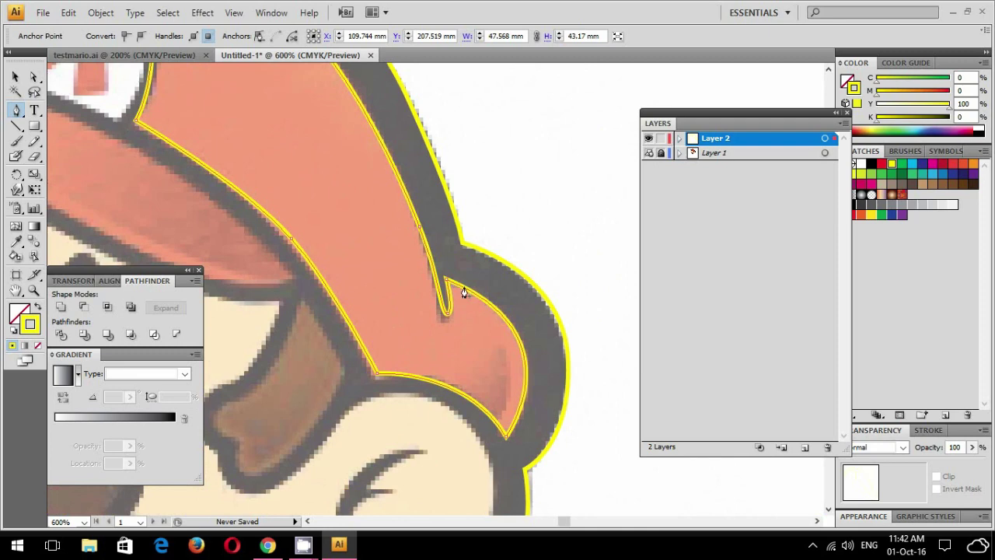
{"action": "key", "text": "ctrl+minus"}
{"action": "key", "text": "ctrl+minus"}
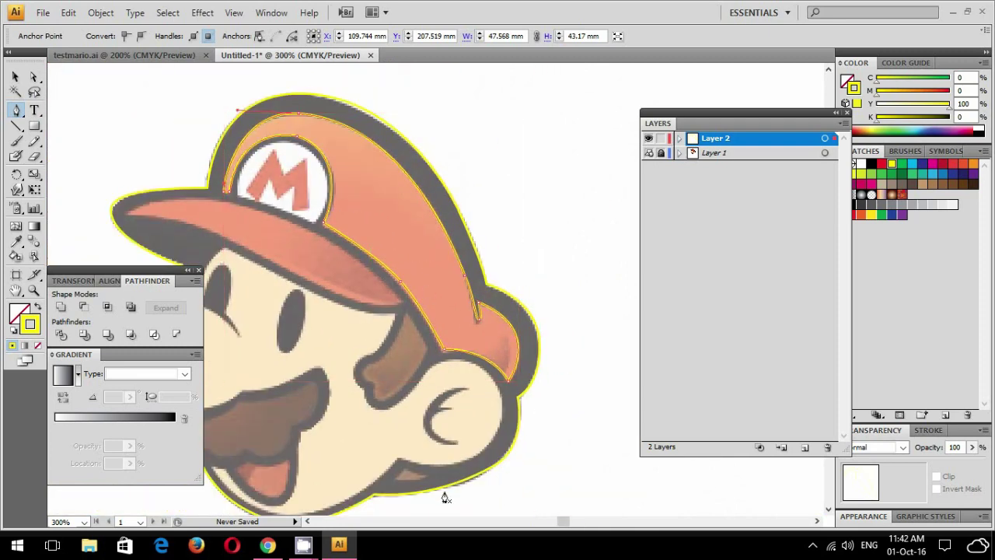
{"action": "left_click_drag", "start_coordinate": [471, 381], "coordinate": [548, 306]}
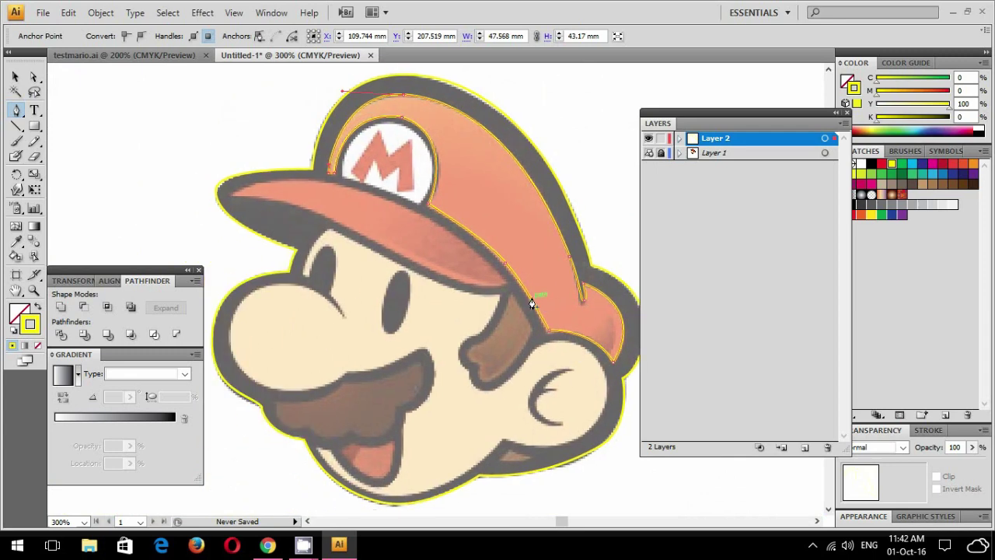
{"action": "scroll", "coordinate": [532, 303], "scroll_direction": "up", "scroll_amount": 1}
{"action": "scroll", "coordinate": [537, 297], "scroll_direction": "up", "scroll_amount": 1}
{"action": "left_click", "coordinate": [584, 285]}
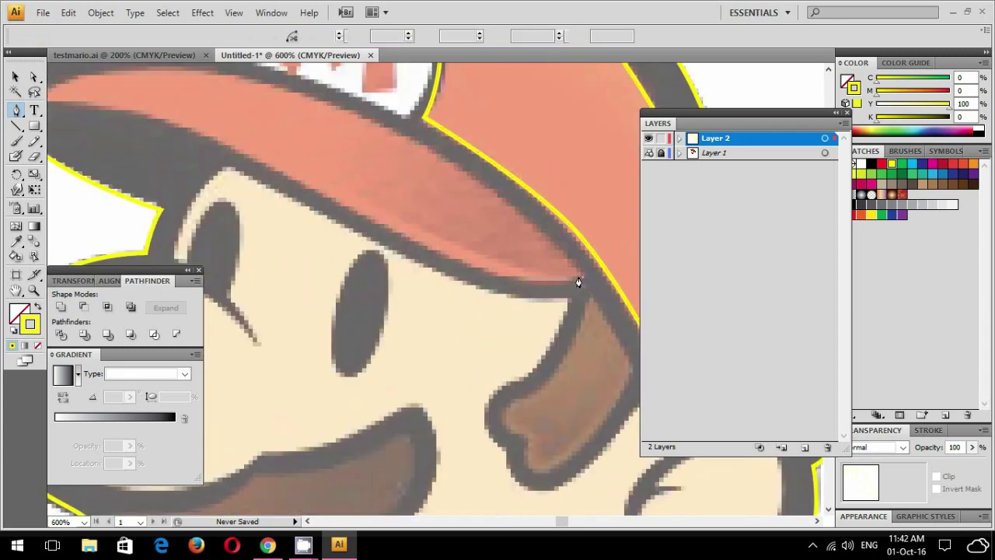
- Curve a path along the brim's underside to its tip, reshaping it to the template
{"action": "left_click_drag", "start_coordinate": [328, 183], "coordinate": [418, 253]}
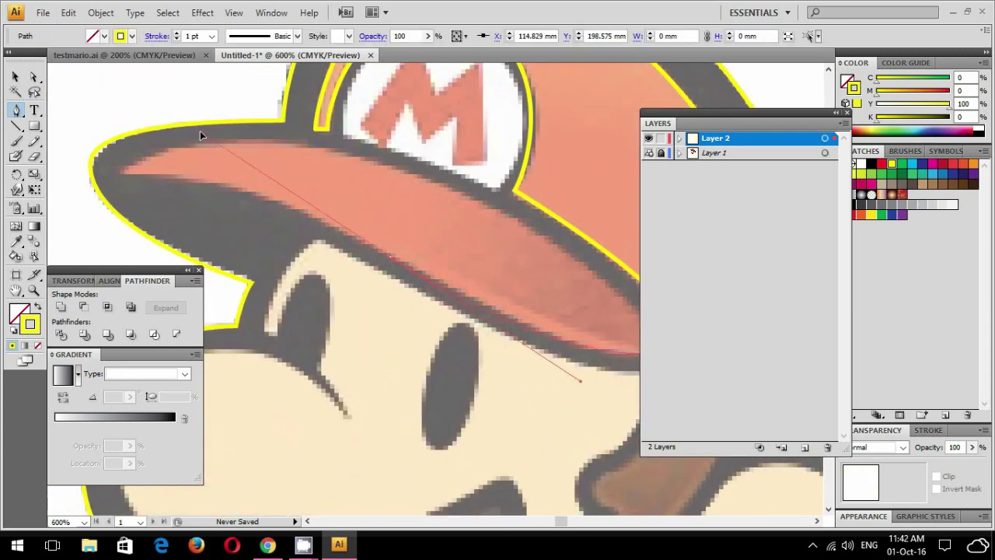
{"action": "mouse_move", "coordinate": [268, 159]}
{"action": "left_mouse_down"}
{"action": "mouse_move", "coordinate": [176, 153]}
{"action": "mouse_move", "coordinate": [119, 178]}
{"action": "left_mouse_up"}
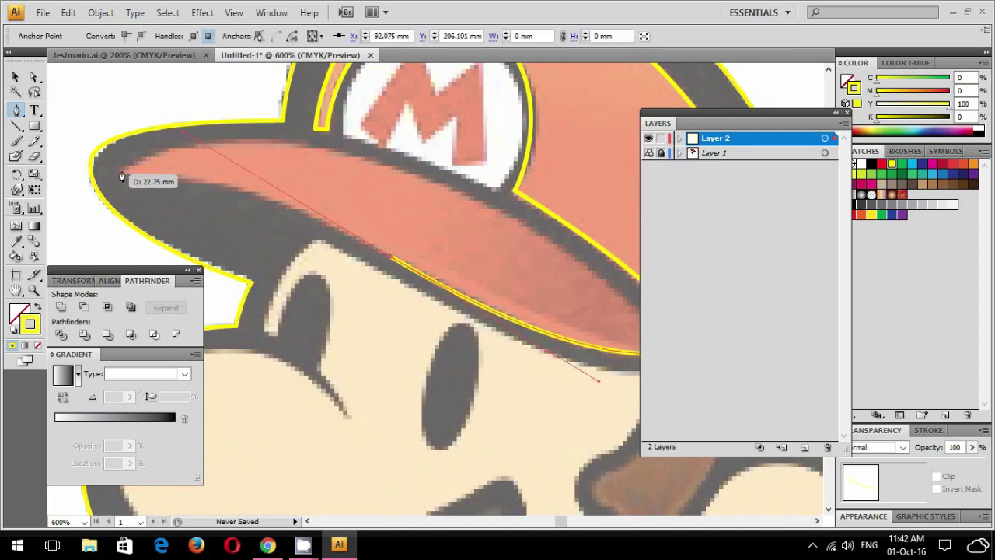
{"action": "left_click", "coordinate": [119, 172]}
{"action": "left_click_drag", "start_coordinate": [180, 134], "coordinate": [251, 164]}
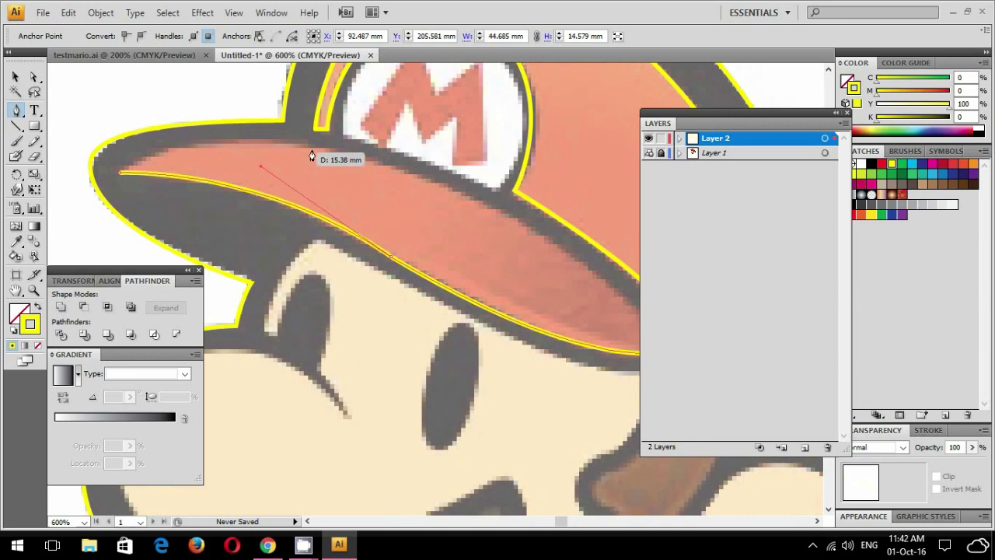
{"action": "left_click_drag", "start_coordinate": [261, 169], "coordinate": [384, 164]}
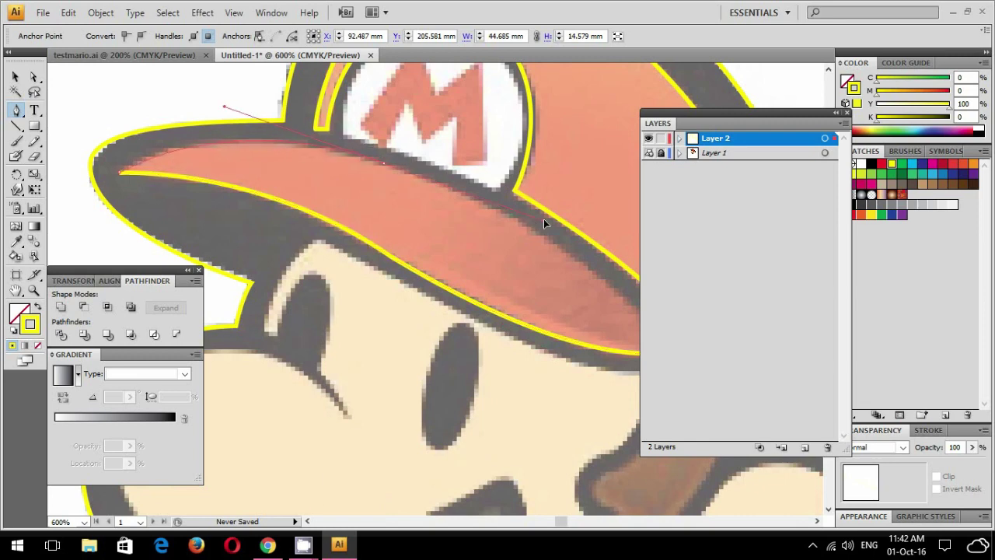
- Start a new line from the brim's lower end down the sideburn edge toward the nose
{"action": "scroll", "coordinate": [545, 233], "scroll_direction": "down", "scroll_amount": 3}
{"action": "scroll", "coordinate": [545, 234], "scroll_direction": "right", "scroll_amount": 3}
{"action": "left_click", "coordinate": [498, 278]}
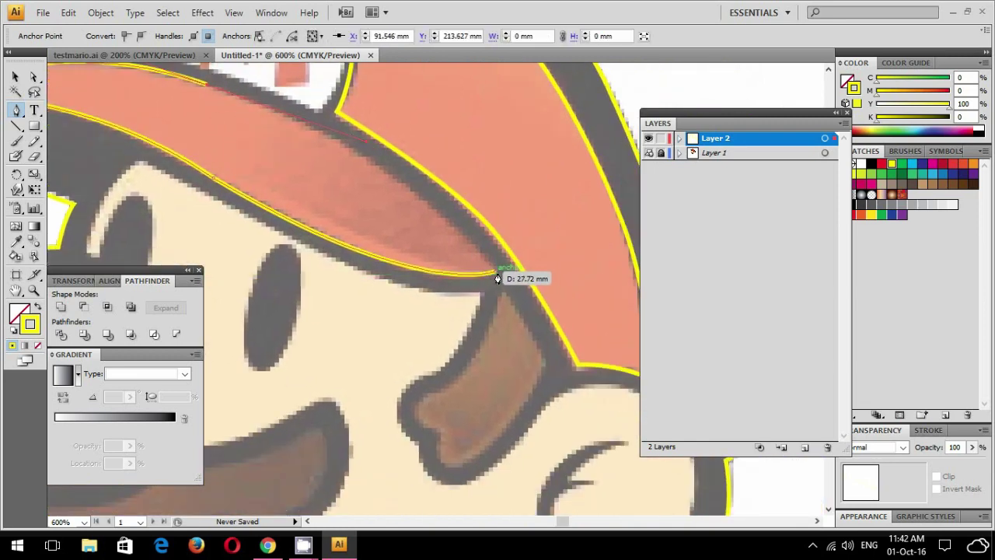
{"action": "left_click_drag", "start_coordinate": [498, 279], "coordinate": [503, 289]}
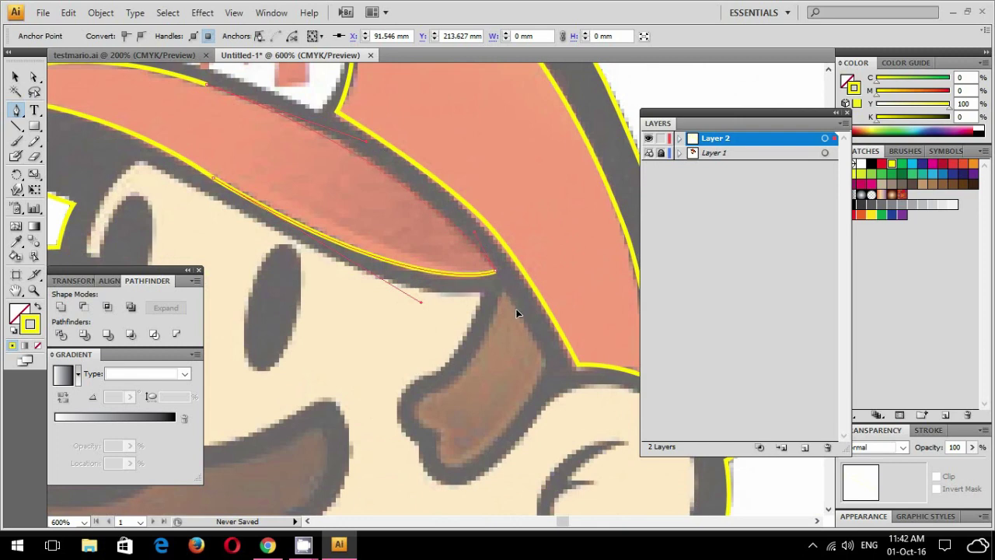
{"action": "left_click", "coordinate": [507, 298]}
{"action": "left_click", "coordinate": [546, 364]}
{"action": "scroll", "coordinate": [497, 350], "scroll_direction": "down", "scroll_amount": 3}
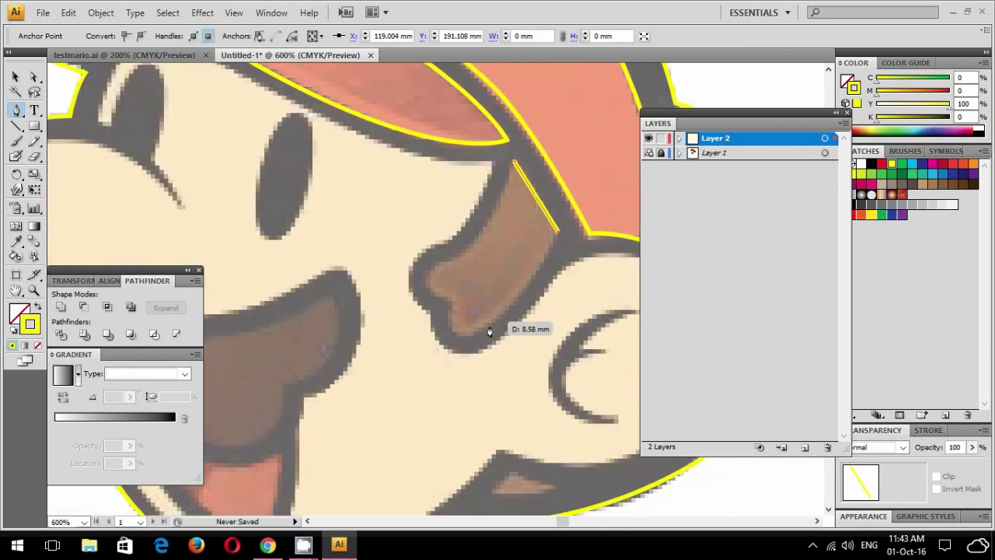
- Outline the lobed sideburn below the brim, making its bottom anchor a sharp corner
{"action": "left_click_drag", "start_coordinate": [414, 305], "coordinate": [406, 295]}
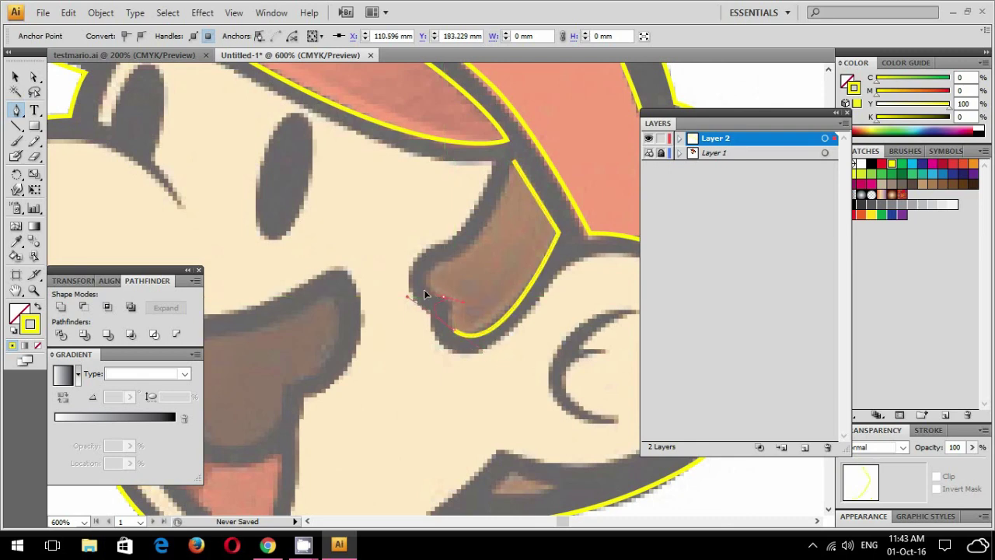
{"action": "left_click", "coordinate": [406, 296]}
{"action": "left_click", "coordinate": [500, 312]}
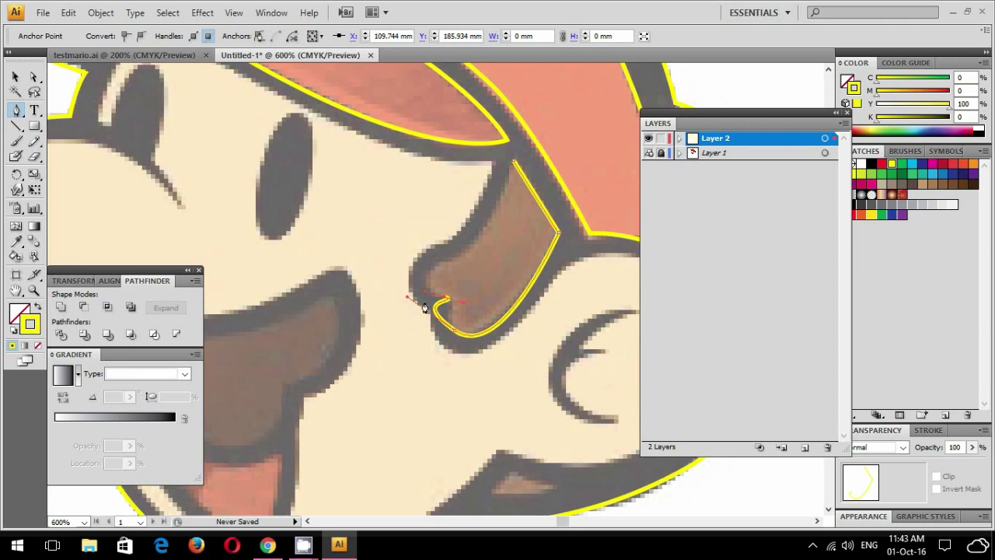
{"action": "left_click", "coordinate": [444, 300]}
{"action": "left_click", "coordinate": [447, 300], "text": "ctrl"}
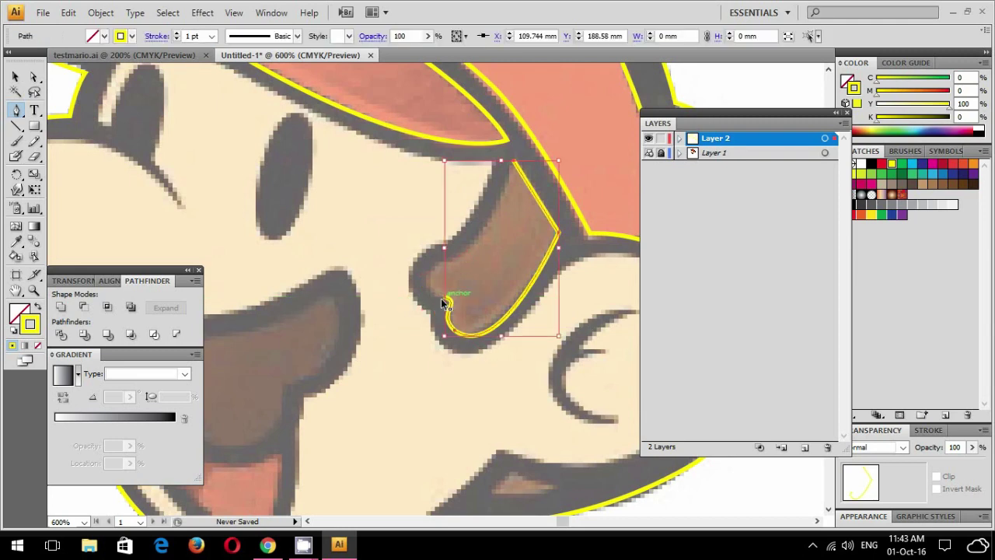
{"action": "left_click", "coordinate": [444, 302]}
{"action": "left_click_drag", "start_coordinate": [433, 268], "coordinate": [480, 231]}
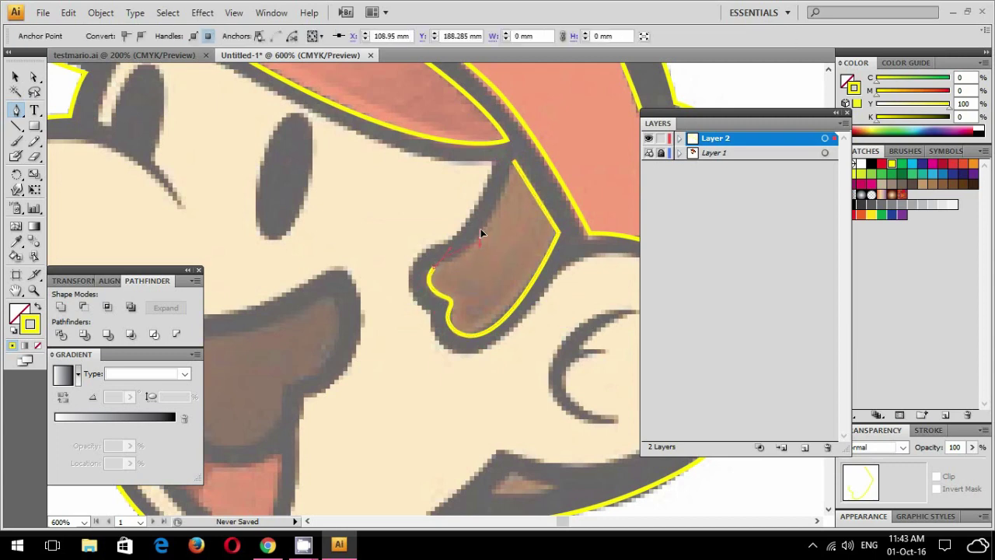
{"action": "left_click_drag", "start_coordinate": [513, 164], "coordinate": [511, 167]}
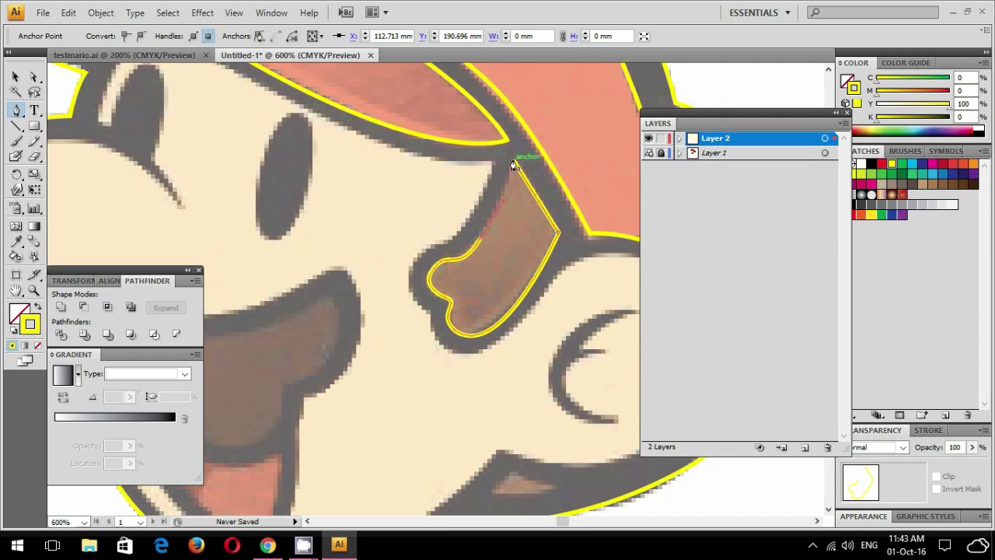
{"action": "left_click_drag", "start_coordinate": [548, 193], "coordinate": [311, 116]}
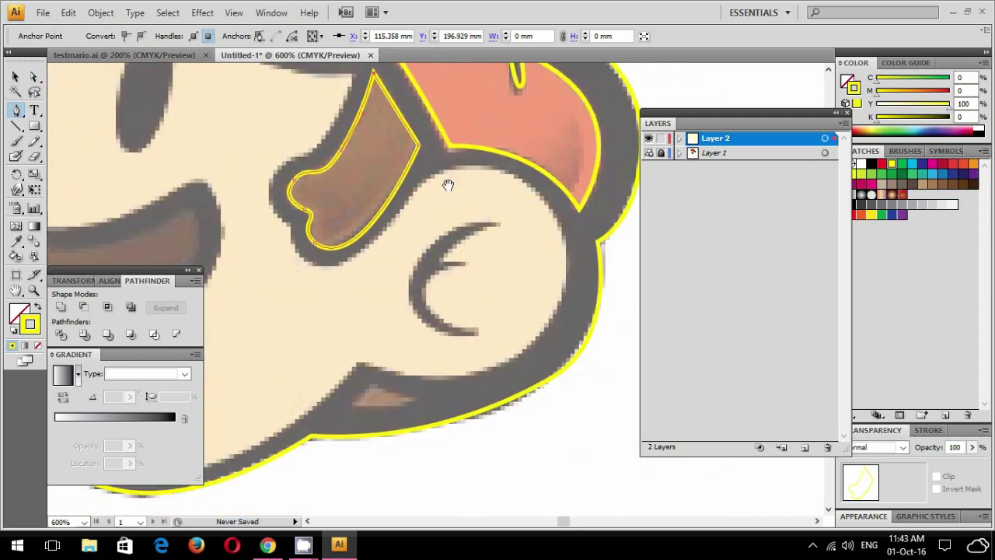
- Trace the chin's bottom edge with curved anchors from its left corner
{"action": "left_click_drag", "start_coordinate": [449, 173], "coordinate": [424, 272]}
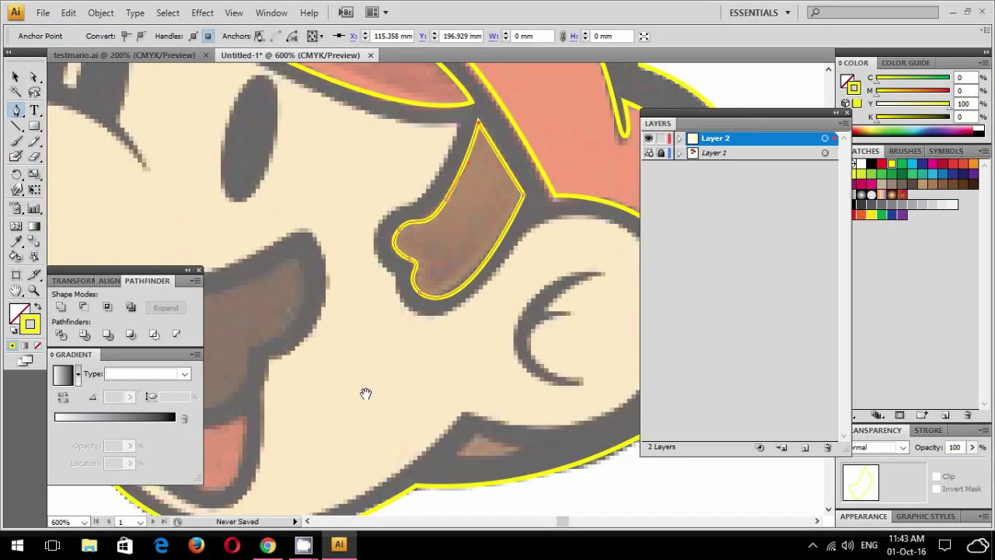
{"action": "left_click_drag", "start_coordinate": [365, 394], "coordinate": [491, 272]}
{"action": "left_click_drag", "start_coordinate": [384, 309], "coordinate": [517, 278]}
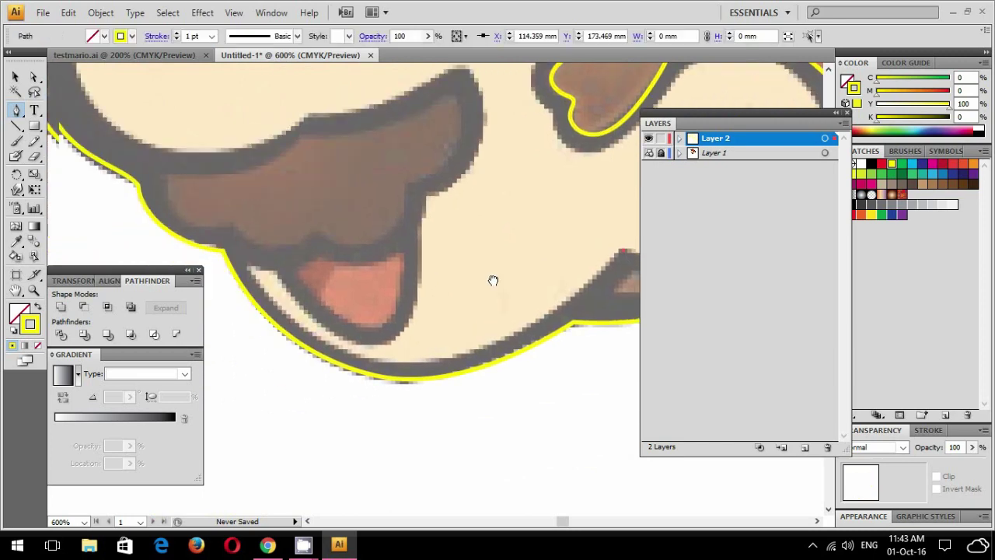
{"action": "left_click_drag", "start_coordinate": [426, 361], "coordinate": [315, 354]}
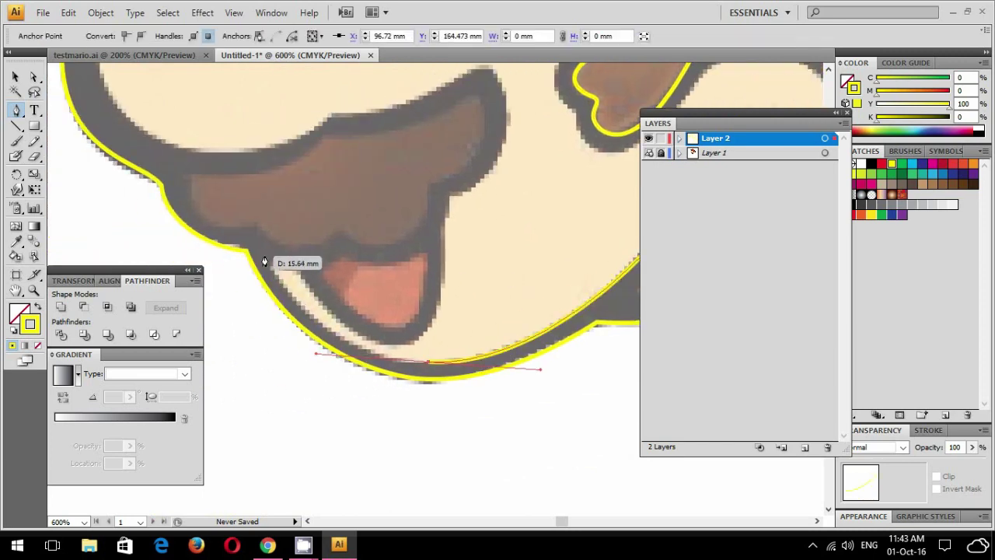
{"action": "left_click_drag", "start_coordinate": [263, 255], "coordinate": [299, 288]}
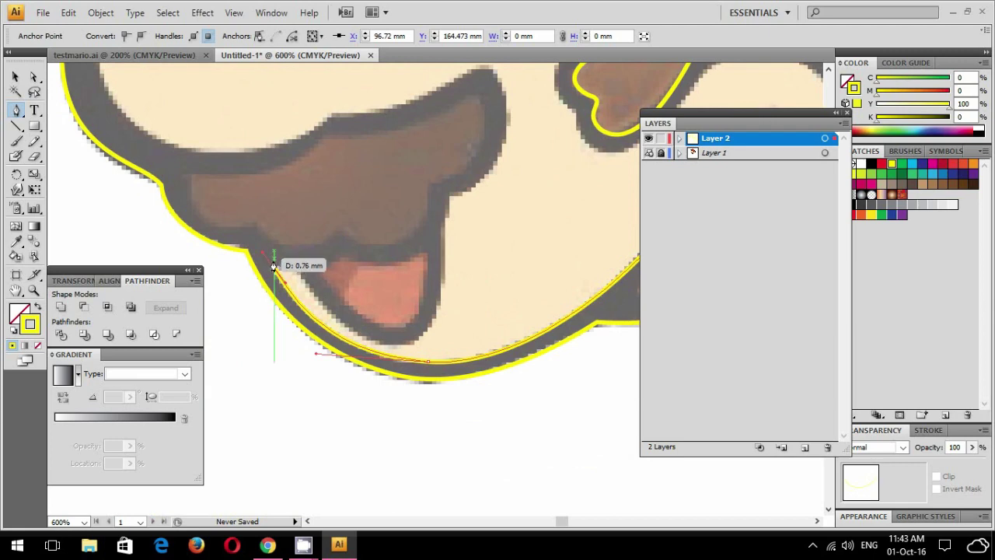
{"action": "key", "text": "ctrl+plus"}
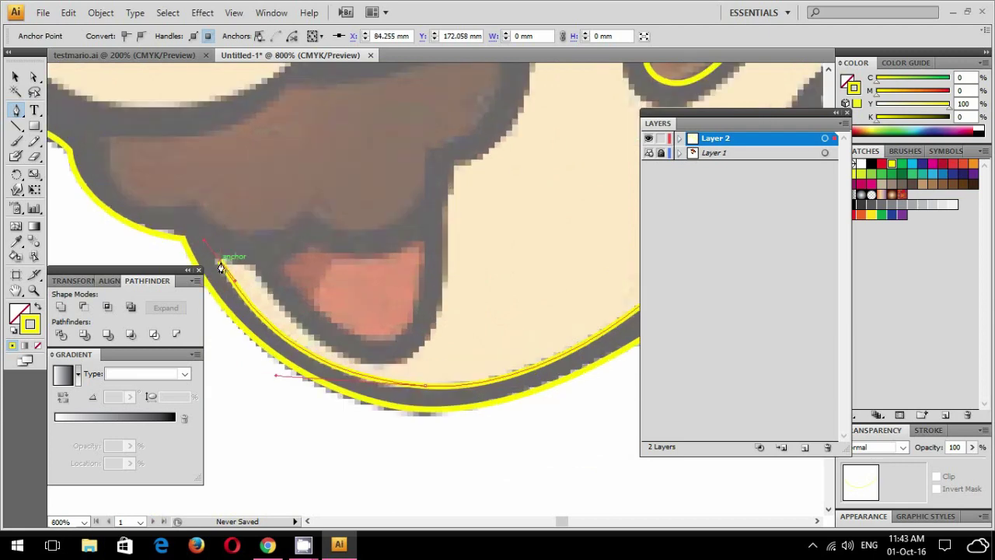
{"action": "left_click_drag", "start_coordinate": [221, 267], "coordinate": [476, 362]}
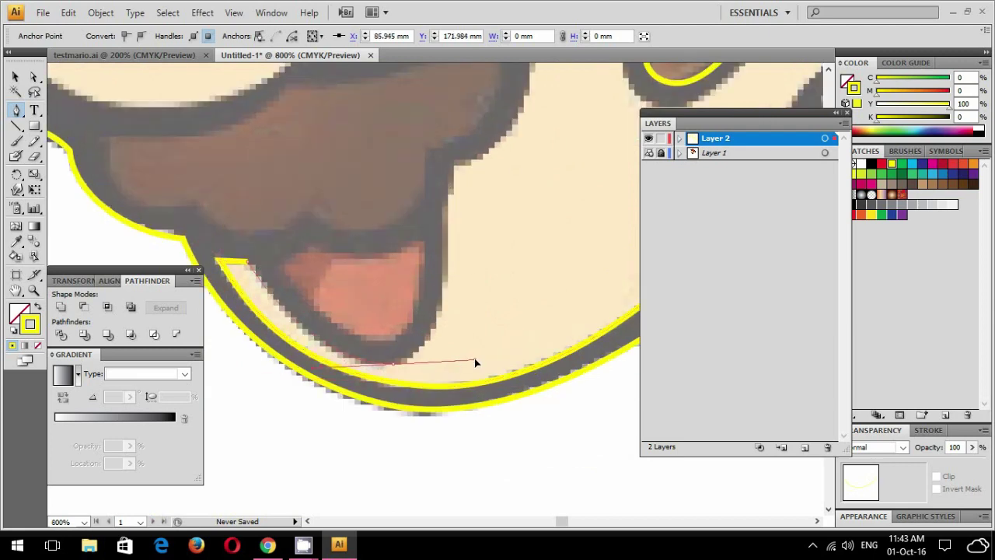
- Continue the outline up the mouth's side to the mustache's right tip and below the nose
{"action": "left_click_drag", "start_coordinate": [460, 187], "coordinate": [465, 346]}
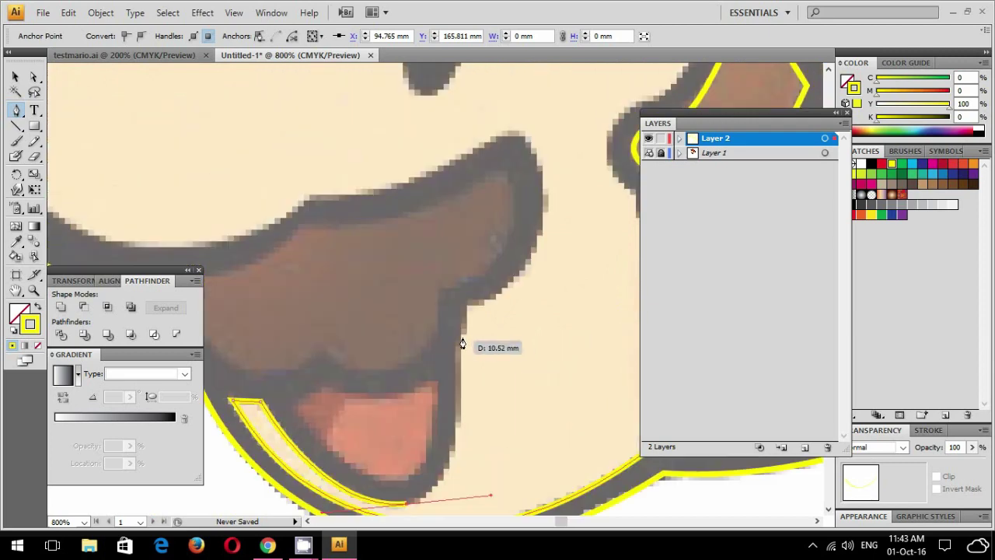
{"action": "left_click_drag", "start_coordinate": [464, 401], "coordinate": [455, 251]}
{"action": "left_click", "coordinate": [458, 326]}
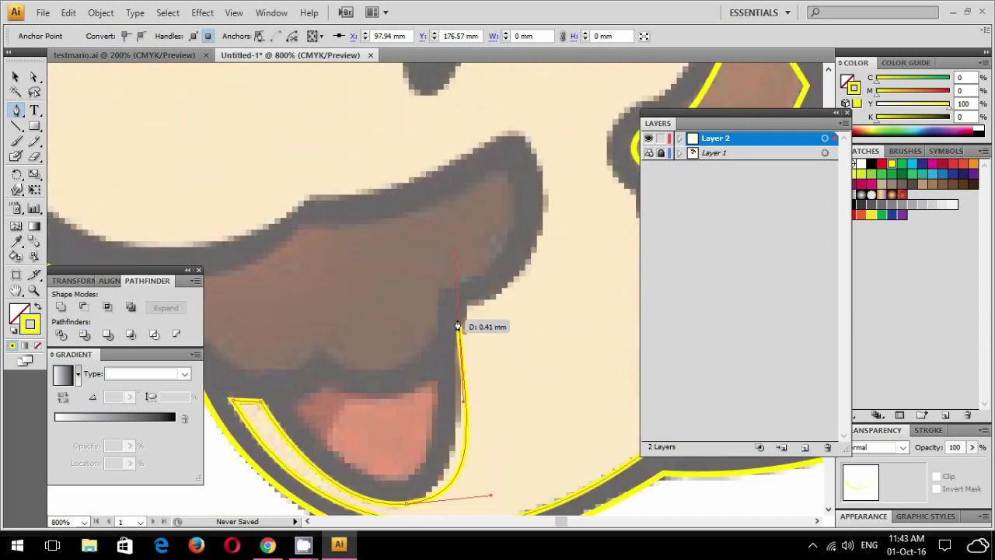
{"action": "left_click_drag", "start_coordinate": [458, 329], "coordinate": [548, 227]}
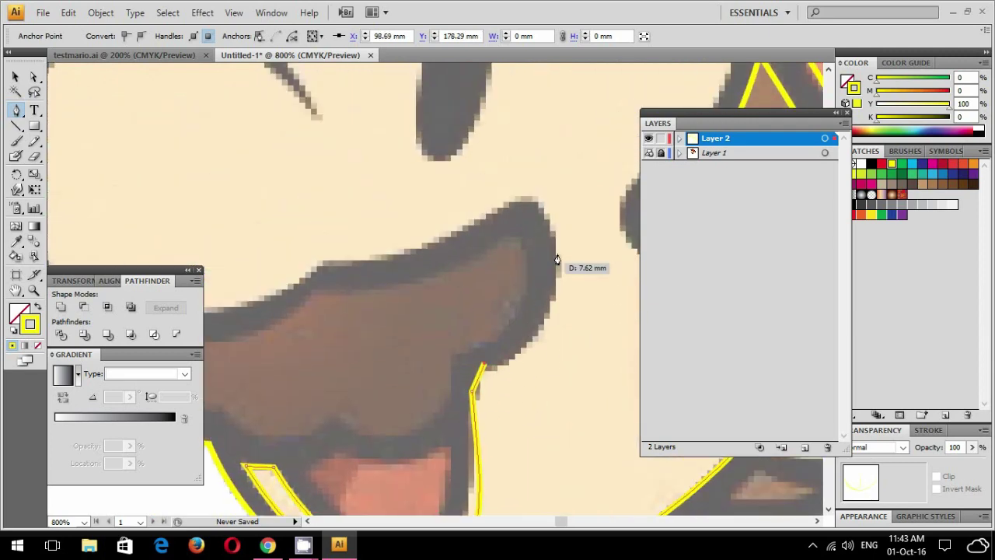
{"action": "left_click_drag", "start_coordinate": [548, 223], "coordinate": [511, 110]}
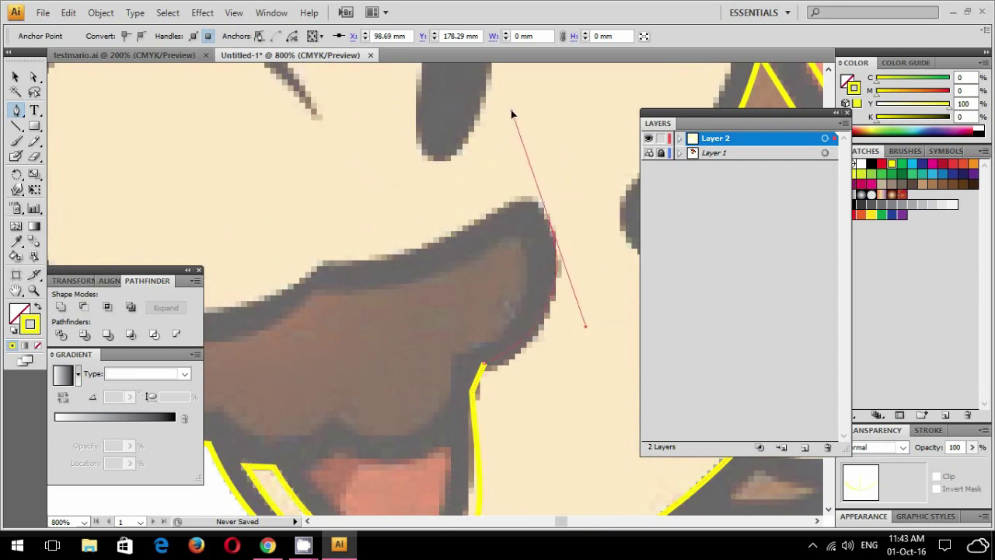
{"action": "left_click", "coordinate": [501, 210]}
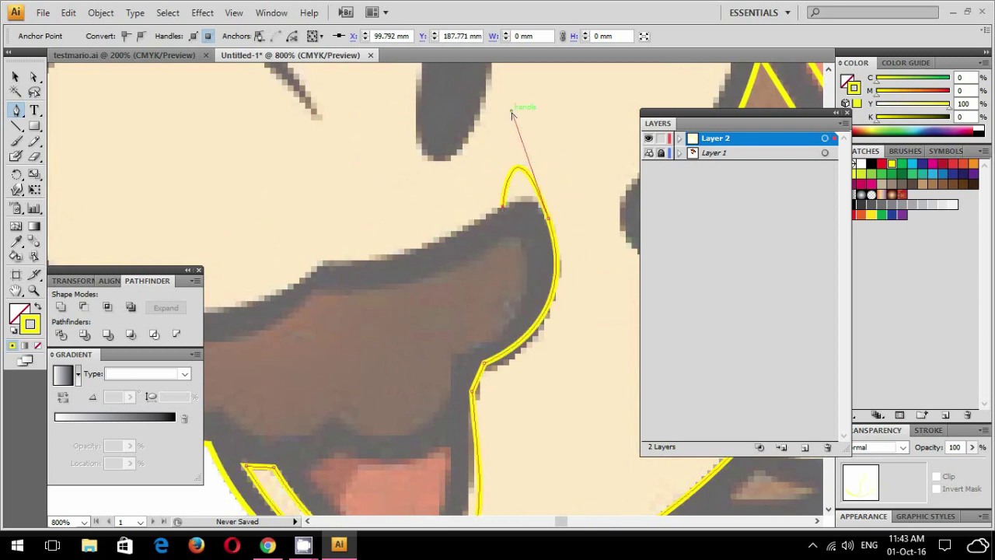
{"action": "mouse_move", "coordinate": [498, 188]}
{"action": "left_mouse_down"}
{"action": "mouse_move", "coordinate": [398, 179]}
{"action": "mouse_move", "coordinate": [346, 353]}
{"action": "left_mouse_up"}
{"action": "left_click_drag", "start_coordinate": [303, 249], "coordinate": [342, 248]}
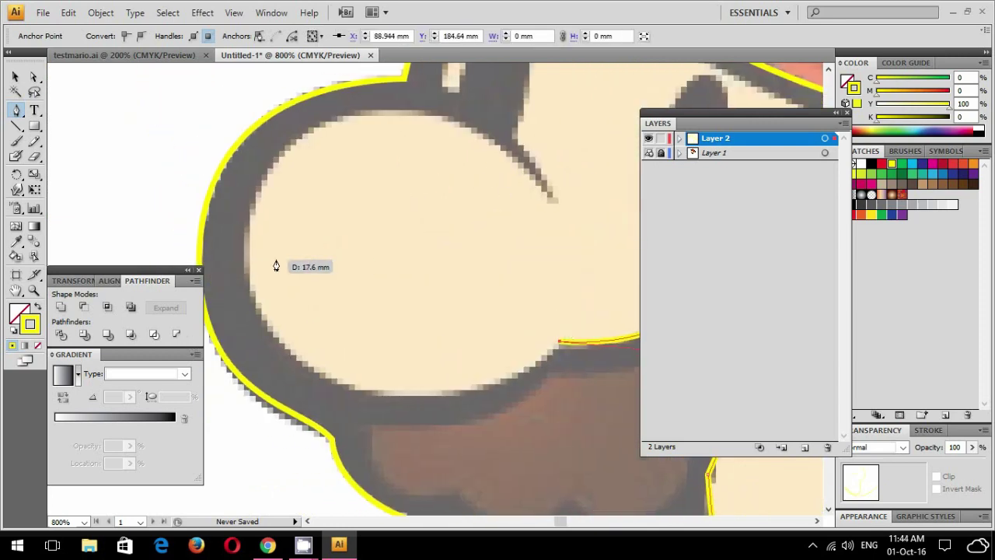
- Redraw the curve under the nose and extend the outline along the lower cheek
{"action": "left_click_drag", "start_coordinate": [248, 259], "coordinate": [242, 115]}
{"action": "key", "text": "ctrl+z"}
{"action": "left_click_drag", "start_coordinate": [389, 396], "coordinate": [330, 383]}
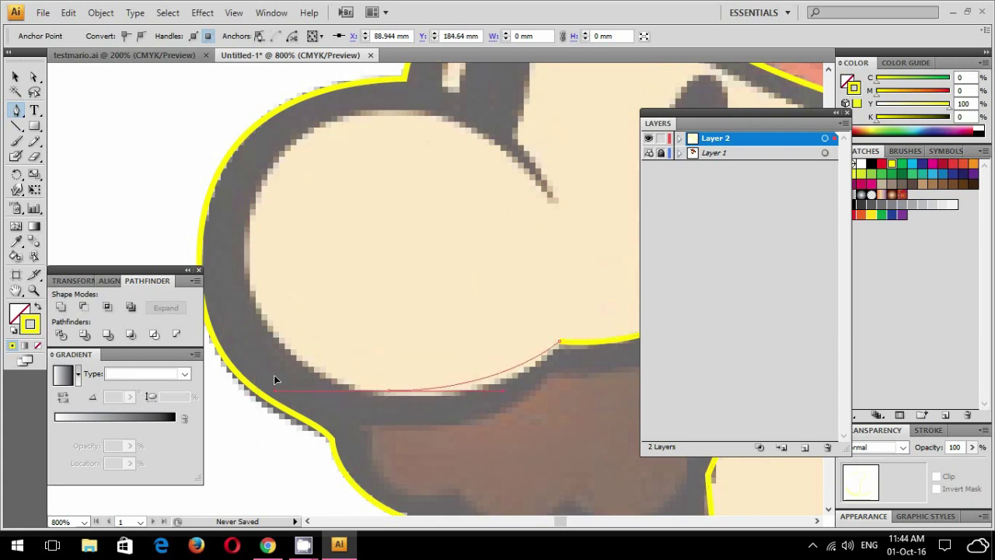
{"action": "key", "text": "ctrl+z"}
{"action": "left_click_drag", "start_coordinate": [415, 398], "coordinate": [311, 398]}
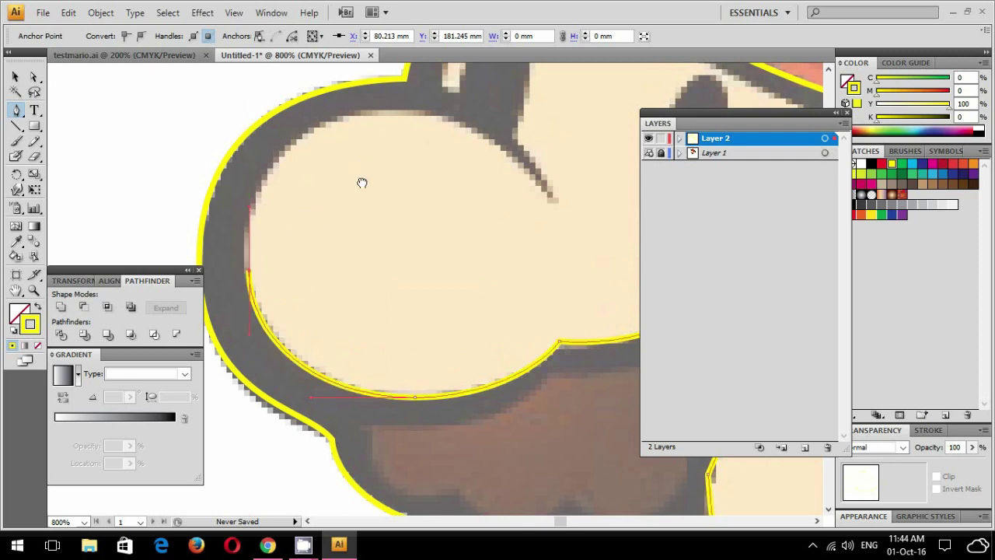
{"action": "scroll", "coordinate": [362, 182], "scroll_direction": "up", "scroll_amount": 3}
{"action": "left_click_drag", "start_coordinate": [392, 207], "coordinate": [509, 208]}
{"action": "left_click_drag", "start_coordinate": [553, 302], "coordinate": [553, 309]}
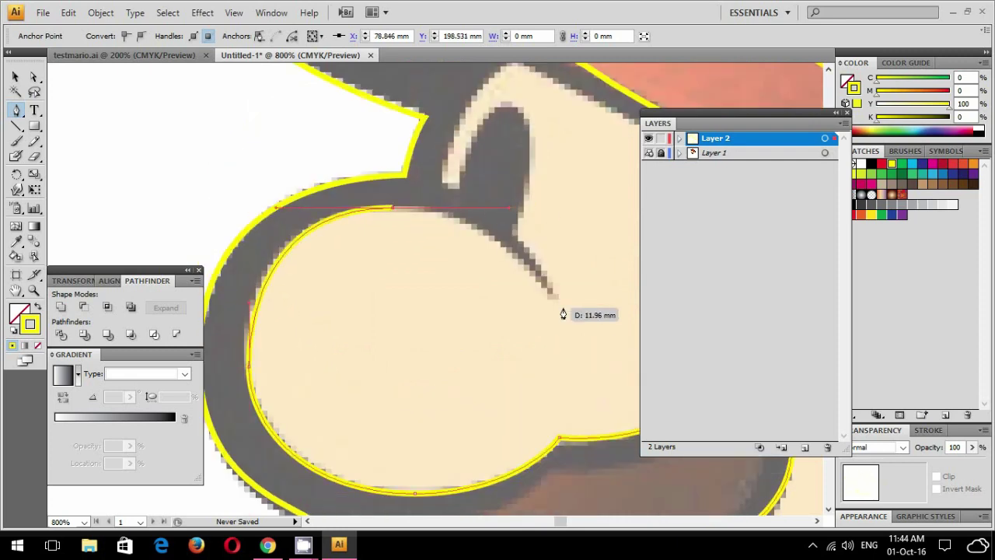
- Curve the outline up the cheek, around the hooked hair tuft and up to the brim
{"action": "left_click_drag", "start_coordinate": [547, 239], "coordinate": [520, 305]}
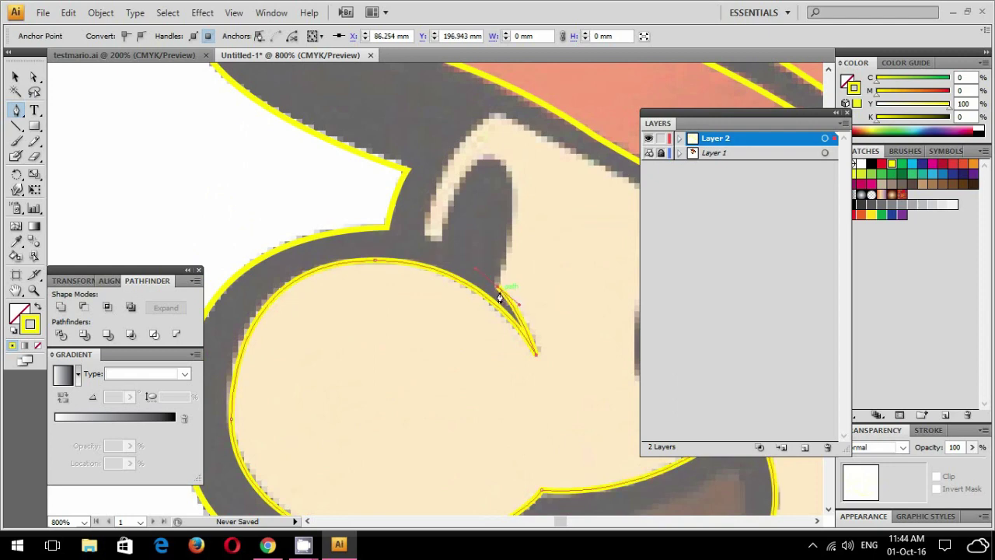
{"action": "left_click_drag", "start_coordinate": [494, 158], "coordinate": [450, 143]}
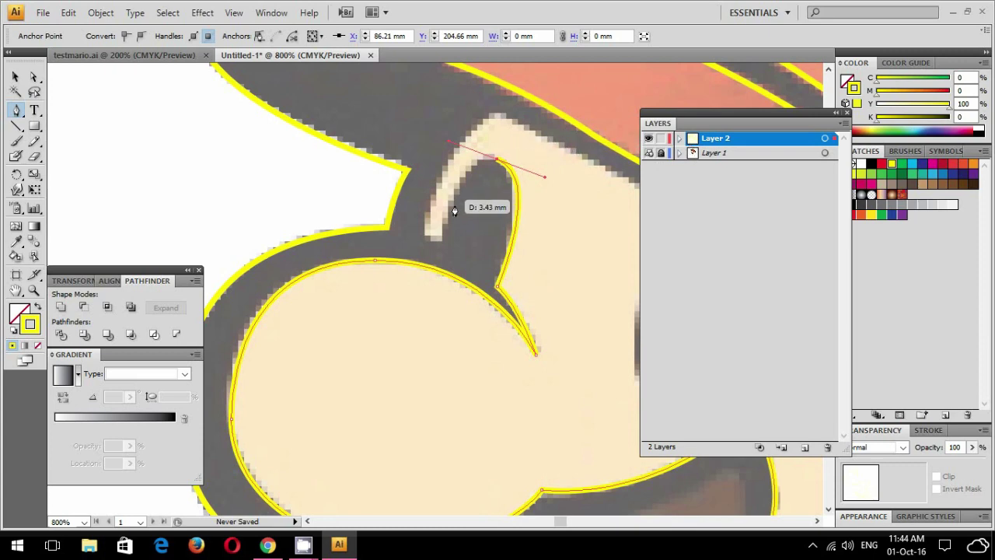
{"action": "left_click_drag", "start_coordinate": [437, 237], "coordinate": [442, 159]}
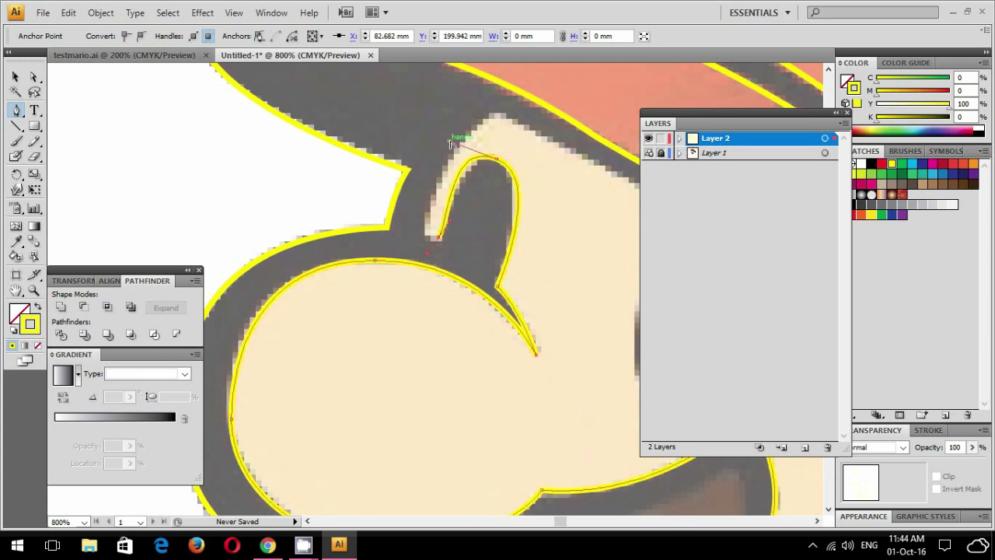
{"action": "left_click_drag", "start_coordinate": [443, 159], "coordinate": [433, 247]}
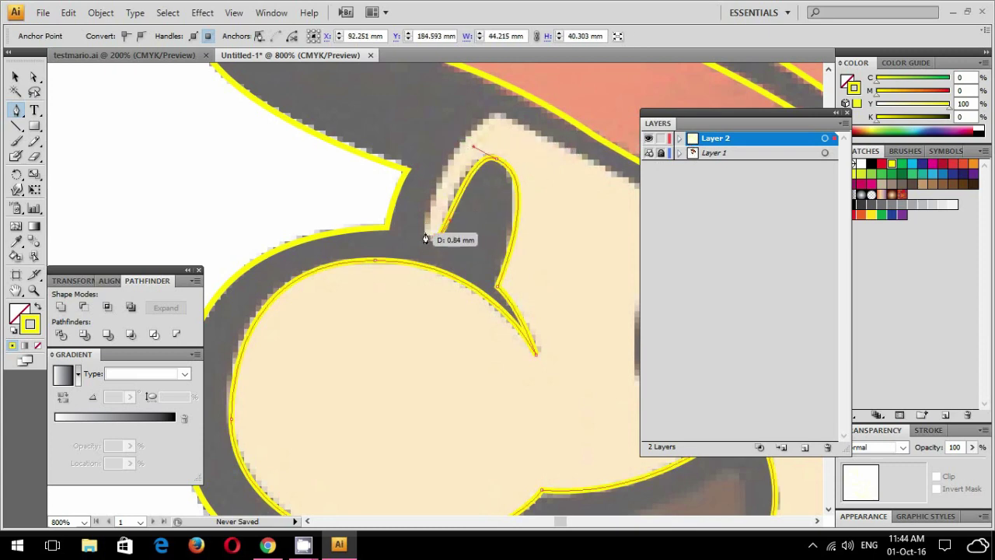
{"action": "left_click_drag", "start_coordinate": [462, 198], "coordinate": [366, 277]}
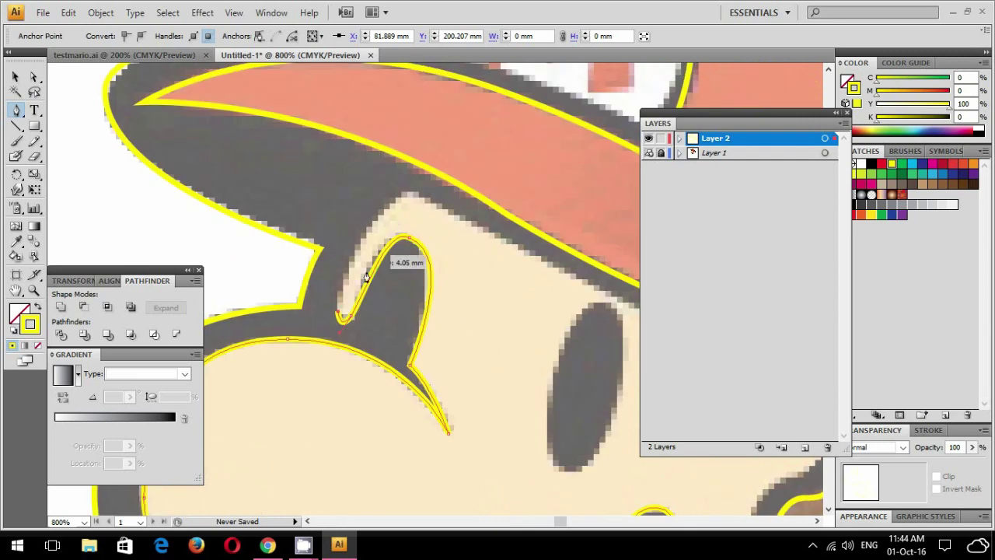
{"action": "left_click", "coordinate": [346, 319]}
{"action": "left_click_drag", "start_coordinate": [413, 191], "coordinate": [430, 186]}
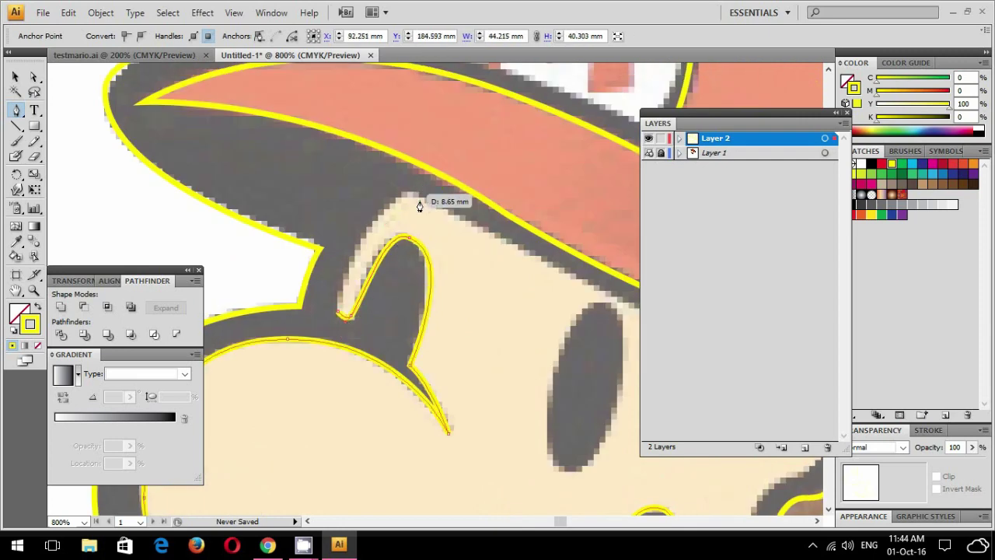
{"action": "left_click_drag", "start_coordinate": [486, 165], "coordinate": [422, 196]}
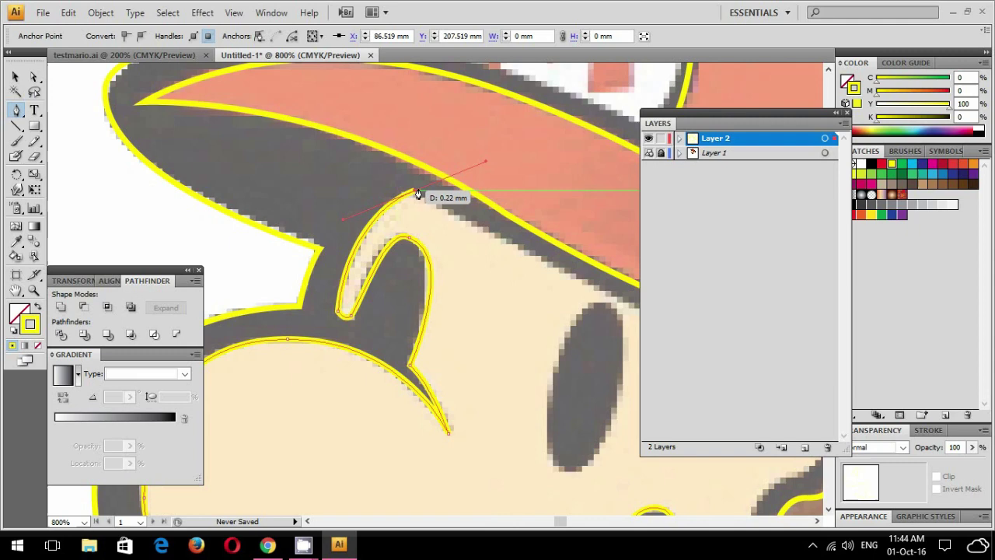
- Extend the outline along the underside of the cap brim
{"action": "scroll", "coordinate": [532, 275], "scroll_direction": "down", "scroll_amount": 2}
{"action": "scroll", "coordinate": [532, 276], "scroll_direction": "right", "scroll_amount": 5}
{"action": "left_click_drag", "start_coordinate": [531, 275], "coordinate": [673, 332]}
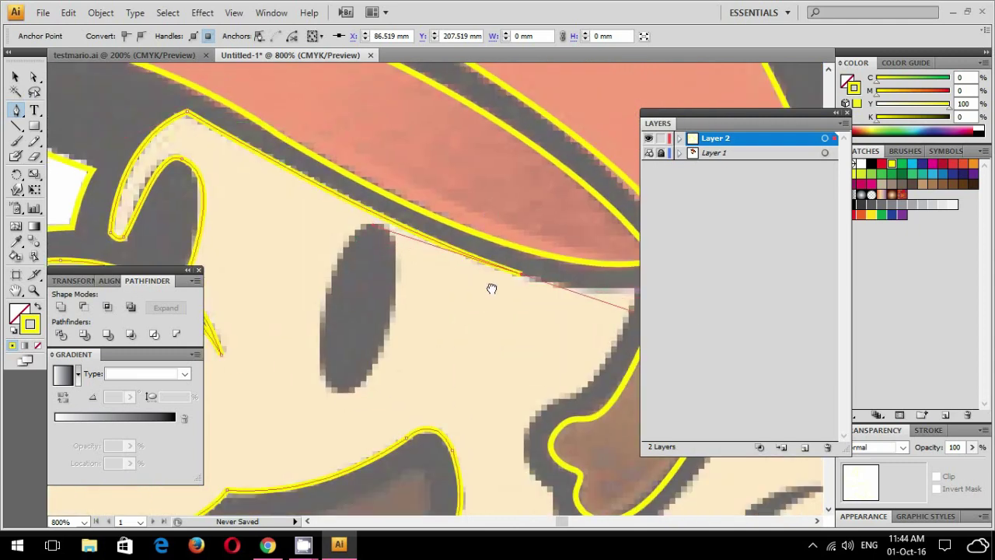
{"action": "scroll", "coordinate": [490, 296], "scroll_direction": "down", "scroll_amount": 2}
{"action": "scroll", "coordinate": [489, 296], "scroll_direction": "right", "scroll_amount": 4}
{"action": "mouse_move", "coordinate": [475, 236]}
{"action": "left_mouse_down"}
{"action": "mouse_move", "coordinate": [506, 276]}
{"action": "mouse_move", "coordinate": [332, 365]}
{"action": "left_mouse_up"}
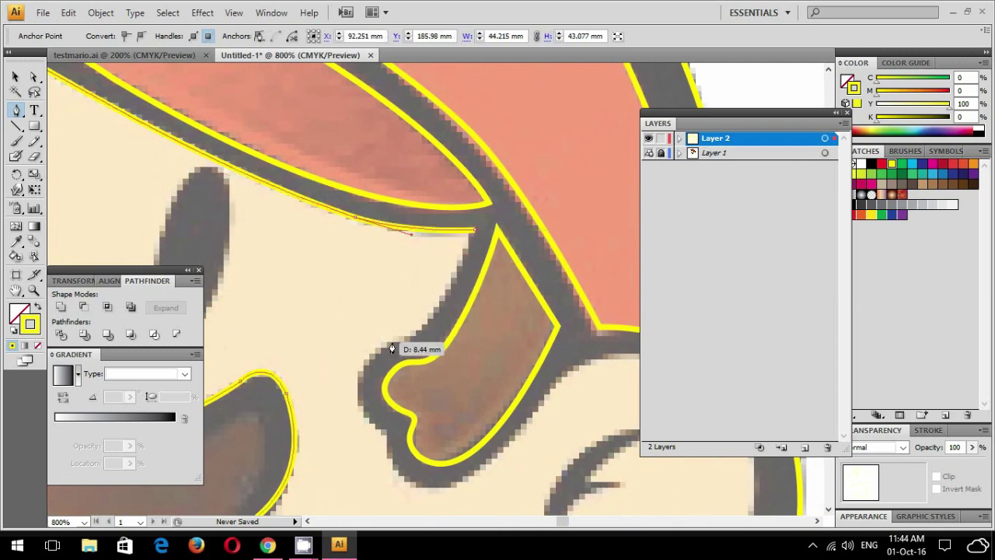
- Place curved anchors down the sideburn's edge and around its bottom
{"action": "scroll", "coordinate": [334, 350], "scroll_direction": "down", "scroll_amount": 3}
{"action": "scroll", "coordinate": [334, 350], "scroll_direction": "left", "scroll_amount": 1}
{"action": "left_click_drag", "start_coordinate": [381, 301], "coordinate": [382, 310]}
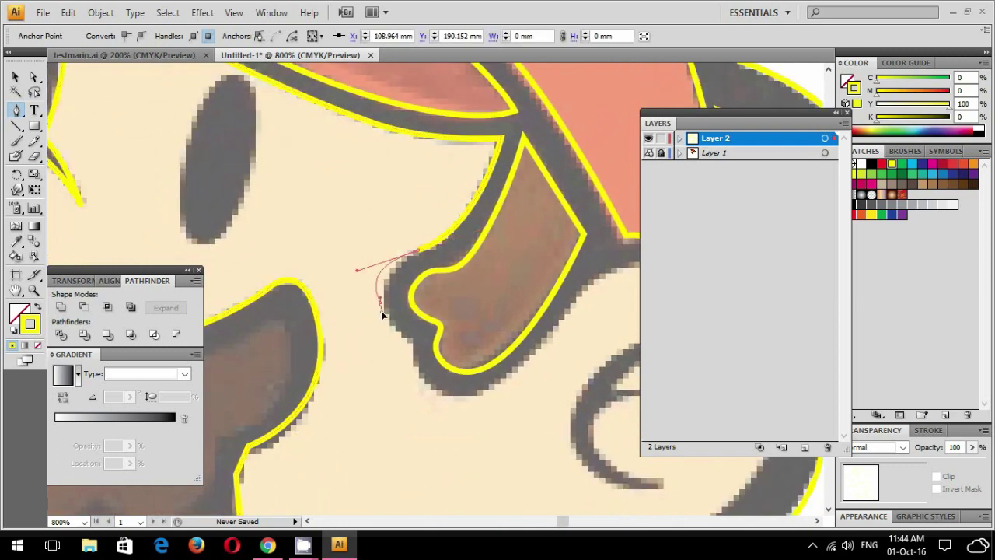
{"action": "left_click_drag", "start_coordinate": [358, 272], "coordinate": [382, 270]}
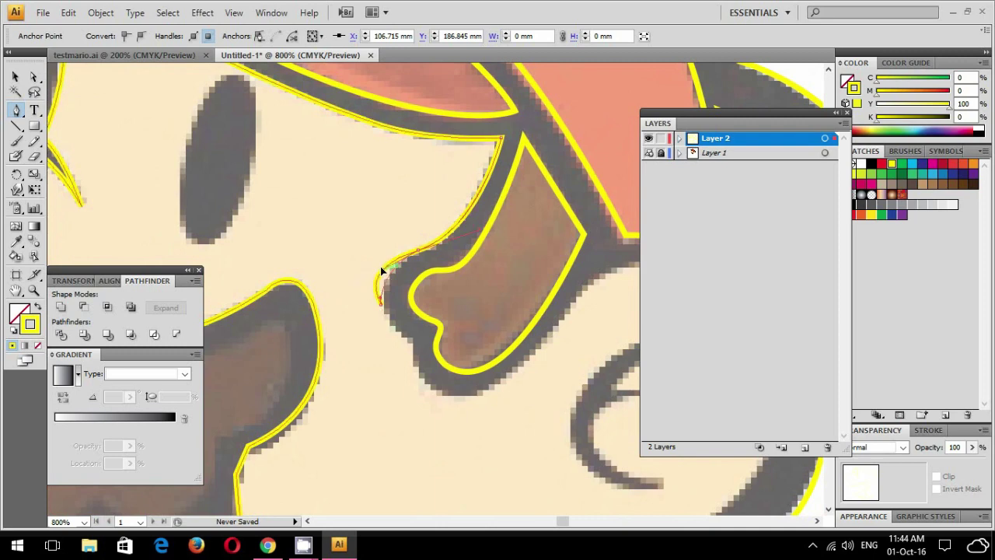
{"action": "left_click_drag", "start_coordinate": [423, 349], "coordinate": [418, 363]}
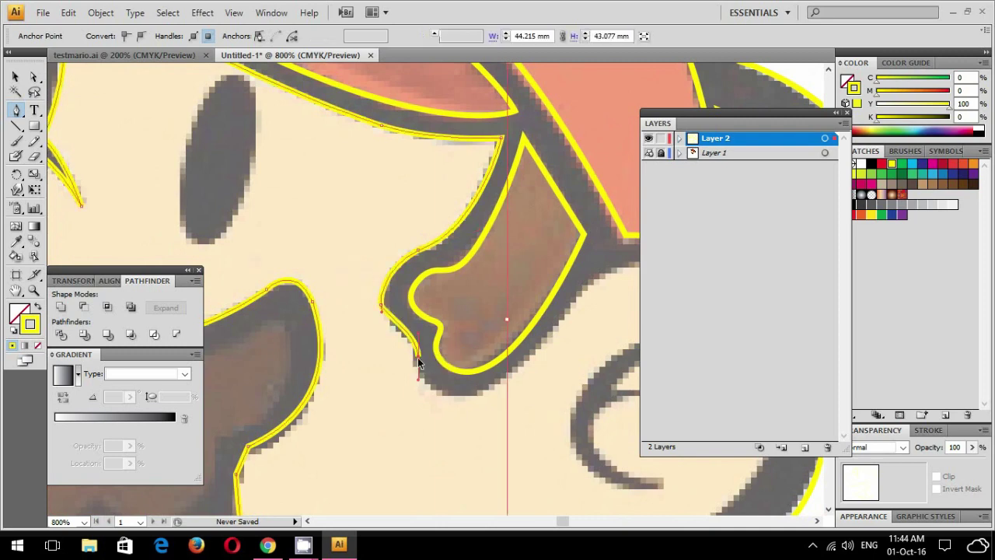
{"action": "mouse_move", "coordinate": [418, 363]}
{"action": "left_mouse_down"}
{"action": "mouse_move", "coordinate": [429, 356]}
{"action": "mouse_move", "coordinate": [403, 362]}
{"action": "left_mouse_up"}
{"action": "key", "text": "ctrl+="}
{"action": "left_click_drag", "start_coordinate": [406, 405], "coordinate": [409, 417]}
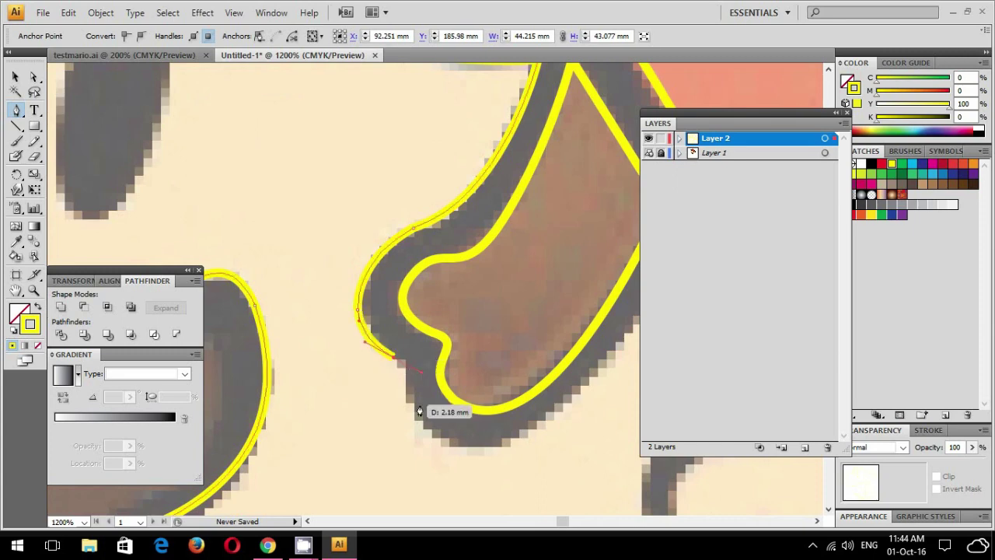
{"action": "mouse_move", "coordinate": [492, 444]}
{"action": "left_mouse_down"}
{"action": "mouse_move", "coordinate": [539, 434]}
{"action": "mouse_move", "coordinate": [487, 269]}
{"action": "left_mouse_up"}
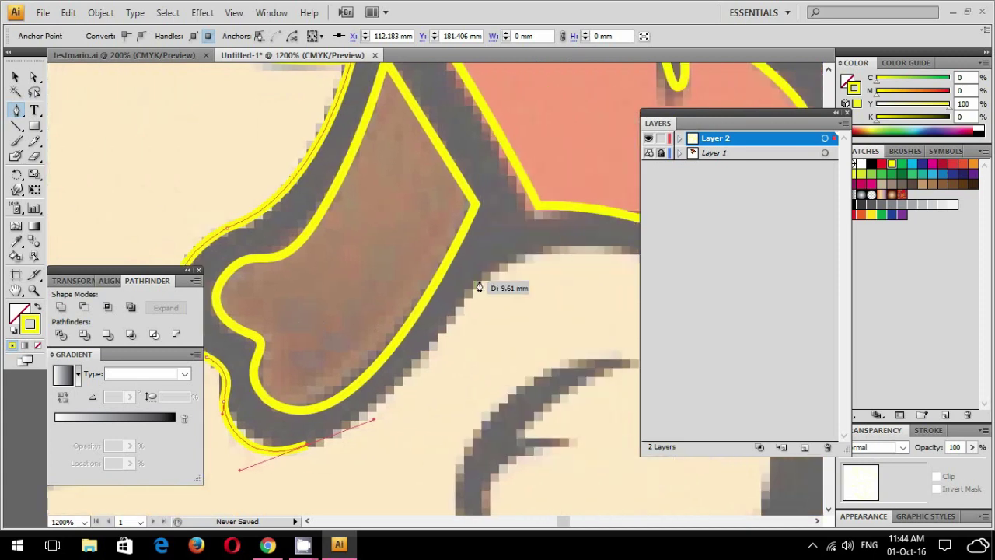
- Continue the outline over the top of the ear, adding a corner anchor
{"action": "left_click_drag", "start_coordinate": [591, 260], "coordinate": [420, 188]}
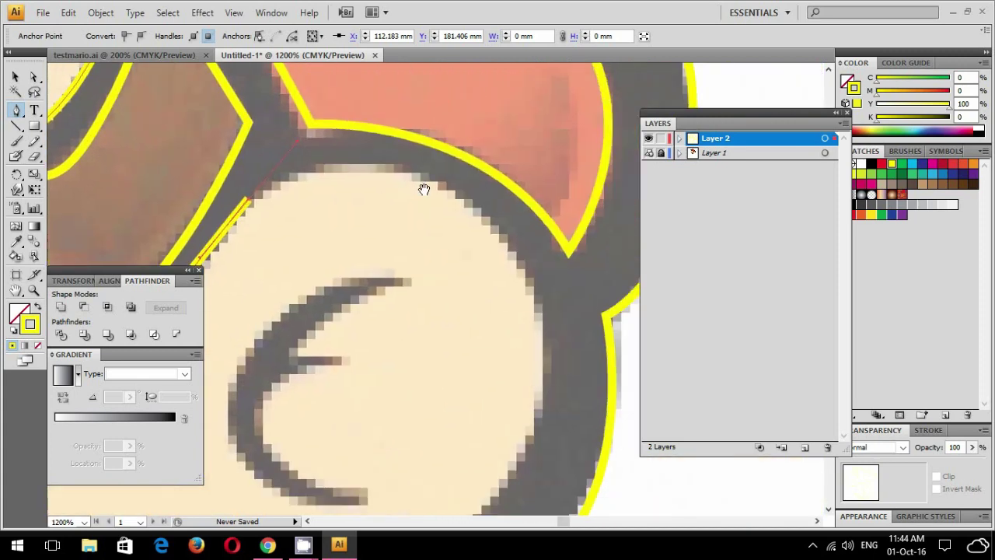
{"action": "left_click_drag", "start_coordinate": [498, 224], "coordinate": [475, 215]}
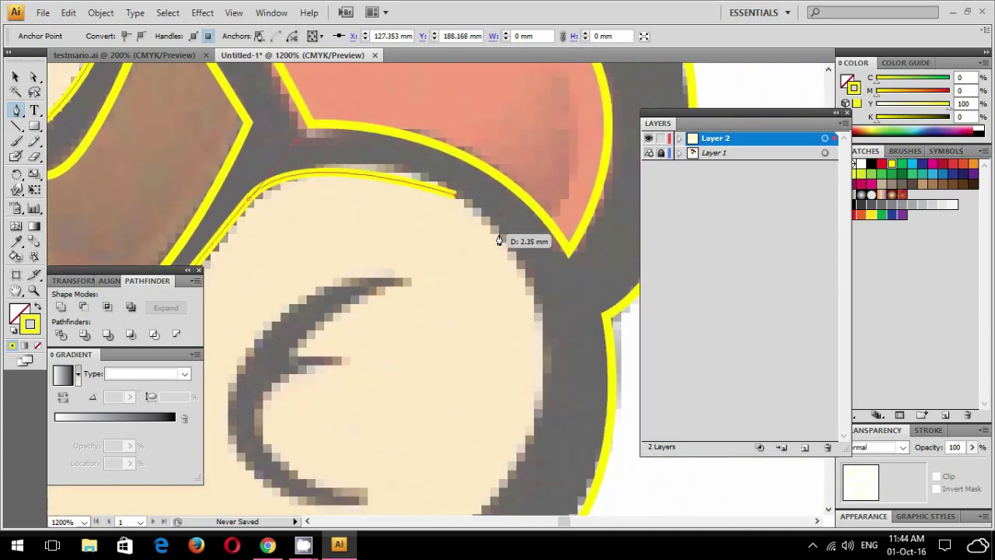
{"action": "left_click_drag", "start_coordinate": [475, 215], "coordinate": [456, 206]}
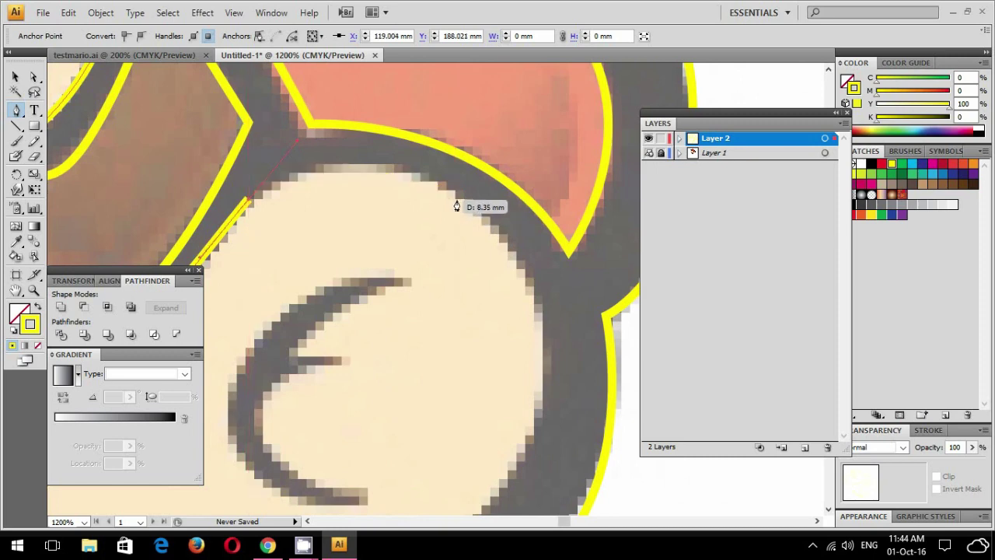
{"action": "left_click_drag", "start_coordinate": [492, 238], "coordinate": [521, 244]}
{"action": "scroll", "coordinate": [533, 205], "scroll_direction": "down", "scroll_amount": 3}
{"action": "left_click_drag", "start_coordinate": [506, 342], "coordinate": [514, 344]}
{"action": "left_click", "coordinate": [450, 387]}
{"action": "mouse_move", "coordinate": [448, 390]}
{"action": "left_mouse_down"}
{"action": "mouse_move", "coordinate": [378, 473]}
{"action": "mouse_move", "coordinate": [448, 304]}
{"action": "left_mouse_up"}
{"action": "scroll", "coordinate": [378, 473], "scroll_direction": "up", "scroll_amount": 5}
{"action": "scroll", "coordinate": [426, 296], "scroll_direction": "down", "scroll_amount": 2}
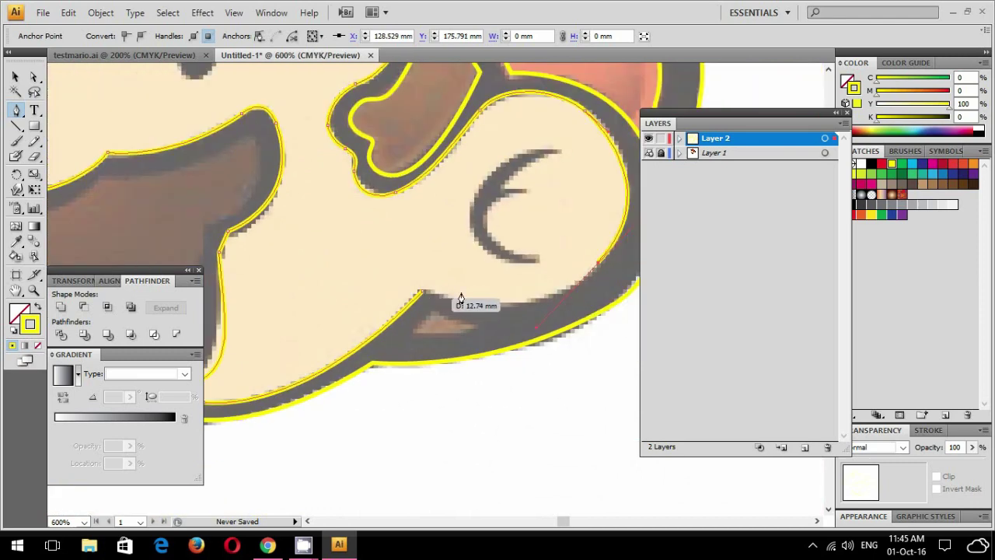
- Close the lower-face outline and begin a new path along the mustache's top edge
{"action": "left_click", "coordinate": [401, 336]}
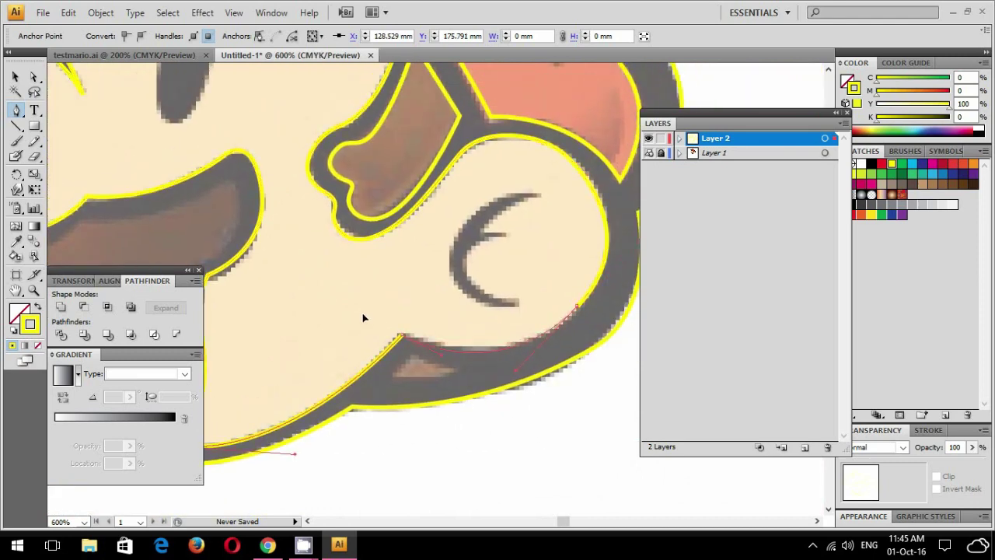
{"action": "mouse_move", "coordinate": [364, 310]}
{"action": "left_mouse_down"}
{"action": "mouse_move", "coordinate": [491, 282]}
{"action": "mouse_move", "coordinate": [528, 260]}
{"action": "left_mouse_up"}
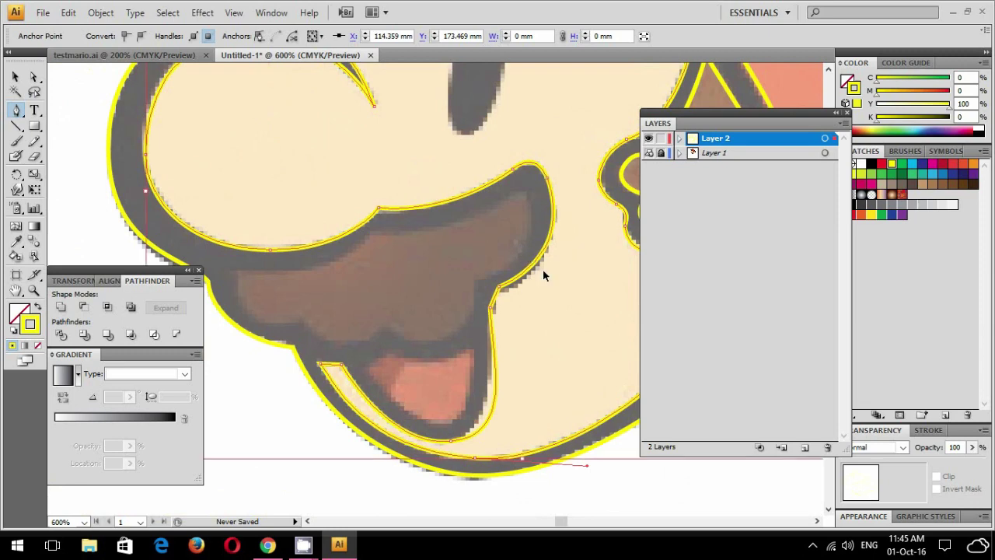
{"action": "key", "text": "ctrl+plus"}
{"action": "left_click", "coordinate": [495, 189]}
{"action": "mouse_move", "coordinate": [381, 214]}
{"action": "left_mouse_down"}
{"action": "mouse_move", "coordinate": [310, 220]}
{"action": "mouse_move", "coordinate": [349, 238]}
{"action": "mouse_move", "coordinate": [324, 212]}
{"action": "mouse_move", "coordinate": [314, 216]}
{"action": "left_mouse_up"}
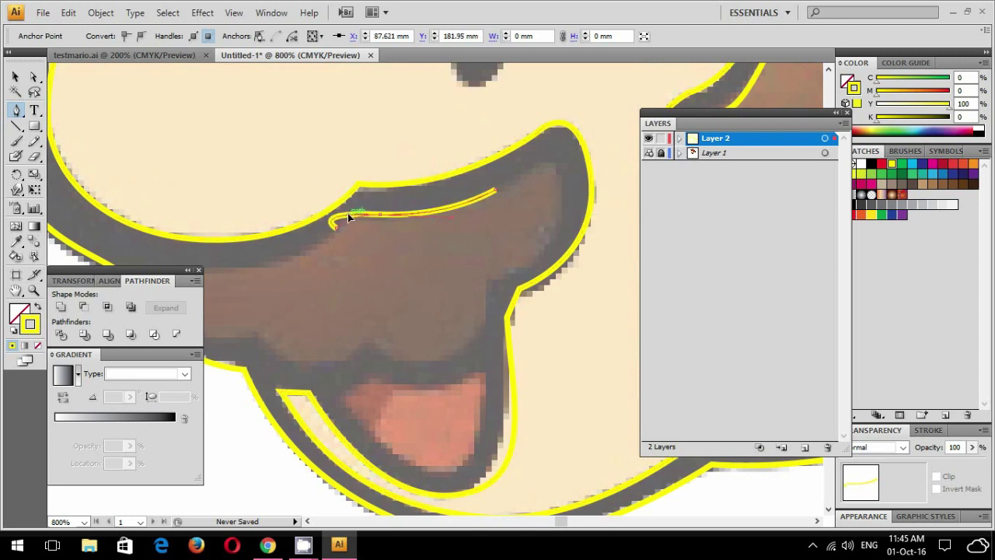
{"action": "key", "text": "ctrl+plus"}
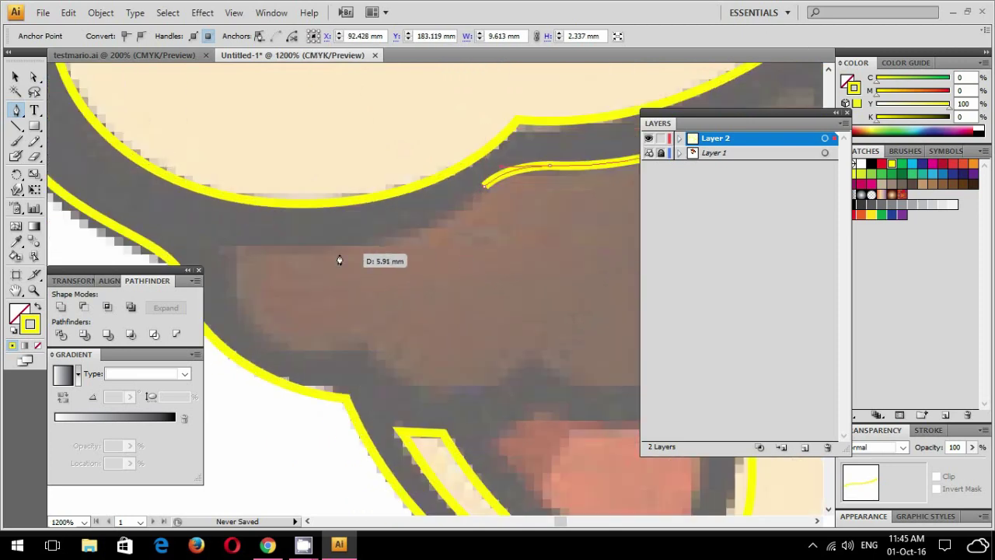
{"action": "left_click_drag", "start_coordinate": [268, 251], "coordinate": [133, 234]}
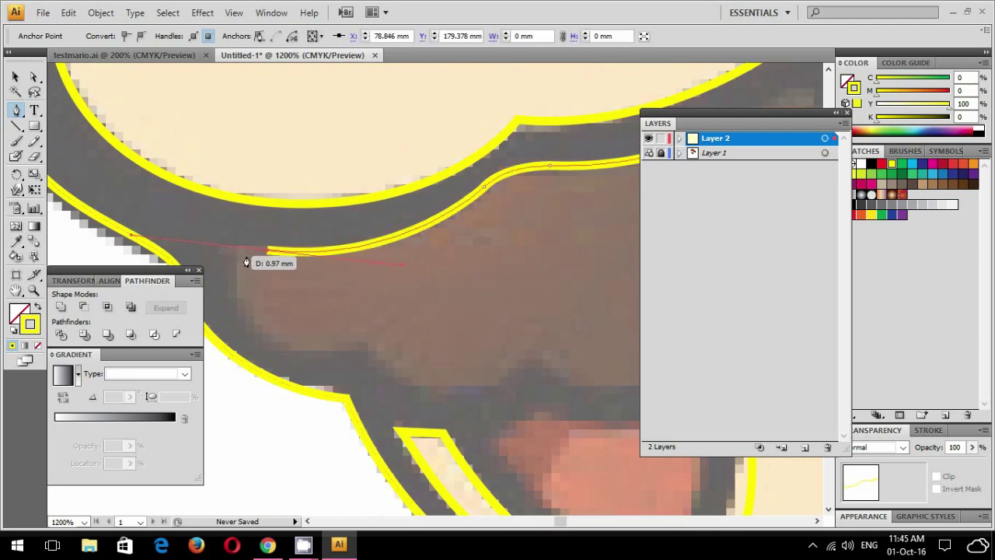
- Trace the mustache's left corner, scalloped lower edge and right edge to its tip
{"action": "left_click_drag", "start_coordinate": [231, 274], "coordinate": [236, 292]}
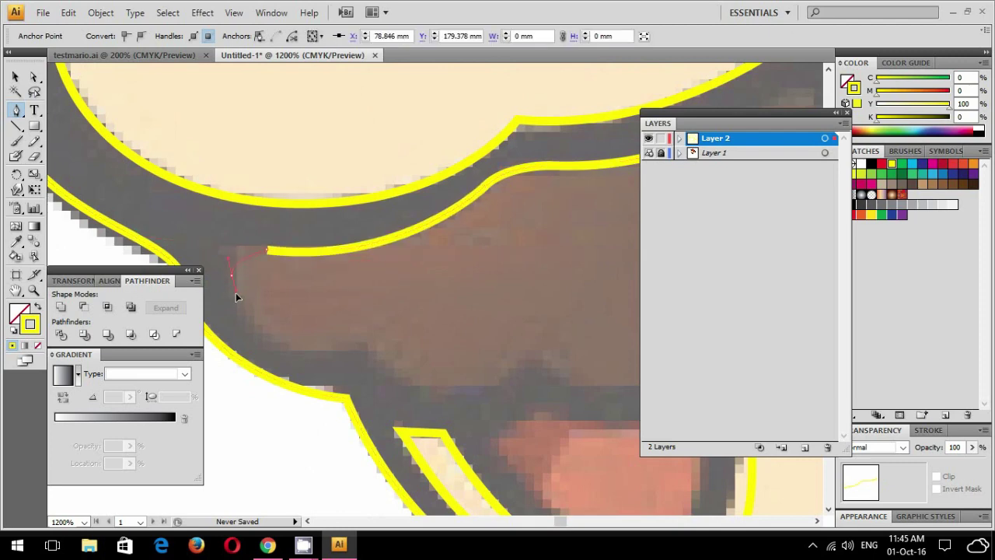
{"action": "mouse_move", "coordinate": [323, 341]}
{"action": "left_mouse_down"}
{"action": "mouse_move", "coordinate": [377, 341]}
{"action": "mouse_move", "coordinate": [401, 367]}
{"action": "left_mouse_up"}
{"action": "left_click_drag", "start_coordinate": [506, 364], "coordinate": [528, 346]}
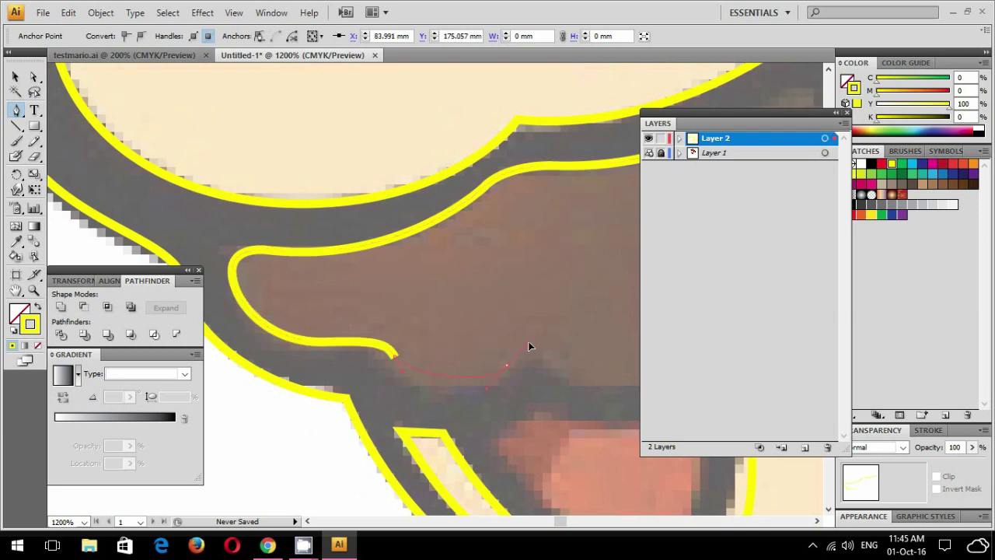
{"action": "left_click_drag", "start_coordinate": [460, 342], "coordinate": [345, 238]}
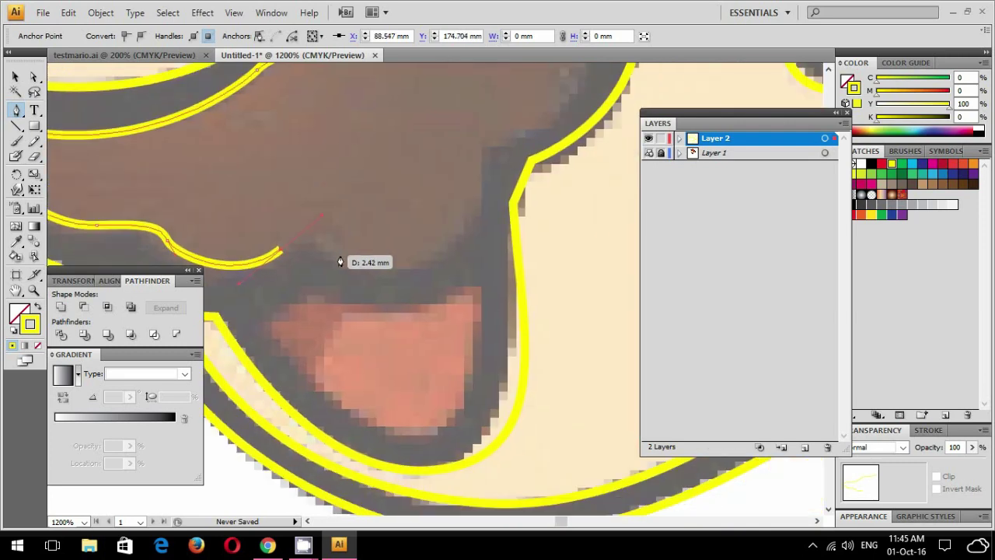
{"action": "left_click", "coordinate": [340, 255]}
{"action": "left_click_drag", "start_coordinate": [465, 218], "coordinate": [495, 154]}
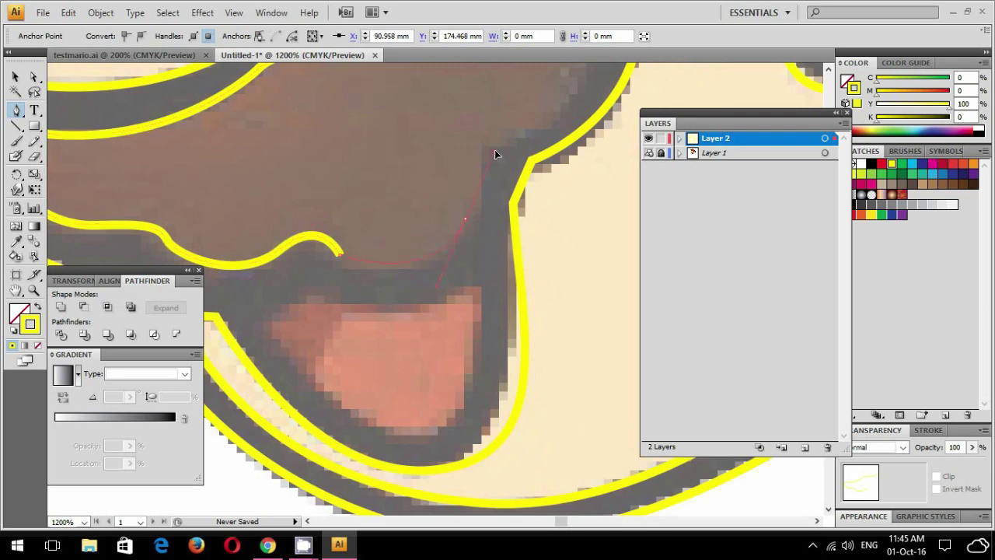
{"action": "left_click_drag", "start_coordinate": [534, 133], "coordinate": [455, 211]}
{"action": "mouse_move", "coordinate": [337, 338]}
{"action": "left_mouse_down"}
{"action": "mouse_move", "coordinate": [337, 364]}
{"action": "mouse_move", "coordinate": [385, 344]}
{"action": "left_mouse_up"}
{"action": "mouse_move", "coordinate": [413, 247]}
{"action": "left_mouse_down"}
{"action": "mouse_move", "coordinate": [412, 238]}
{"action": "mouse_move", "coordinate": [459, 227]}
{"action": "left_mouse_up"}
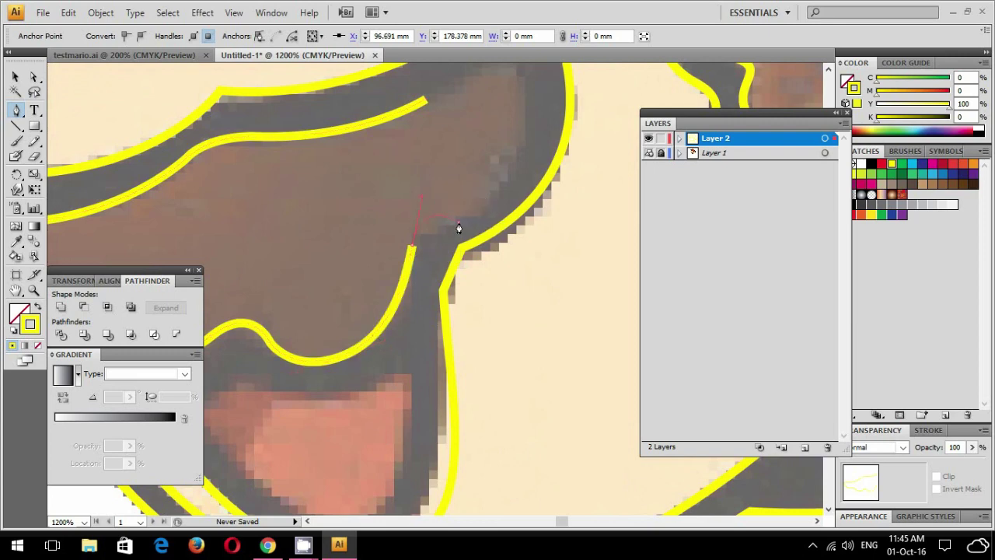
{"action": "left_click_drag", "start_coordinate": [528, 168], "coordinate": [528, 254]}
- Trace and close the inner sideburn outline beside the ear
{"action": "left_click", "coordinate": [519, 241], "text": "ctrl"}
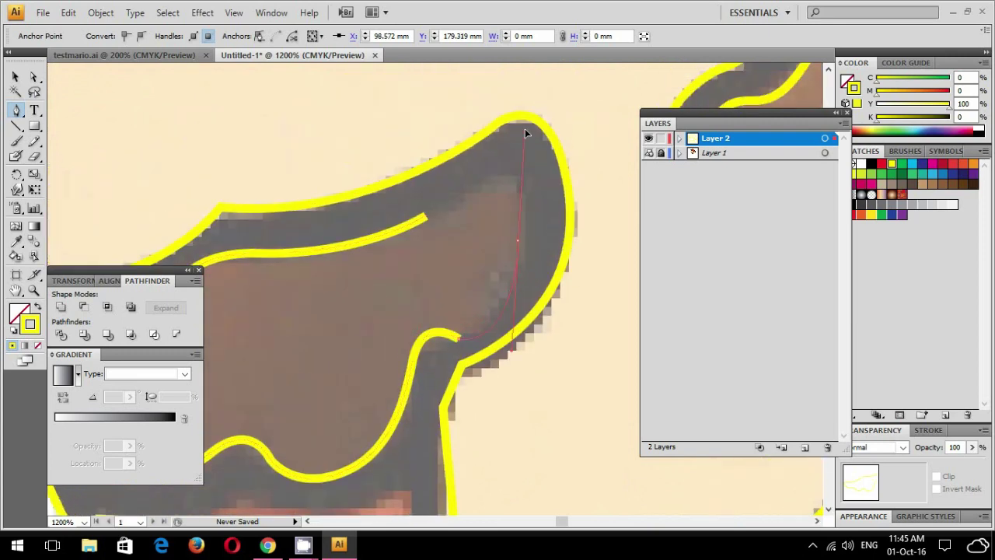
{"action": "left_click_drag", "start_coordinate": [526, 123], "coordinate": [526, 123]}
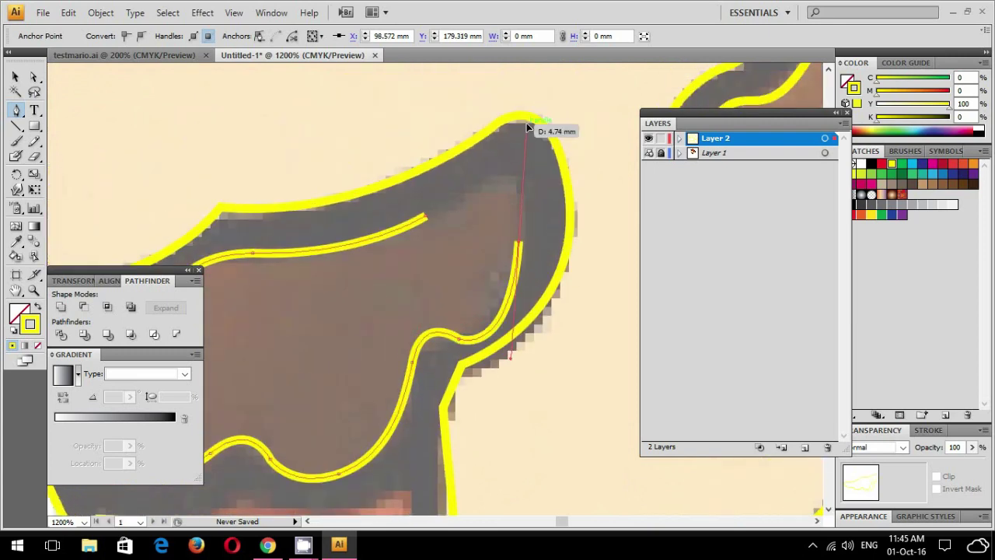
{"action": "left_click", "coordinate": [426, 221]}
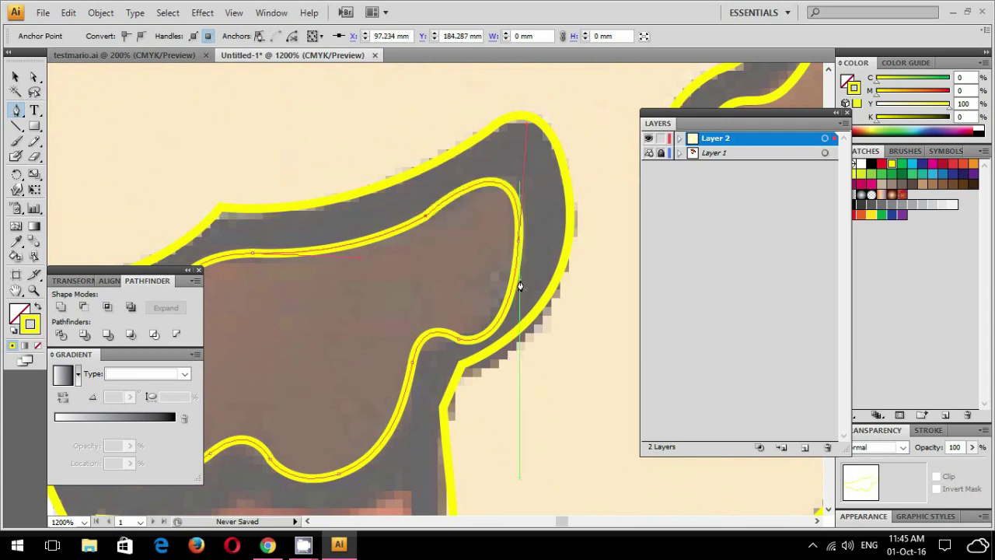
{"action": "left_click", "coordinate": [526, 137], "text": "ctrl"}
{"action": "key", "text": "ctrl+minus"}
{"action": "key", "text": "ctrl+minus"}
{"action": "key", "text": "ctrl+minus"}
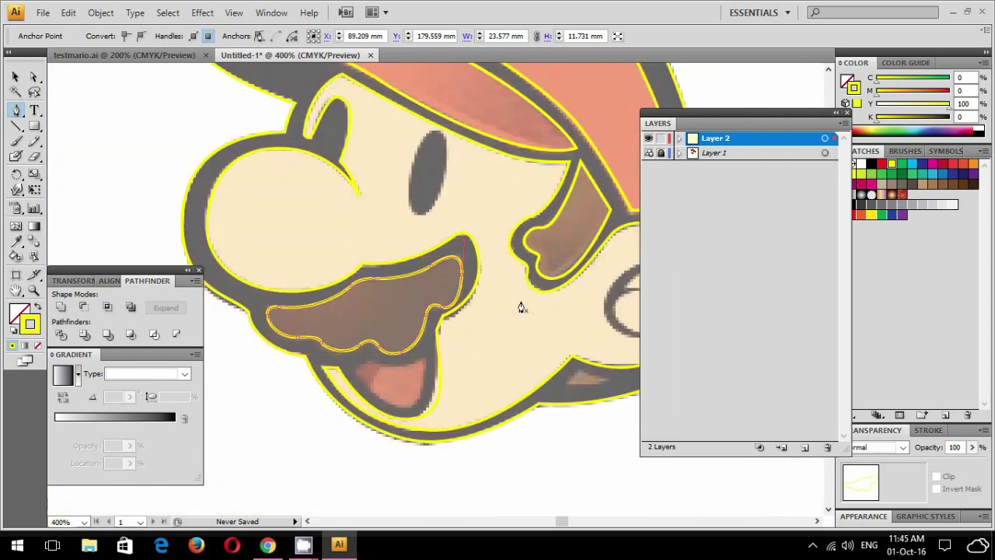
- Trace a closed outline around the red tongue
{"action": "left_click_drag", "start_coordinate": [525, 311], "coordinate": [528, 246]}
{"action": "key", "text": "ctrl+plus"}
{"action": "key", "text": "ctrl+plus"}
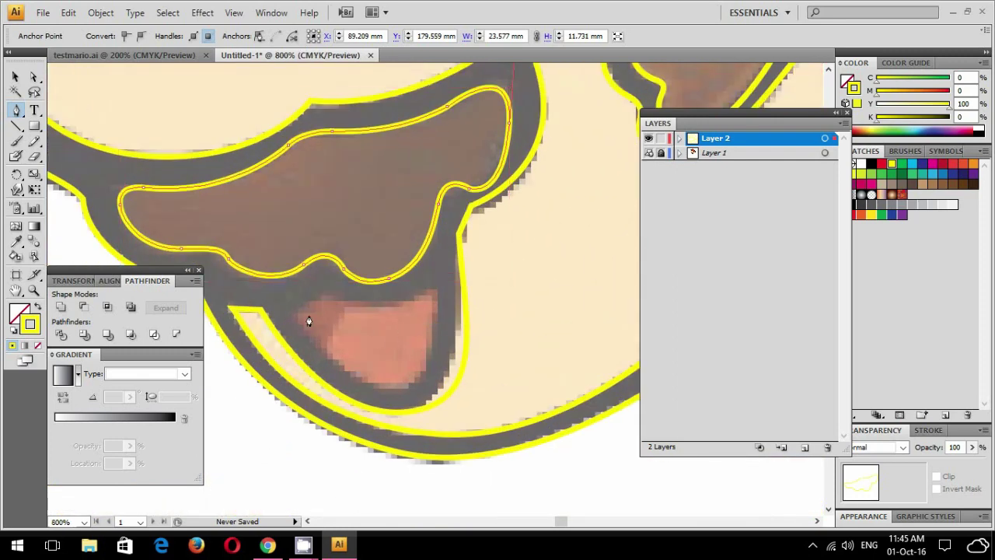
{"action": "left_click_drag", "start_coordinate": [321, 301], "coordinate": [430, 297]}
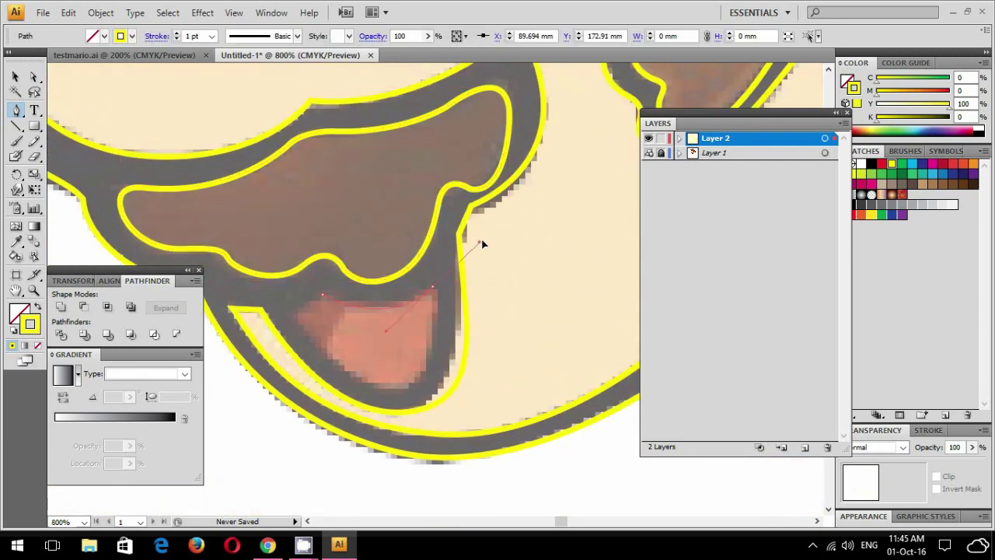
{"action": "left_click_drag", "start_coordinate": [476, 246], "coordinate": [475, 245]}
{"action": "left_click_drag", "start_coordinate": [433, 292], "coordinate": [383, 388]}
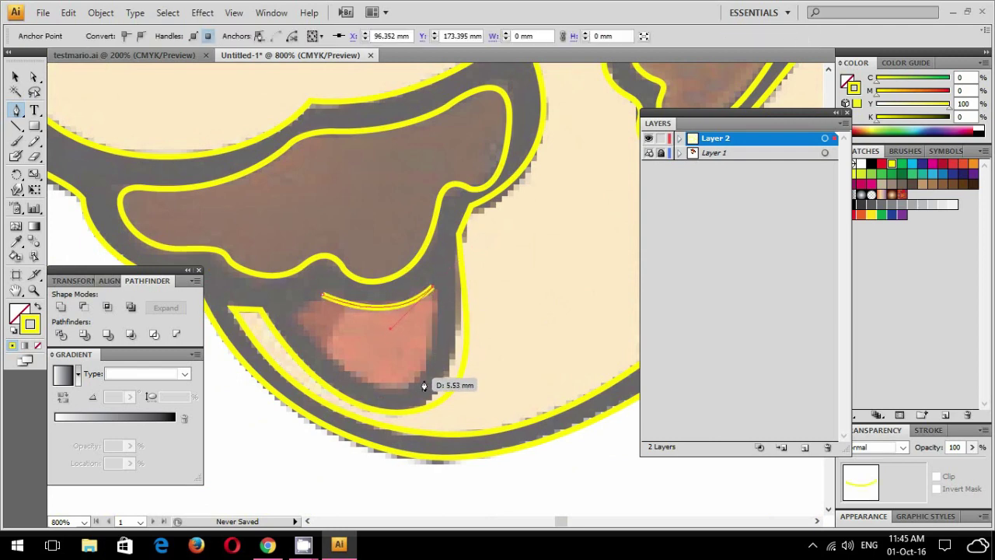
{"action": "mouse_move", "coordinate": [326, 381]}
{"action": "left_mouse_down"}
{"action": "mouse_move", "coordinate": [289, 324]}
{"action": "mouse_move", "coordinate": [322, 296]}
{"action": "left_mouse_up"}
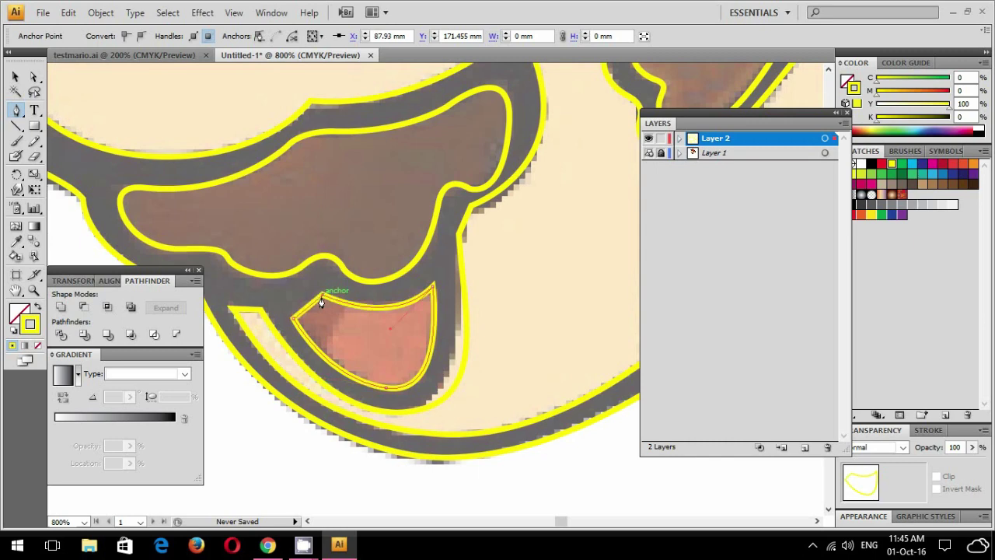
{"action": "scroll", "coordinate": [487, 291], "scroll_direction": "down", "scroll_amount": 1}
{"action": "scroll", "coordinate": [487, 291], "scroll_direction": "left", "scroll_amount": 2}
- Draw a magenta dividing line across the tongue and deselect it
{"action": "left_click", "coordinate": [418, 268]}
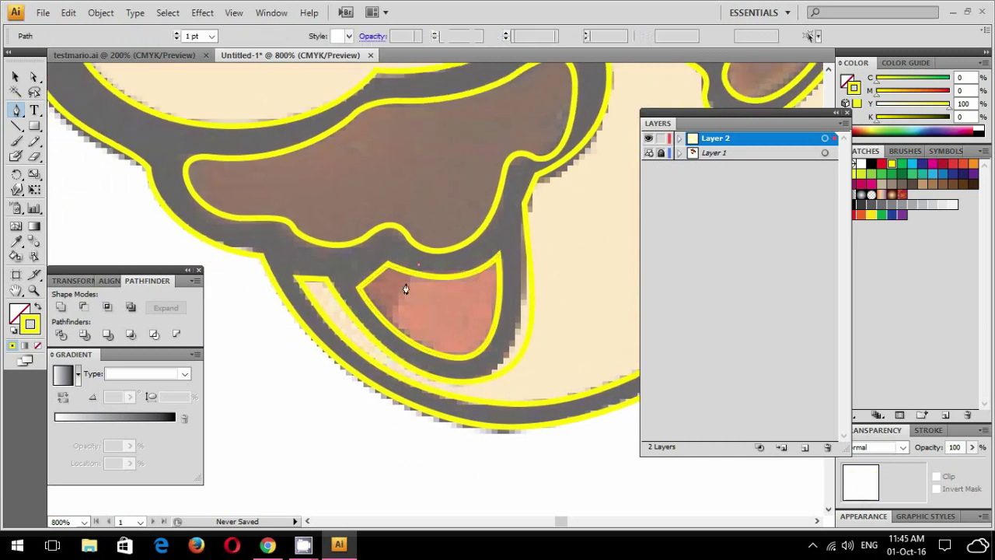
{"action": "left_click_drag", "start_coordinate": [381, 325], "coordinate": [408, 331]}
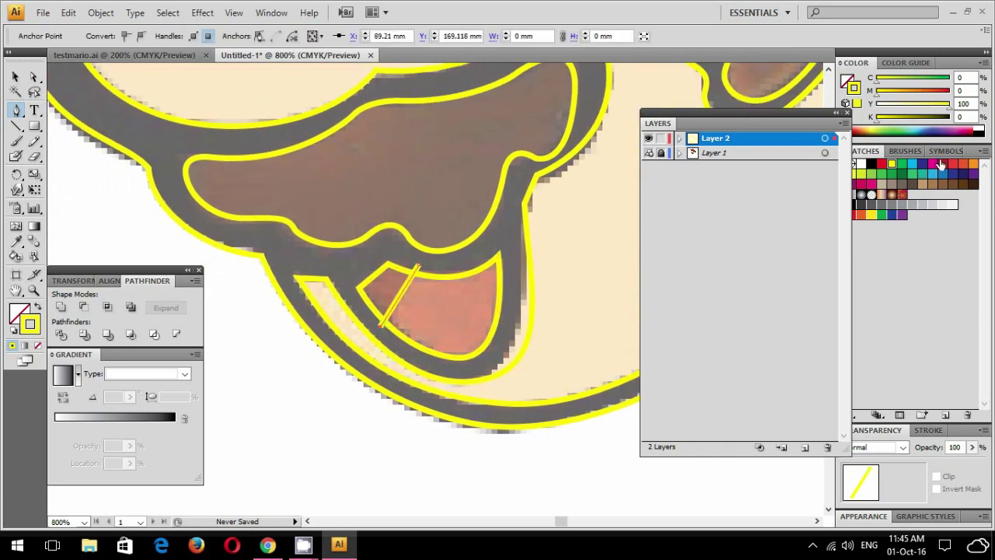
{"action": "left_click", "coordinate": [932, 163]}
{"action": "left_click", "coordinate": [15, 76]}
{"action": "left_click", "coordinate": [374, 296]}
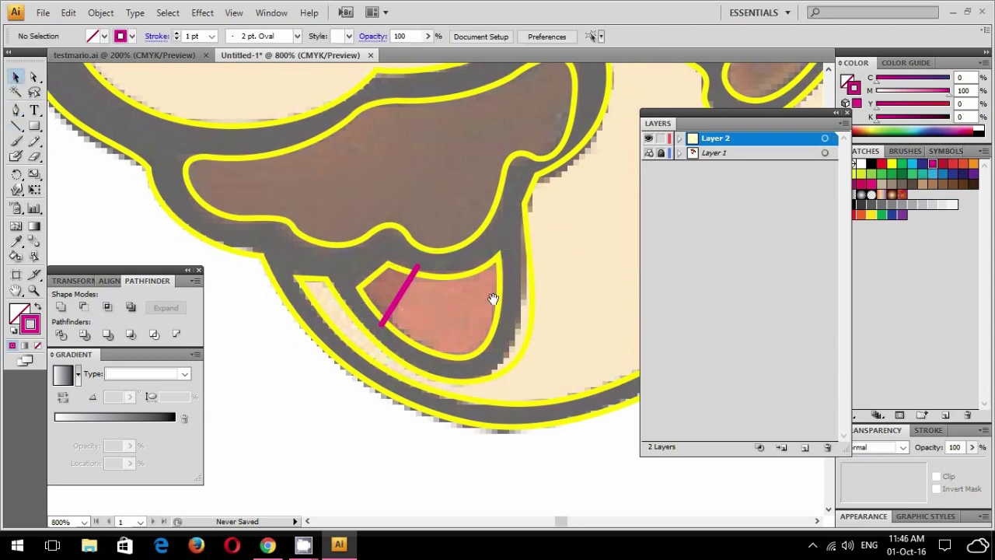
{"action": "left_click_drag", "start_coordinate": [481, 320], "coordinate": [366, 210]}
{"action": "left_click_drag", "start_coordinate": [444, 167], "coordinate": [533, 210]}
- Trace a closed yellow-stroked triangle over the brown patch below the chin
{"action": "left_click", "coordinate": [15, 110]}
{"action": "left_click", "coordinate": [895, 165]}
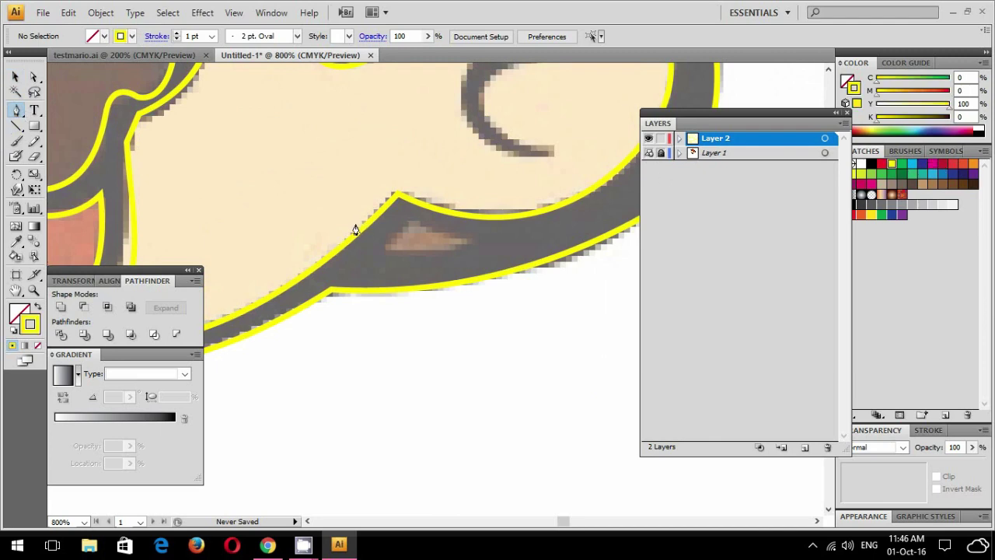
{"action": "left_click", "coordinate": [381, 251]}
{"action": "left_click", "coordinate": [414, 222]}
{"action": "left_click", "coordinate": [476, 244]}
{"action": "left_click", "coordinate": [381, 250]}
{"action": "mouse_move", "coordinate": [333, 229]}
{"action": "left_mouse_down"}
{"action": "mouse_move", "coordinate": [708, 228]}
{"action": "mouse_move", "coordinate": [474, 240]}
{"action": "mouse_move", "coordinate": [345, 334]}
{"action": "mouse_move", "coordinate": [329, 253]}
{"action": "left_mouse_up"}
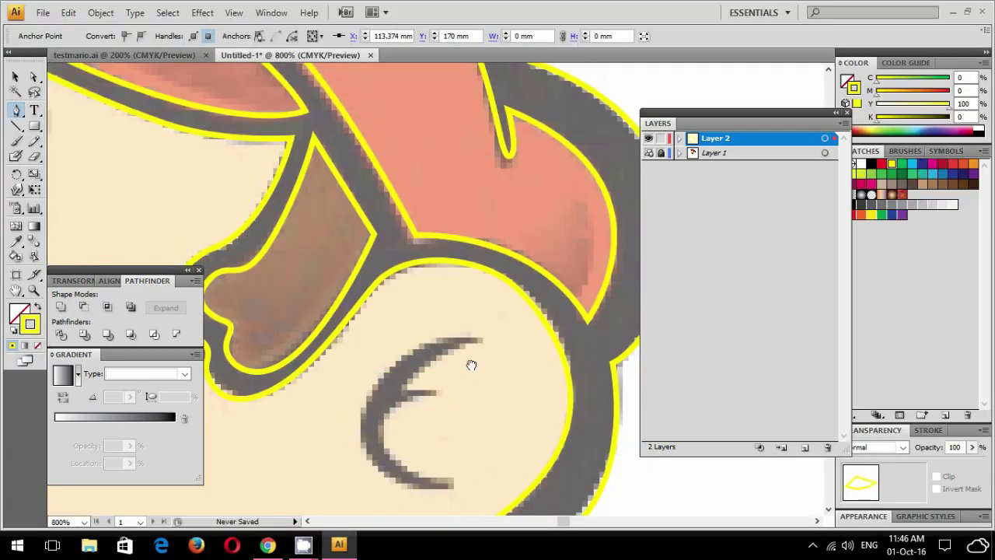
- Trace the ear swirl's lower, inner and upper strokes with curved yellow Pen anchors
{"action": "key", "text": "ctrl+plus"}
{"action": "left_click_drag", "start_coordinate": [521, 409], "coordinate": [499, 335]}
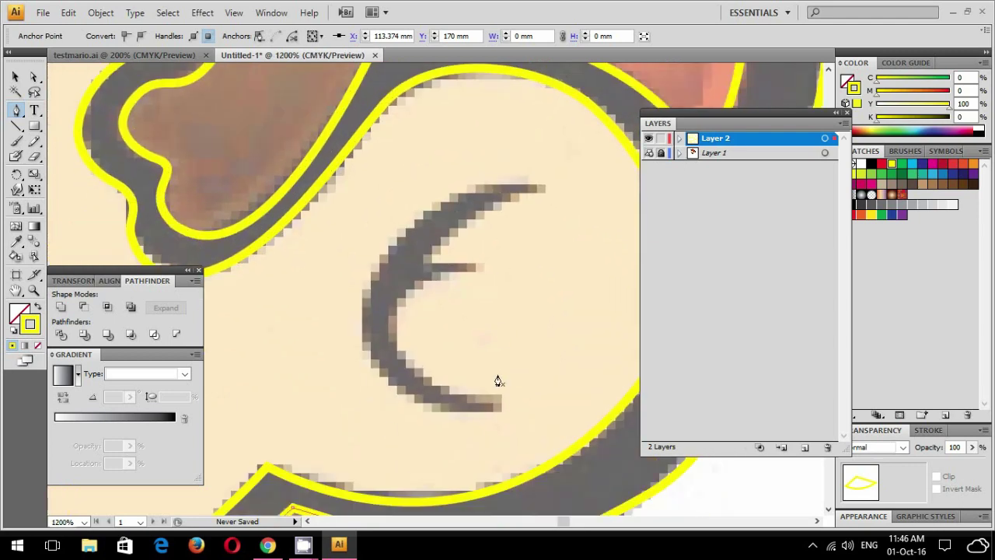
{"action": "left_click_drag", "start_coordinate": [394, 314], "coordinate": [424, 237]}
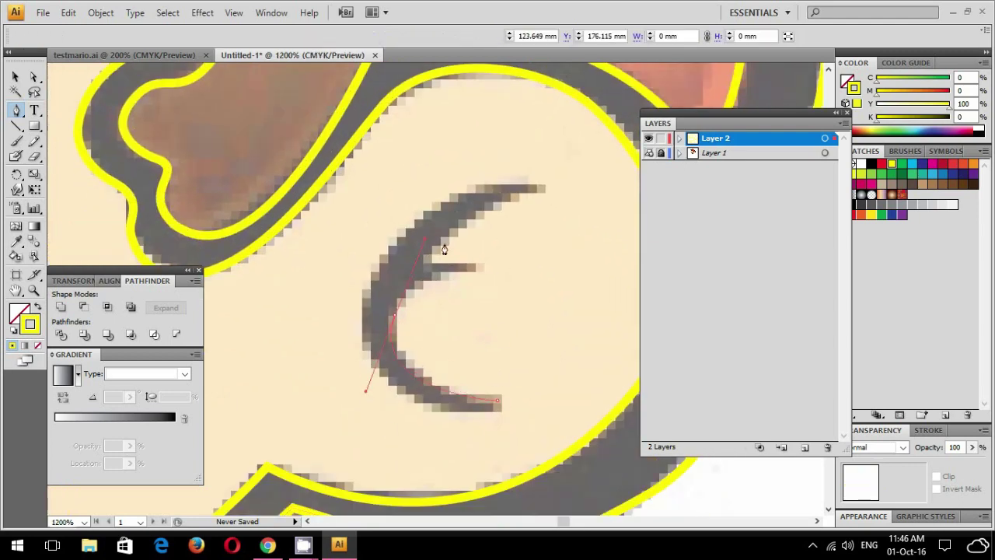
{"action": "left_click_drag", "start_coordinate": [486, 269], "coordinate": [369, 266]}
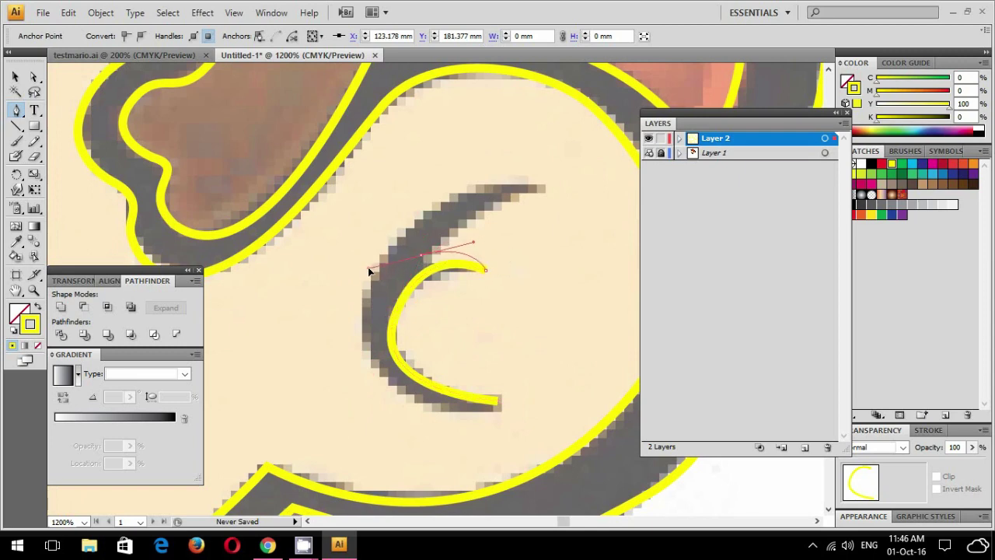
{"action": "left_click_drag", "start_coordinate": [549, 191], "coordinate": [597, 195]}
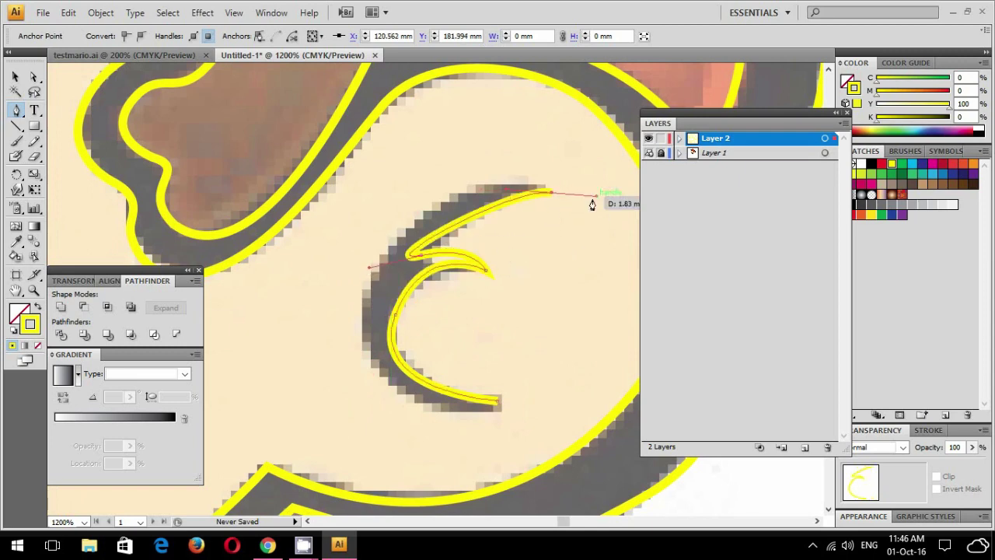
{"action": "left_click", "coordinate": [372, 267]}
{"action": "left_click", "coordinate": [493, 309]}
{"action": "left_click_drag", "start_coordinate": [429, 236], "coordinate": [450, 218]}
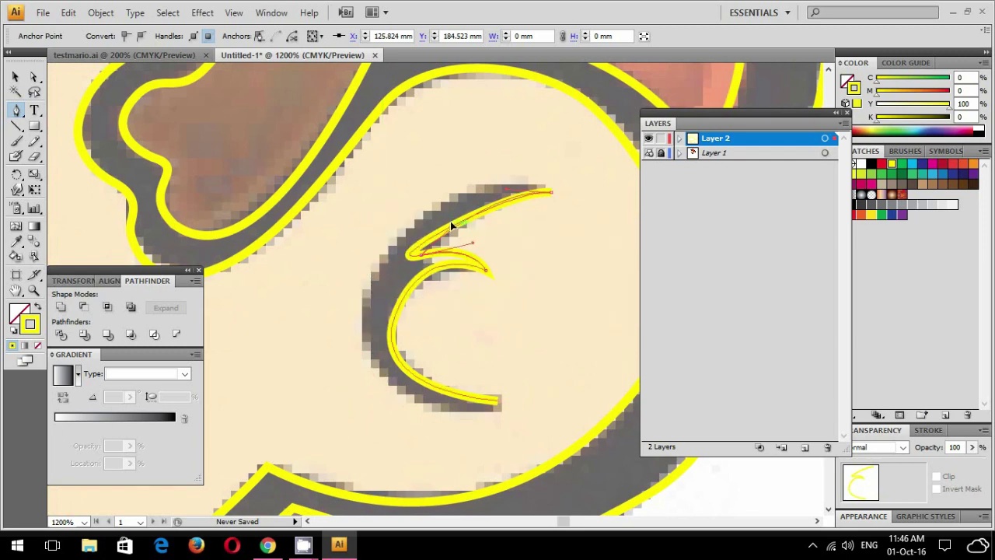
- Add the swirl's outer edge and close the crescent path at its lower tip
{"action": "key", "text": "p"}
{"action": "left_click", "coordinate": [551, 193]}
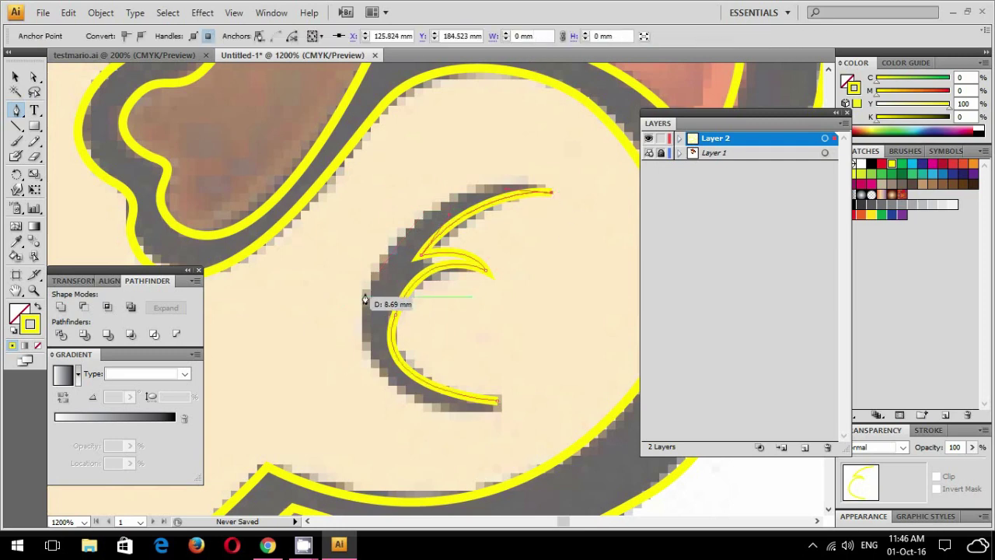
{"action": "left_click_drag", "start_coordinate": [375, 273], "coordinate": [294, 397]}
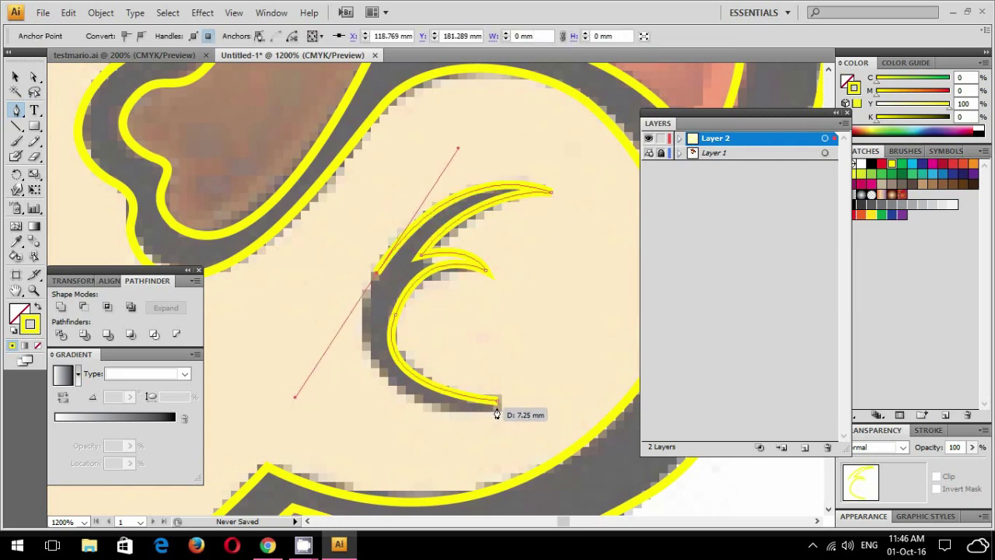
{"action": "left_click_drag", "start_coordinate": [431, 413], "coordinate": [572, 402]}
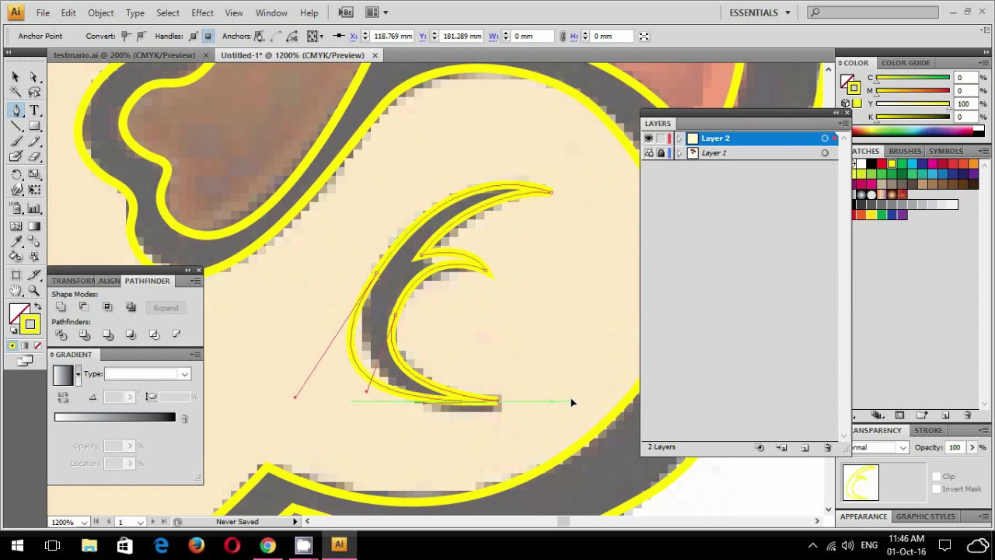
{"action": "key", "text": "ctrl+minus"}
{"action": "key", "text": "ctrl+minus"}
{"action": "key", "text": "ctrl+minus"}
{"action": "key", "text": "ctrl+minus"}
{"action": "scroll", "coordinate": [393, 259], "scroll_direction": "up", "scroll_amount": 3}
{"action": "scroll", "coordinate": [404, 295], "scroll_direction": "left", "scroll_amount": 3}
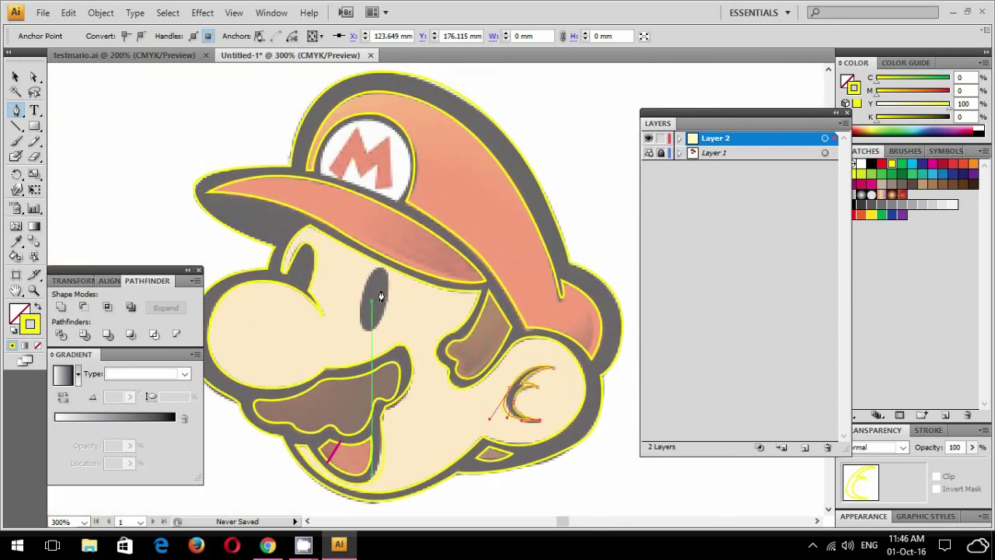
- Draw a yellow ellipse over Mario's eye and rotate it to match the eye's tilt
{"action": "key", "text": "ctrl+plus"}
{"action": "key", "text": "ctrl+plus"}
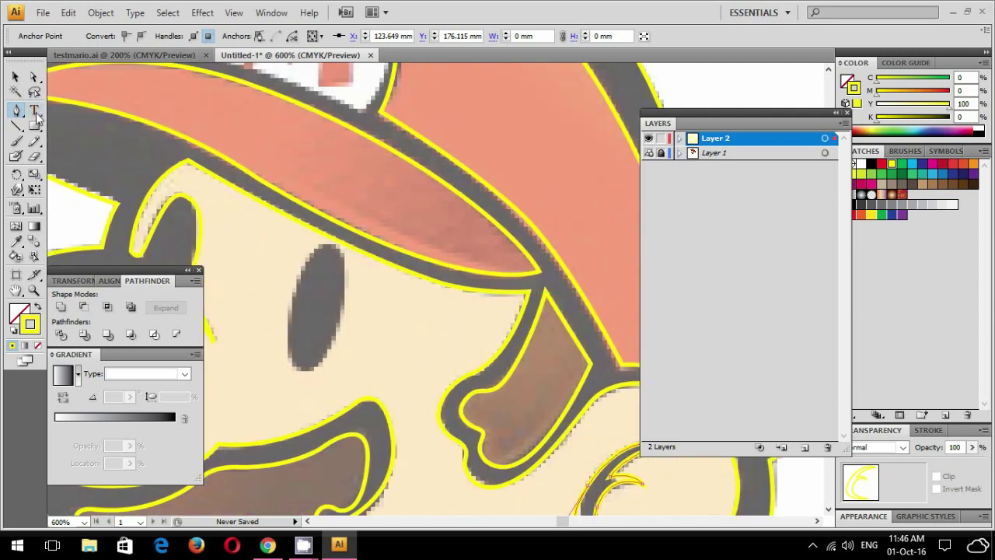
{"action": "left_click_drag", "start_coordinate": [37, 126], "coordinate": [77, 162]}
{"action": "left_click_drag", "start_coordinate": [289, 245], "coordinate": [340, 367]}
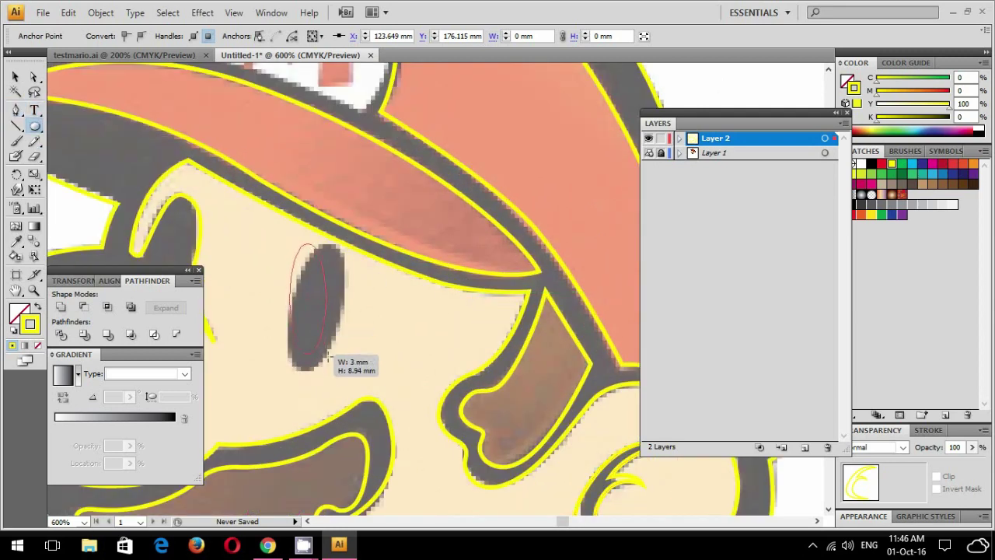
{"action": "left_click", "coordinate": [15, 79]}
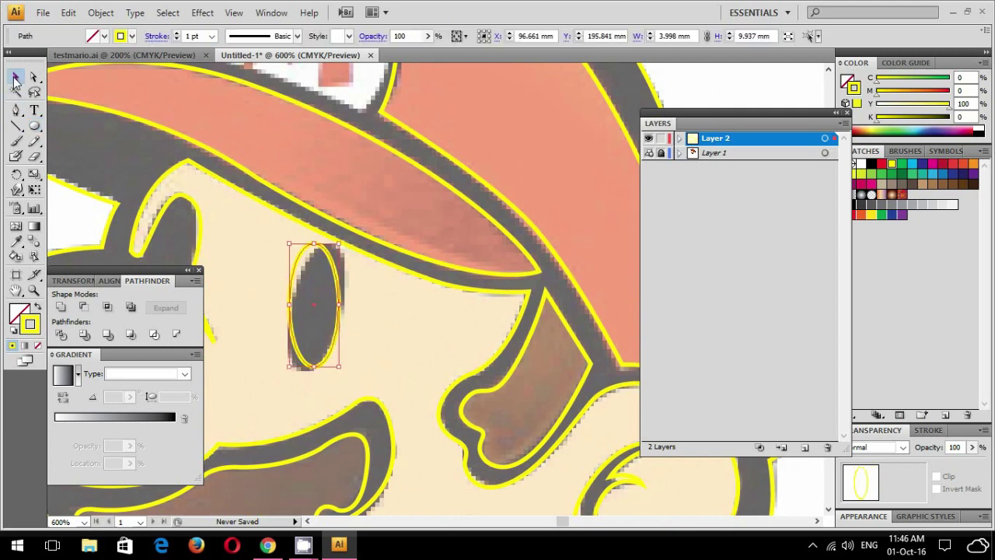
{"action": "left_click_drag", "start_coordinate": [343, 237], "coordinate": [361, 247]}
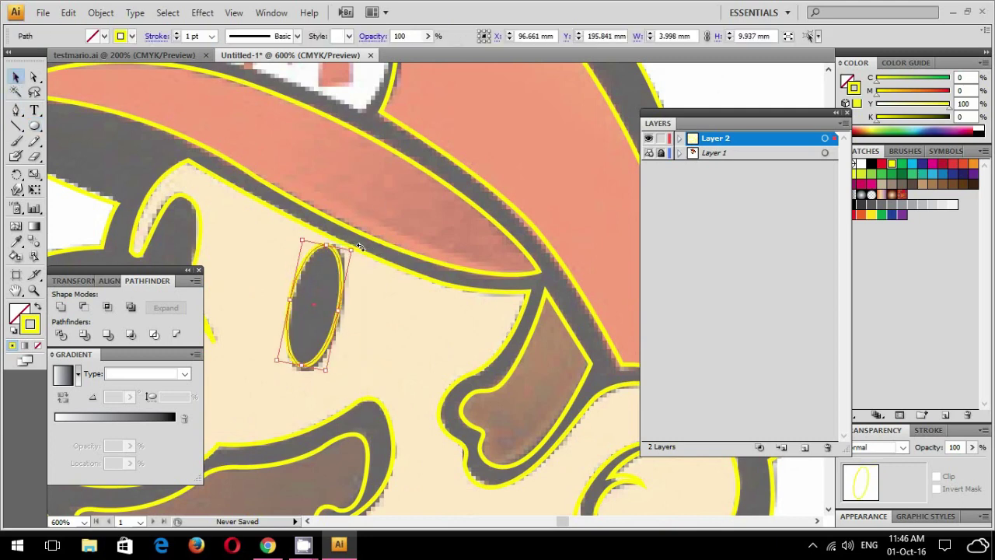
{"action": "left_click", "coordinate": [416, 309]}
{"action": "key", "text": "ctrl+minus"}
{"action": "key", "text": "ctrl+minus"}
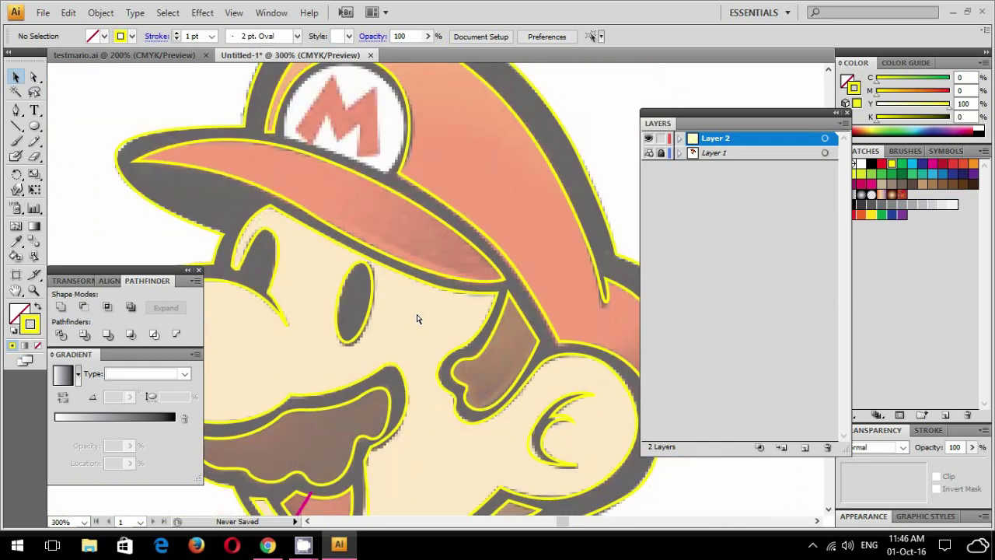
{"action": "key", "text": "ctrl+minus"}
{"action": "left_click_drag", "start_coordinate": [557, 196], "coordinate": [494, 178]}
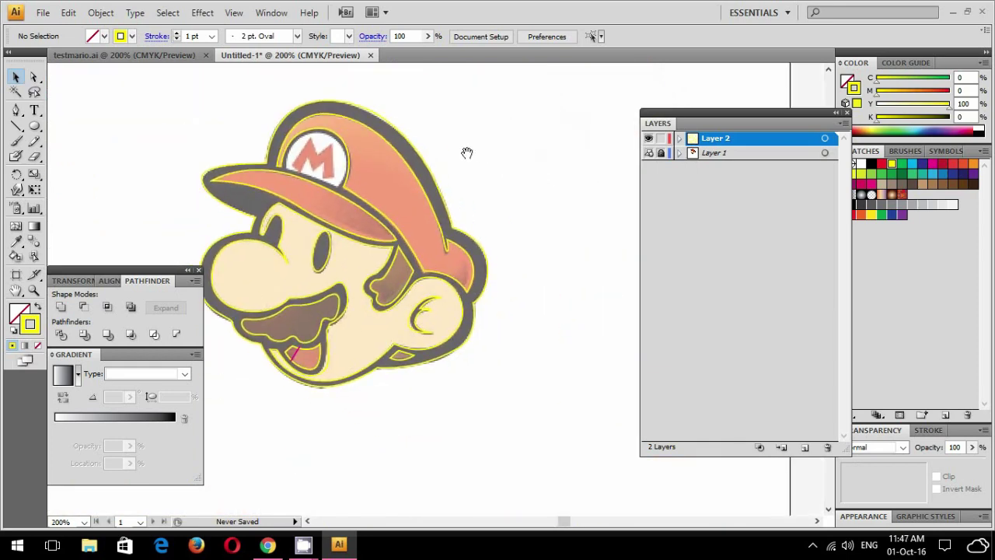
- Move all the yellow traced paths to the right of the template and set the Layers panel aside
{"action": "left_click_drag", "start_coordinate": [195, 121], "coordinate": [563, 421]}
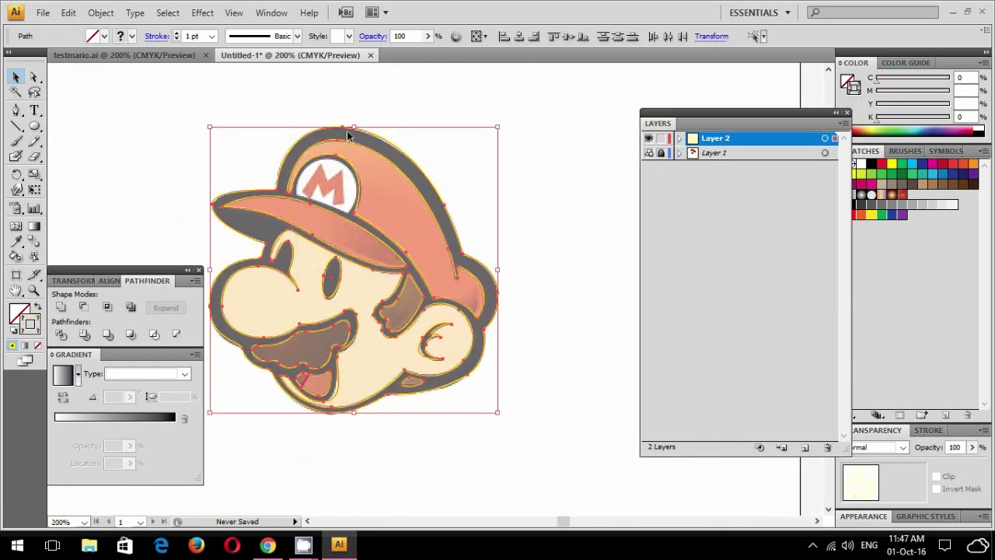
{"action": "left_click_drag", "start_coordinate": [166, 117], "coordinate": [587, 407]}
{"action": "mouse_move", "coordinate": [438, 184]}
{"action": "left_mouse_down"}
{"action": "mouse_move", "coordinate": [634, 206]}
{"action": "mouse_move", "coordinate": [518, 152]}
{"action": "left_mouse_up"}
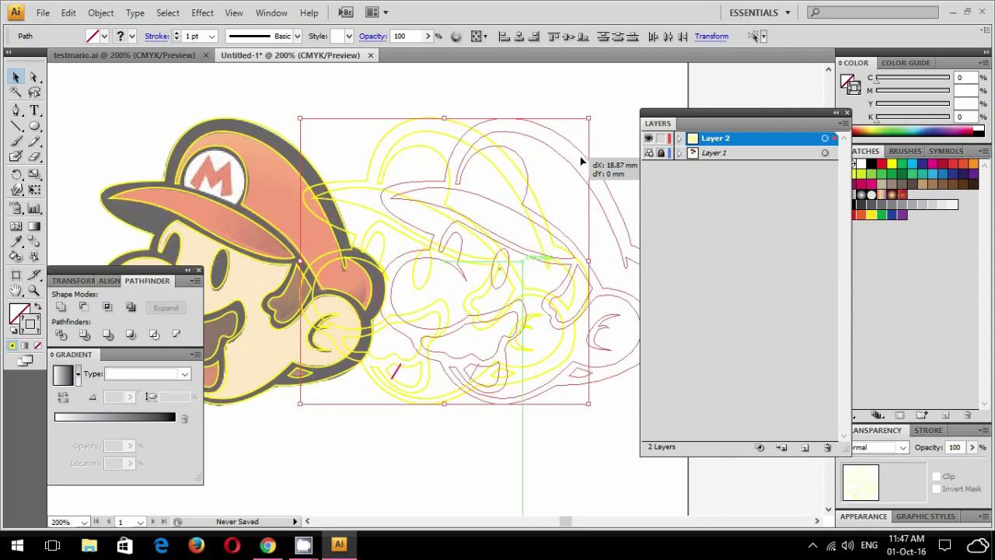
{"action": "left_click_drag", "start_coordinate": [518, 151], "coordinate": [589, 160]}
{"action": "left_click_drag", "start_coordinate": [444, 224], "coordinate": [407, 249]}
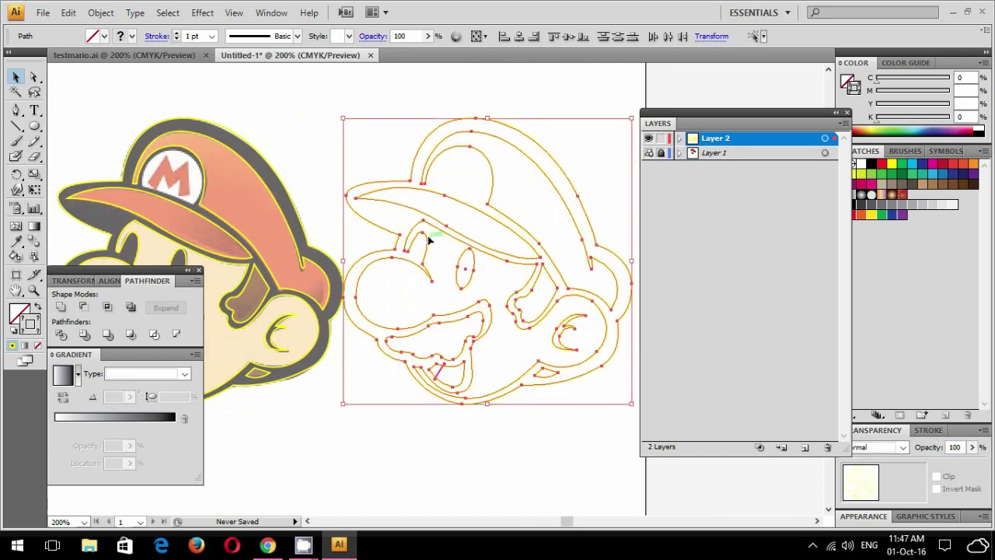
{"action": "left_click_drag", "start_coordinate": [432, 237], "coordinate": [458, 237]}
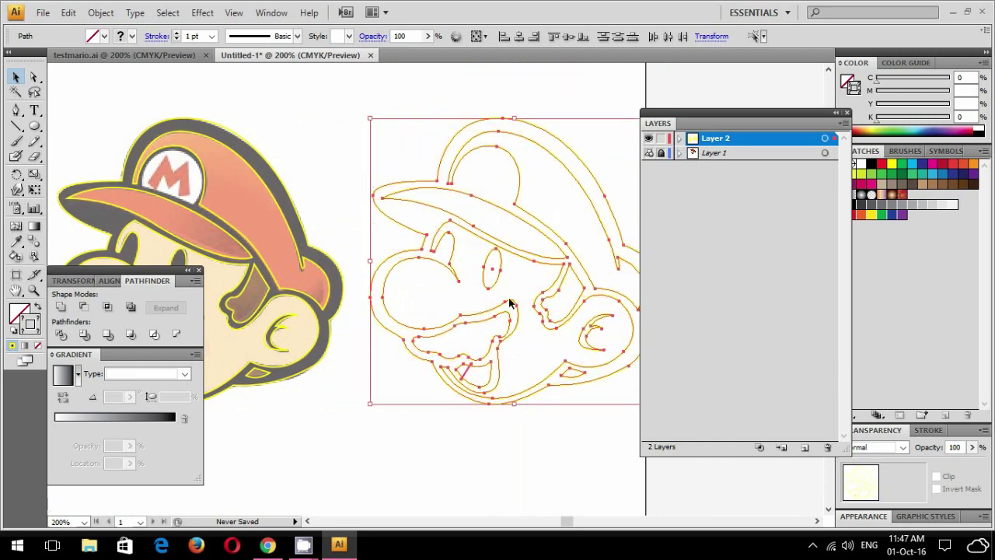
{"action": "left_click", "coordinate": [575, 457]}
{"action": "left_click_drag", "start_coordinate": [702, 110], "coordinate": [741, 144]}
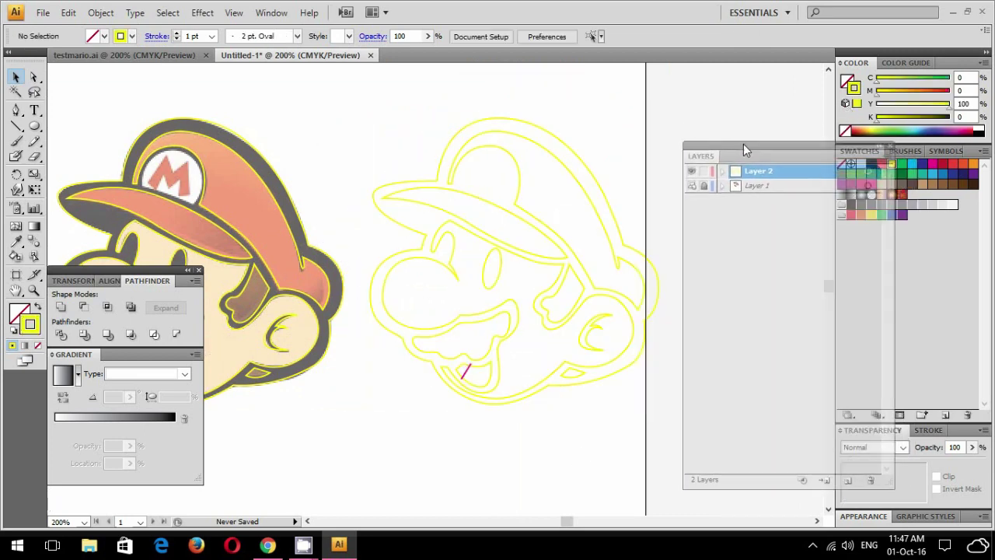
{"action": "left_click_drag", "start_coordinate": [475, 144], "coordinate": [495, 150]}
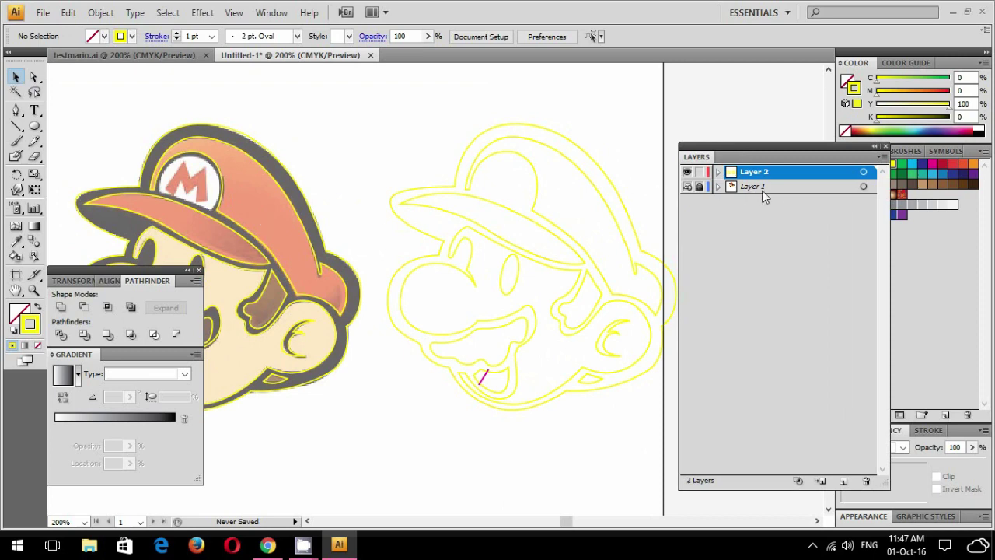
- Turn off Dim Images in Layer 1's options so the template shows in full colour
{"action": "left_click", "coordinate": [782, 187]}
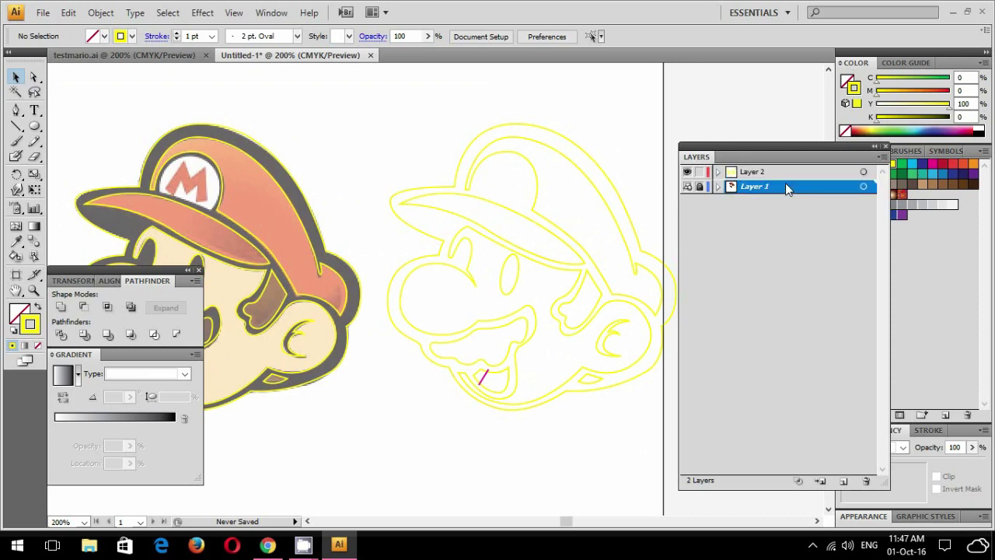
{"action": "double_click", "coordinate": [789, 187]}
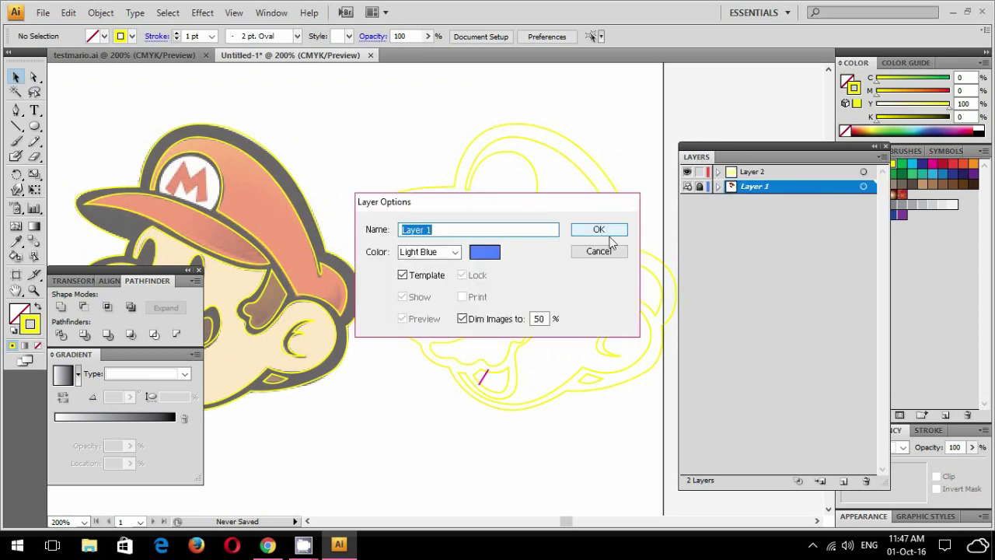
{"action": "left_click", "coordinate": [520, 320]}
{"action": "left_click", "coordinate": [627, 231]}
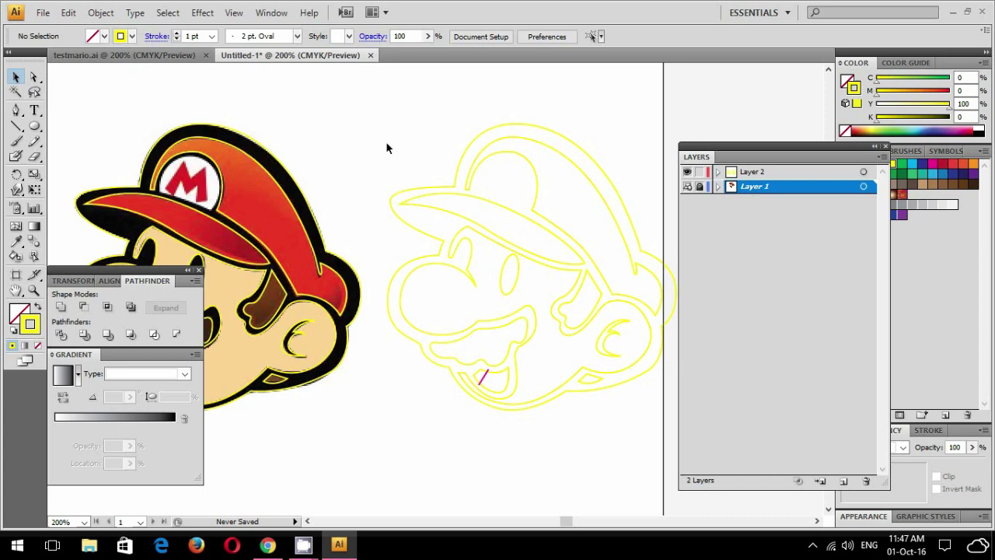
{"action": "left_click", "coordinate": [510, 126]}
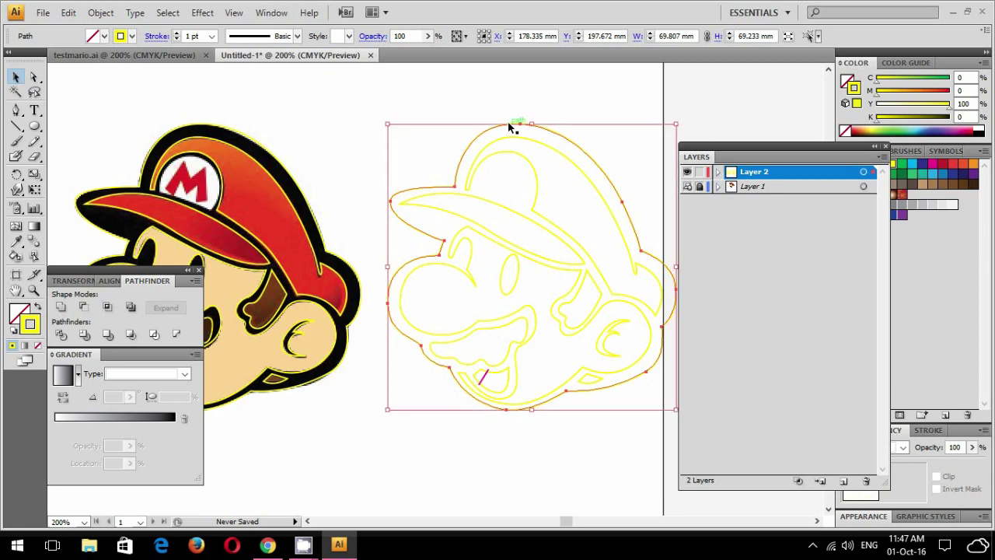
- Sample the template's black onto the outer head outline, making a black silhouette in Layer 2
{"action": "left_click", "coordinate": [16, 241]}
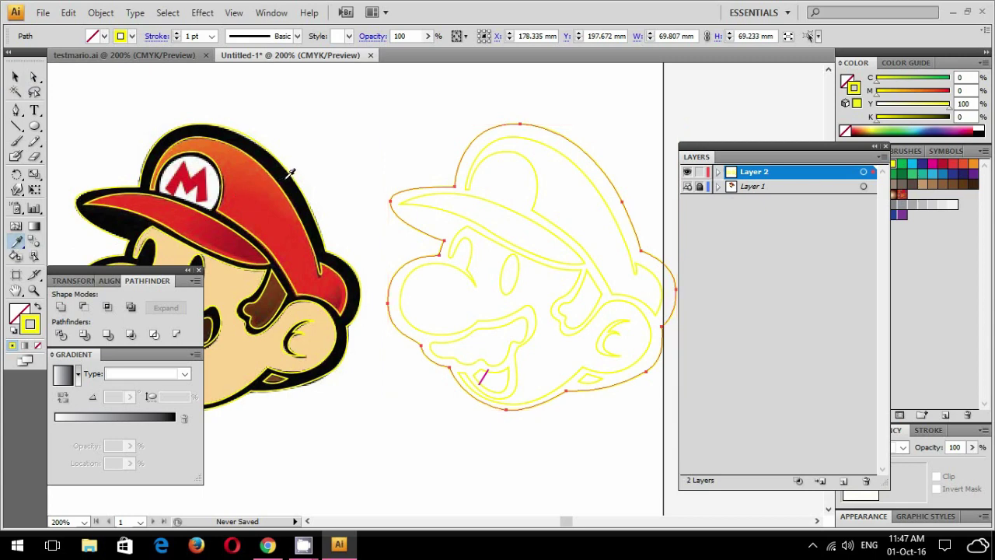
{"action": "left_click", "coordinate": [288, 176]}
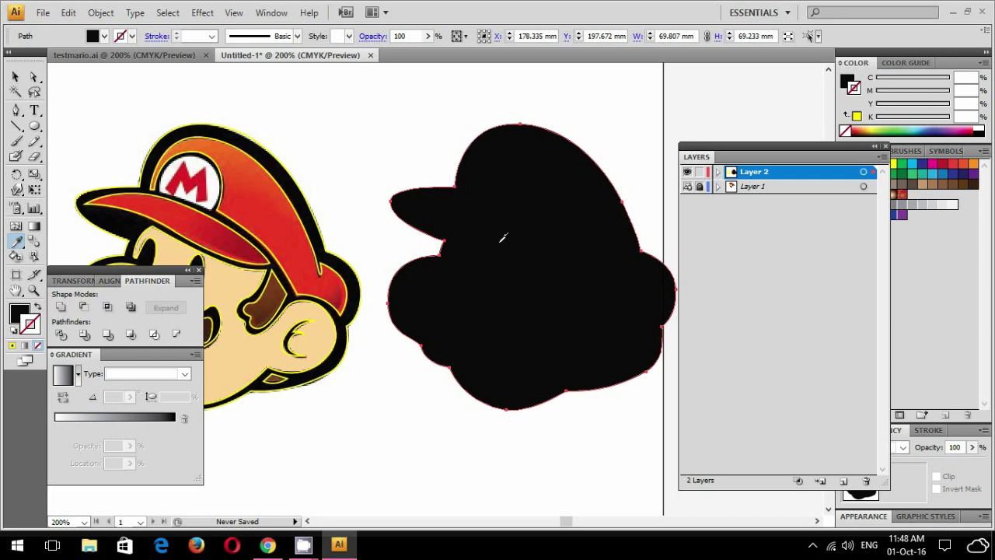
{"action": "left_click", "coordinate": [16, 76]}
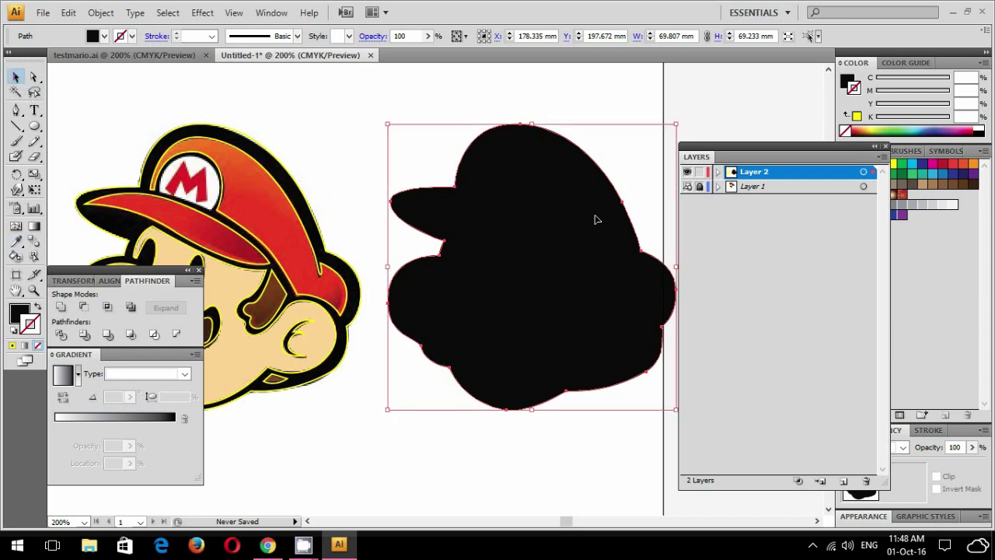
{"action": "left_click", "coordinate": [721, 173]}
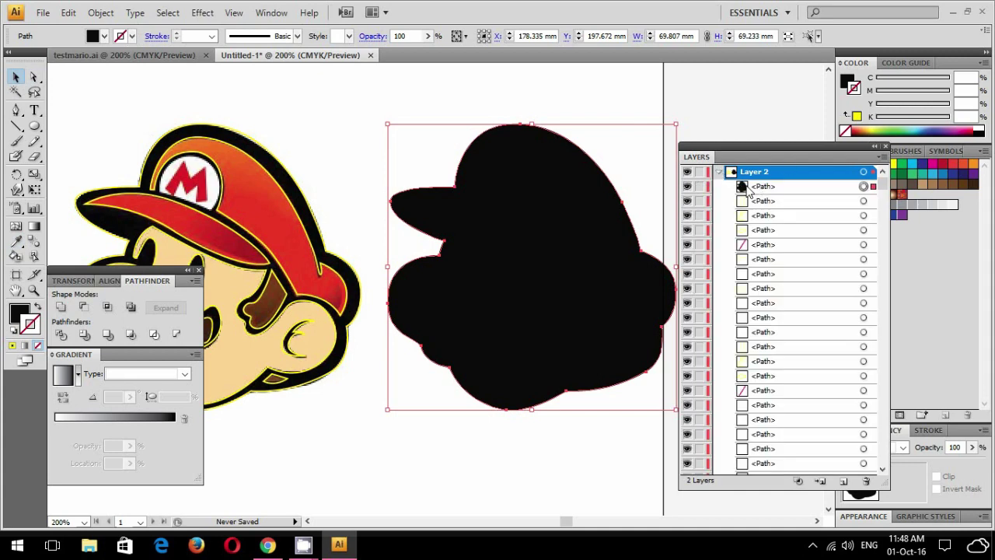
{"action": "left_click", "coordinate": [748, 190]}
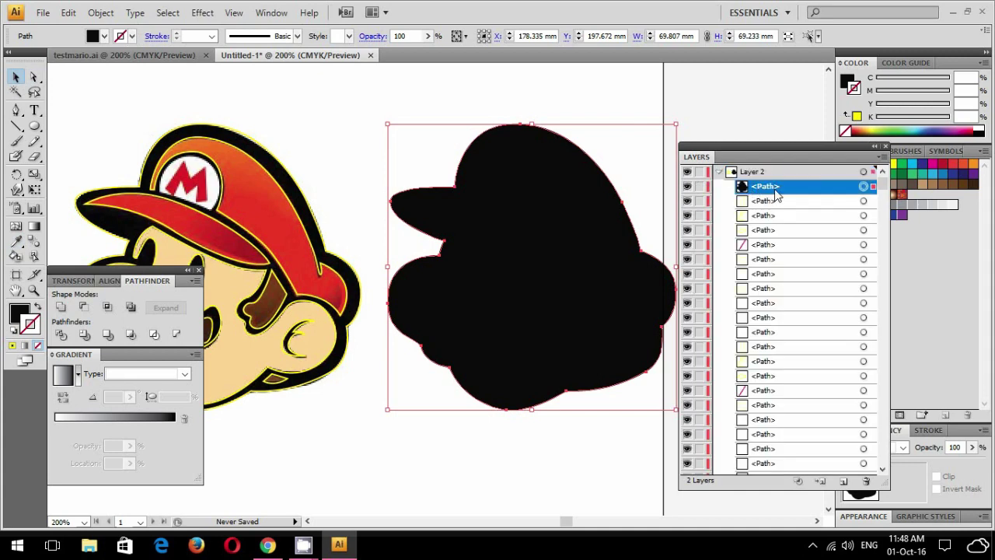
{"action": "left_click", "coordinate": [722, 172]}
{"action": "left_click", "coordinate": [722, 172]}
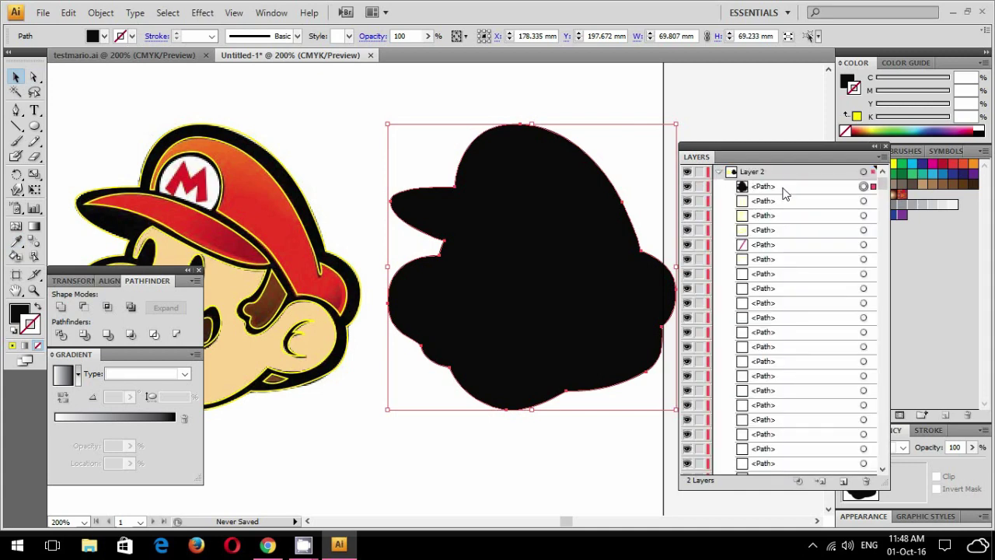
- Send the black head silhouette to the bottom of Layer 2, behind the yellow outlines
{"action": "left_click", "coordinate": [773, 191]}
{"action": "scroll", "coordinate": [773, 190], "scroll_direction": "down", "scroll_amount": 2}
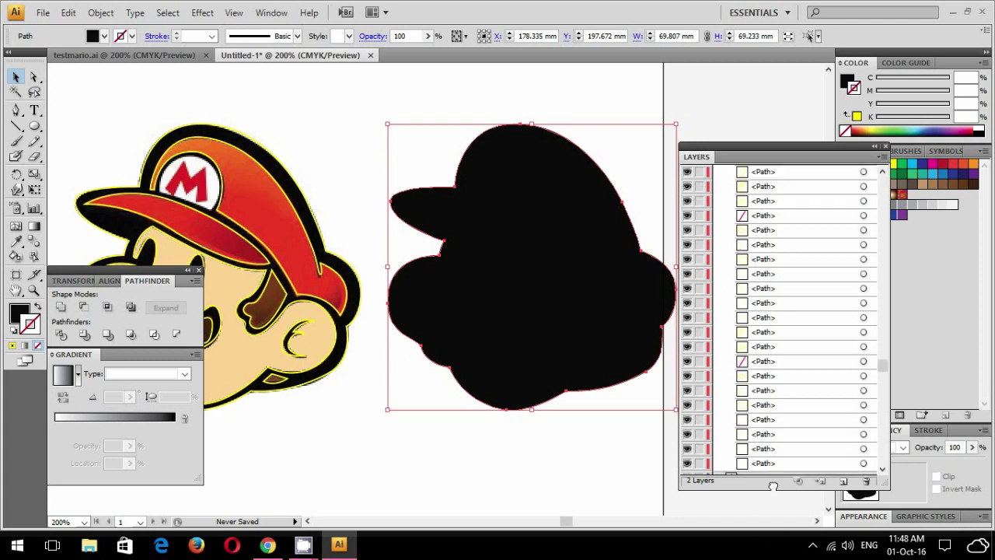
{"action": "left_click_drag", "start_coordinate": [773, 486], "coordinate": [825, 207]}
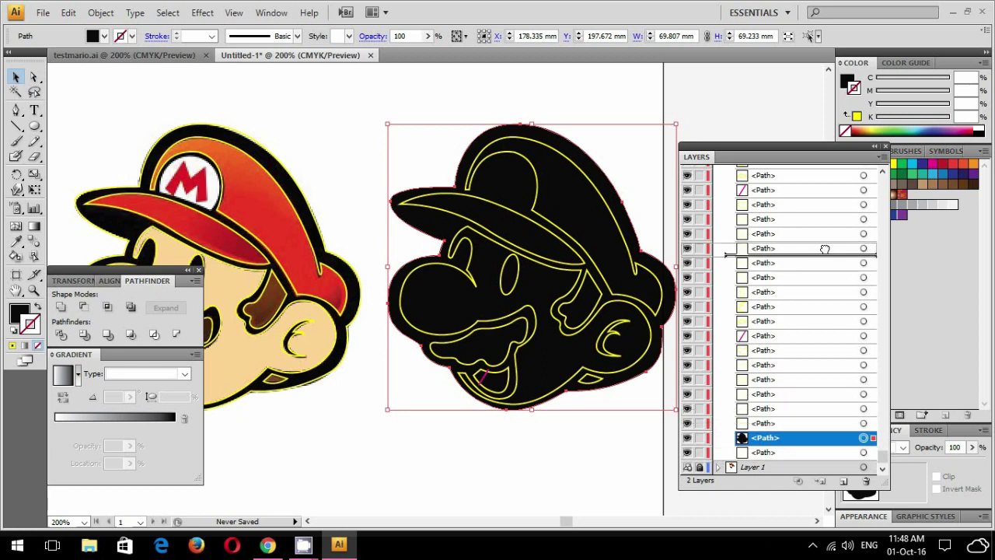
{"action": "right_click", "coordinate": [561, 204]}
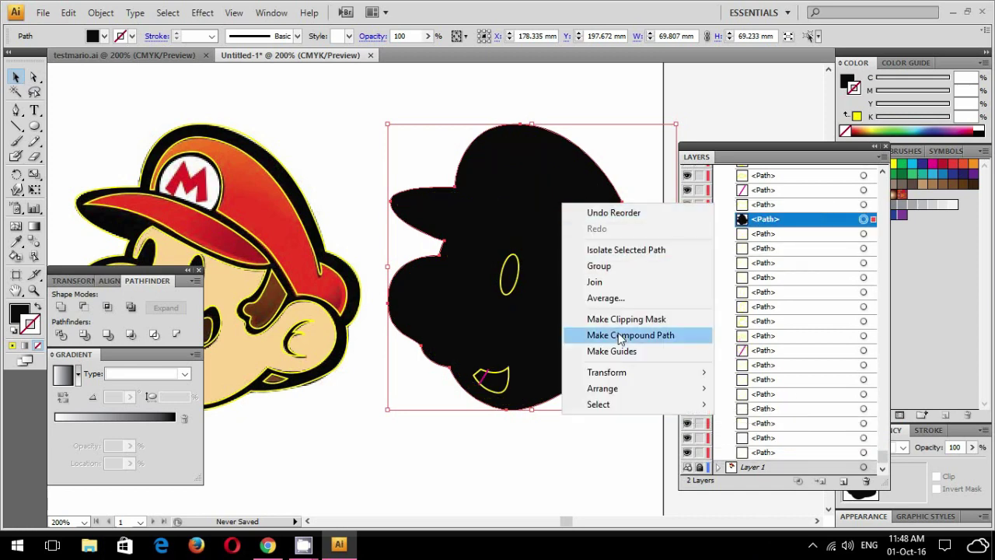
{"action": "mouse_move", "coordinate": [602, 388]}
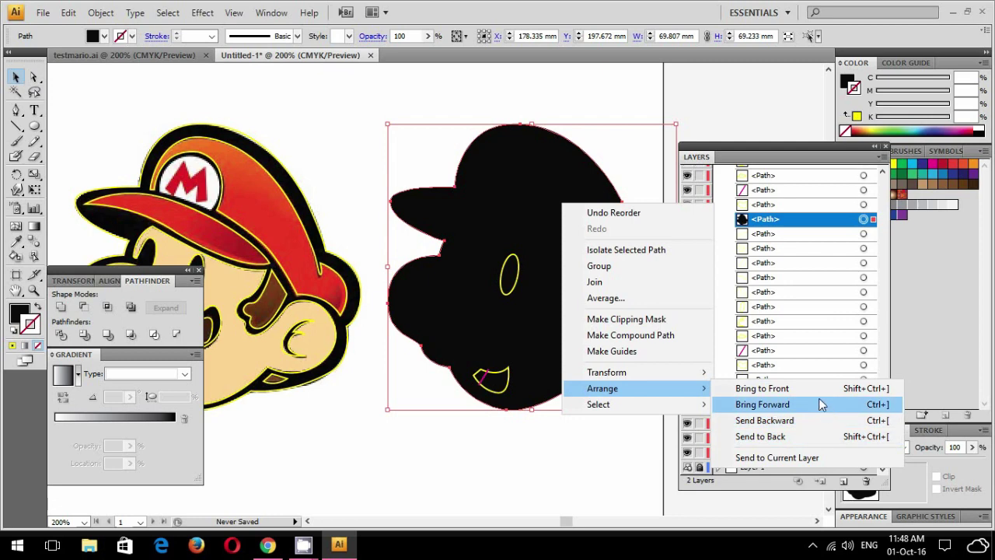
{"action": "left_click", "coordinate": [805, 437]}
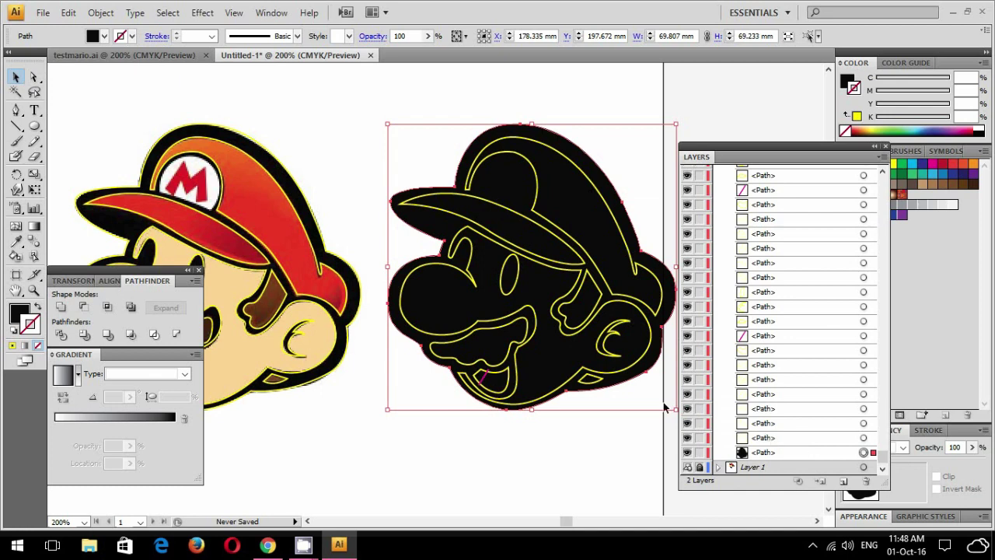
{"action": "left_click", "coordinate": [608, 461]}
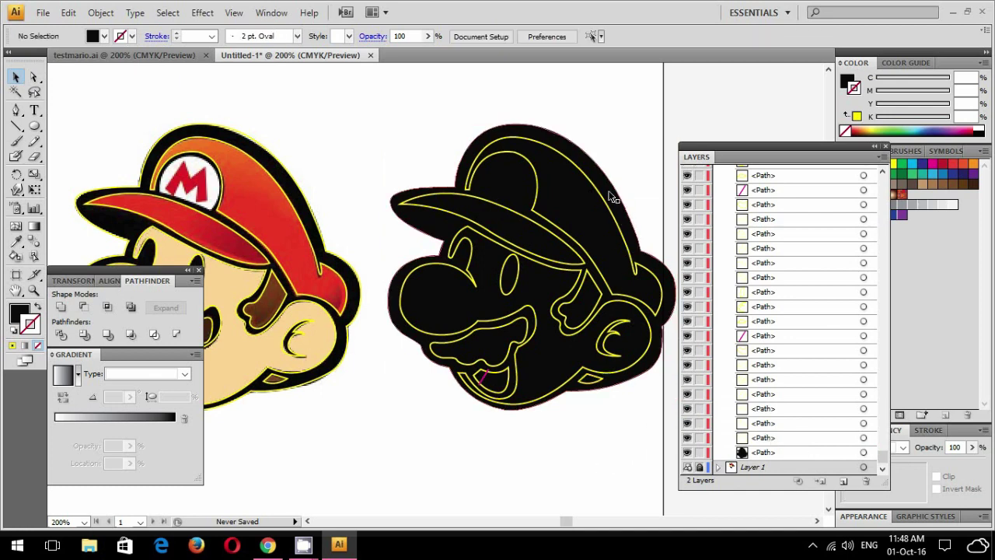
- Zoom onto the cap and retrace the M badge edge with a closed yellow Pen path
{"action": "scroll", "coordinate": [606, 197], "scroll_direction": "up", "scroll_amount": 2}
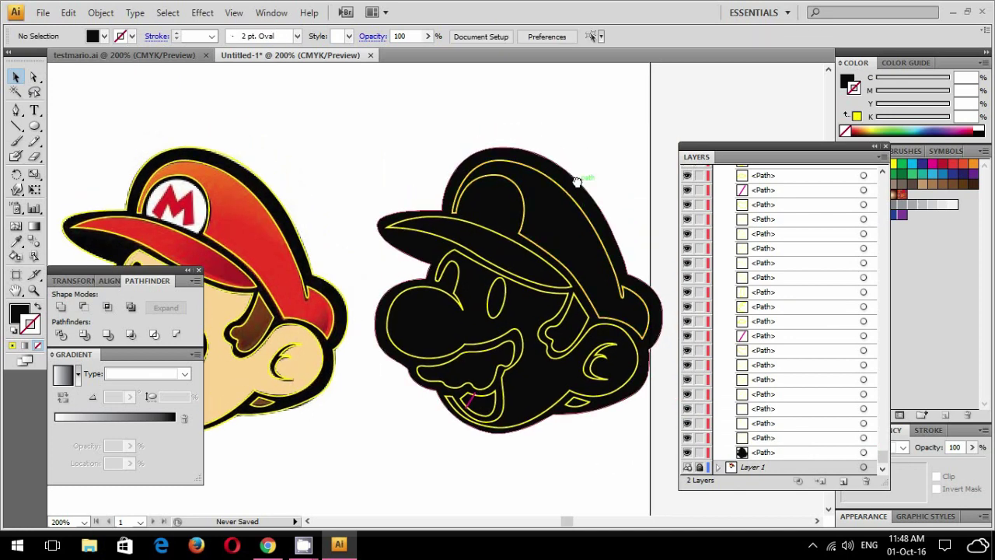
{"action": "scroll", "coordinate": [542, 244], "scroll_direction": "down", "scroll_amount": 2}
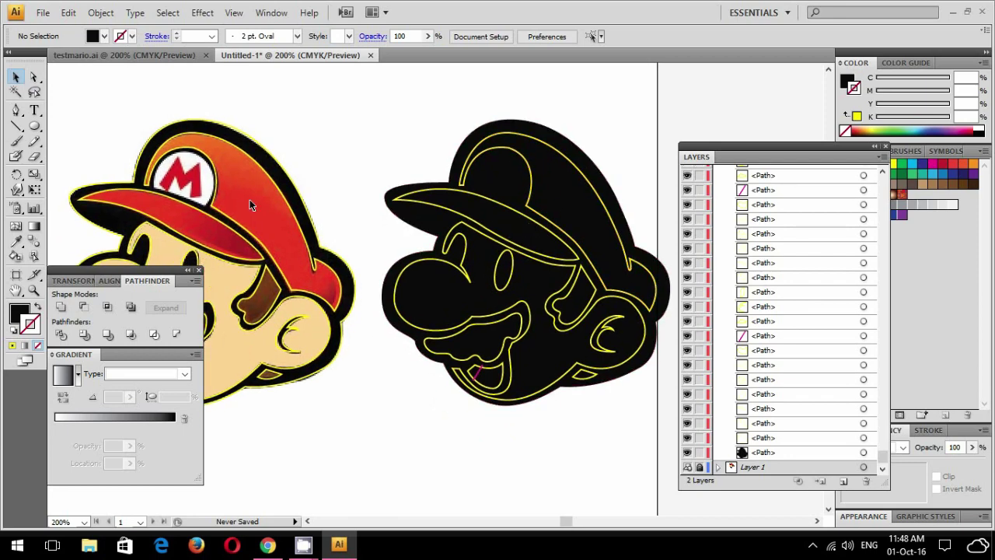
{"action": "key", "text": "ctrl+plus"}
{"action": "key", "text": "ctrl+plus"}
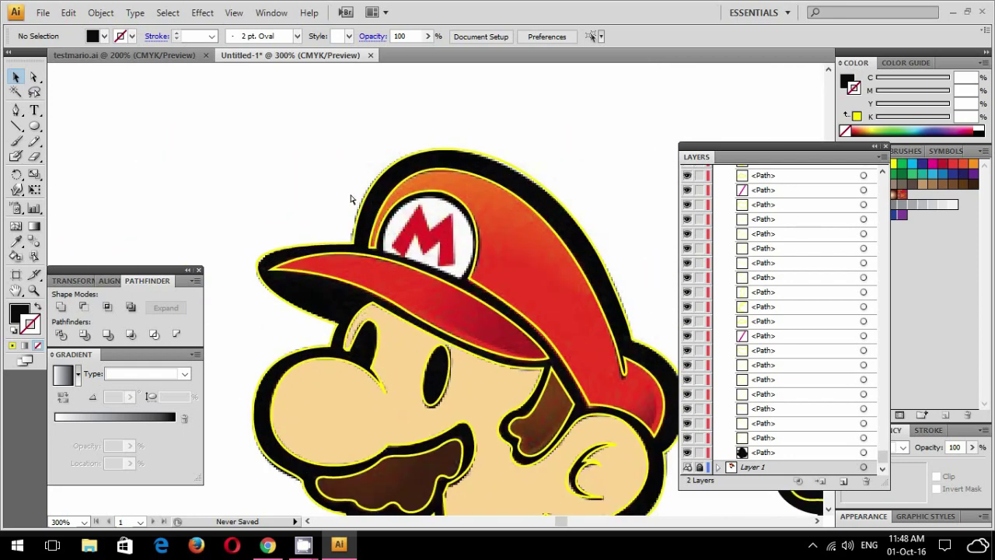
{"action": "key", "text": "ctrl+plus"}
{"action": "key", "text": "ctrl+plus"}
{"action": "left_click", "coordinate": [16, 109]}
{"action": "left_click_drag", "start_coordinate": [304, 148], "coordinate": [294, 203]}
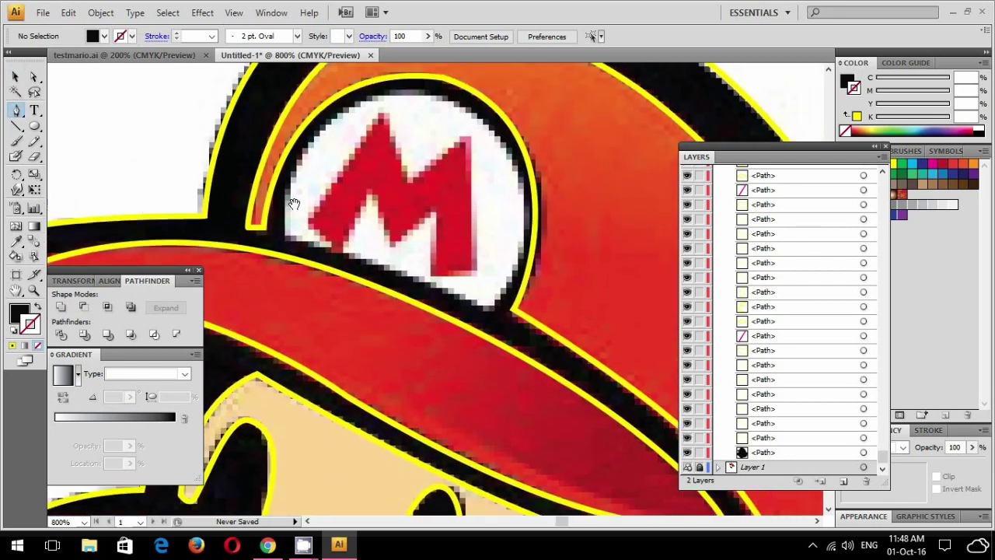
{"action": "mouse_move", "coordinate": [290, 239]}
{"action": "left_mouse_down"}
{"action": "mouse_move", "coordinate": [498, 308]}
{"action": "mouse_move", "coordinate": [519, 285]}
{"action": "left_mouse_up"}
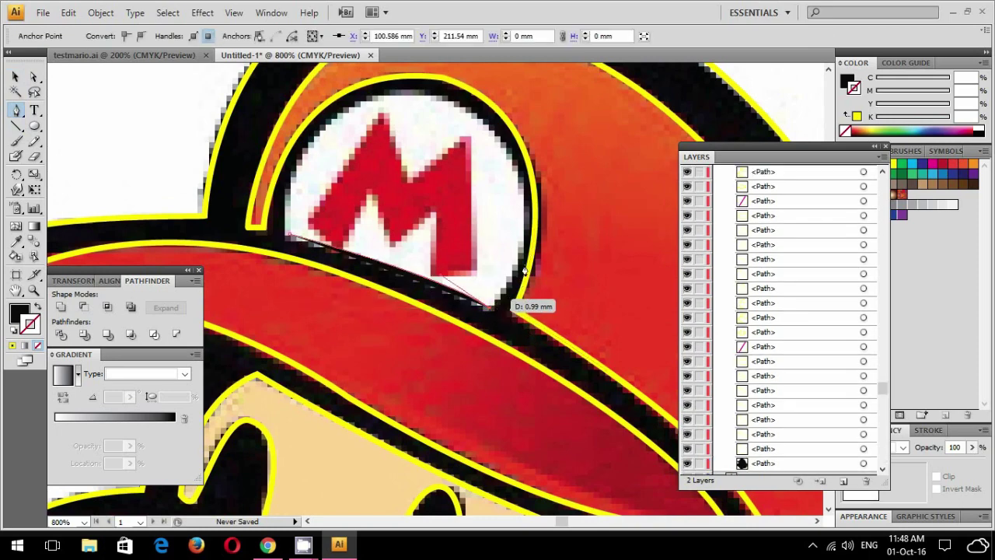
{"action": "scroll", "coordinate": [513, 200], "scroll_direction": "up", "scroll_amount": 3}
{"action": "scroll", "coordinate": [514, 199], "scroll_direction": "up", "scroll_amount": 3}
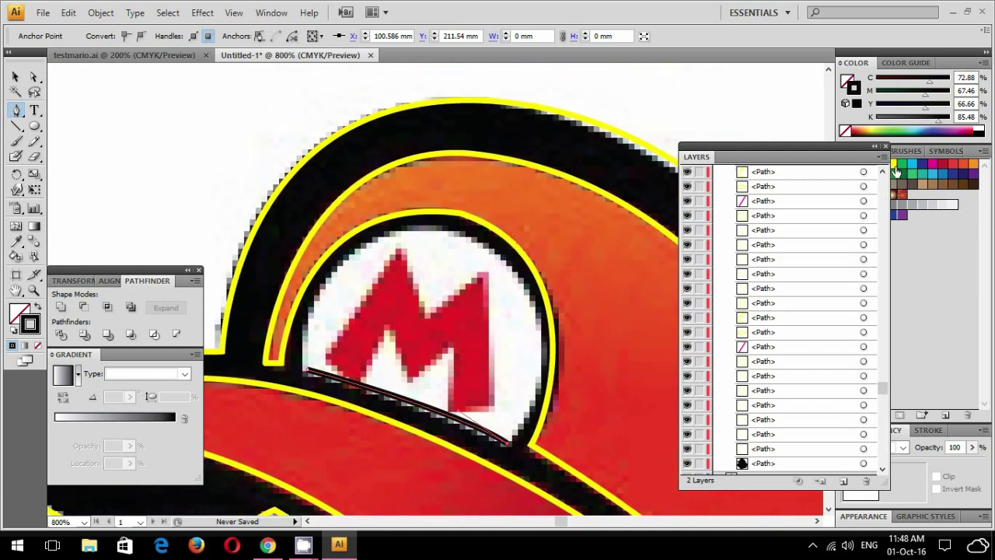
{"action": "left_click", "coordinate": [894, 165]}
{"action": "left_click_drag", "start_coordinate": [447, 225], "coordinate": [381, 209]}
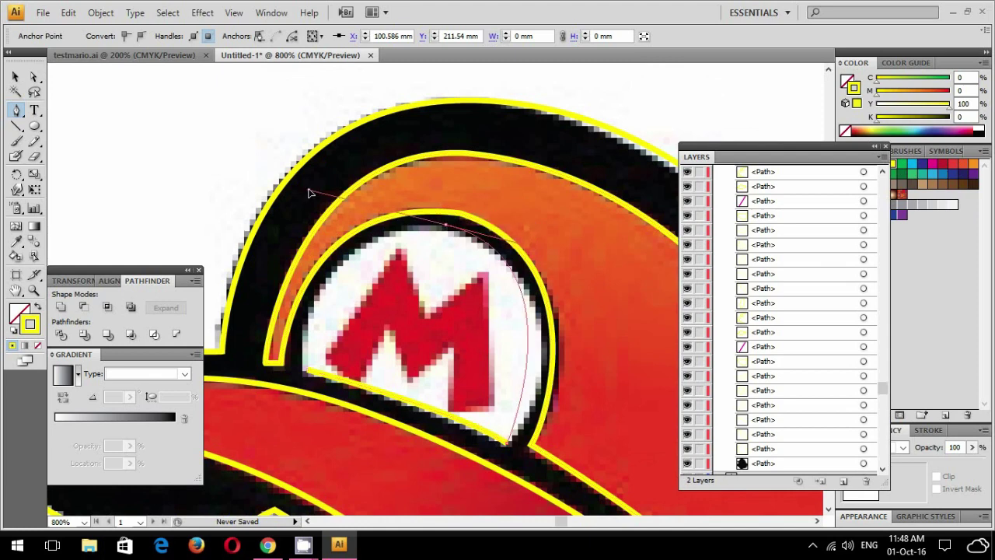
{"action": "left_click", "coordinate": [305, 378]}
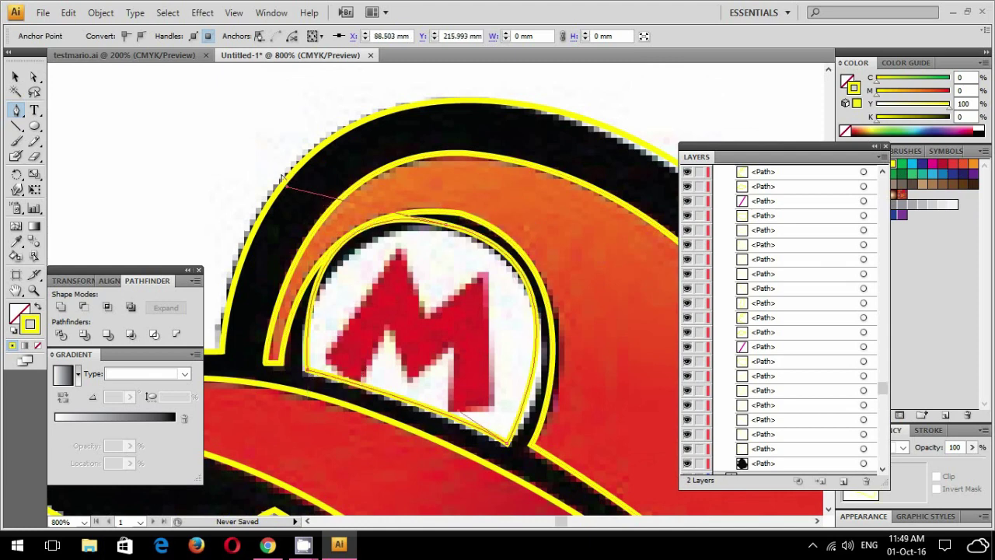
- Adjust the badge path's anchors and curves with Direct Selection to hug its rounded top
{"action": "left_click", "coordinate": [301, 189]}
{"action": "left_click_drag", "start_coordinate": [305, 225], "coordinate": [286, 224]}
{"action": "left_click", "coordinate": [34, 78]}
{"action": "left_click_drag", "start_coordinate": [446, 226], "coordinate": [443, 234]}
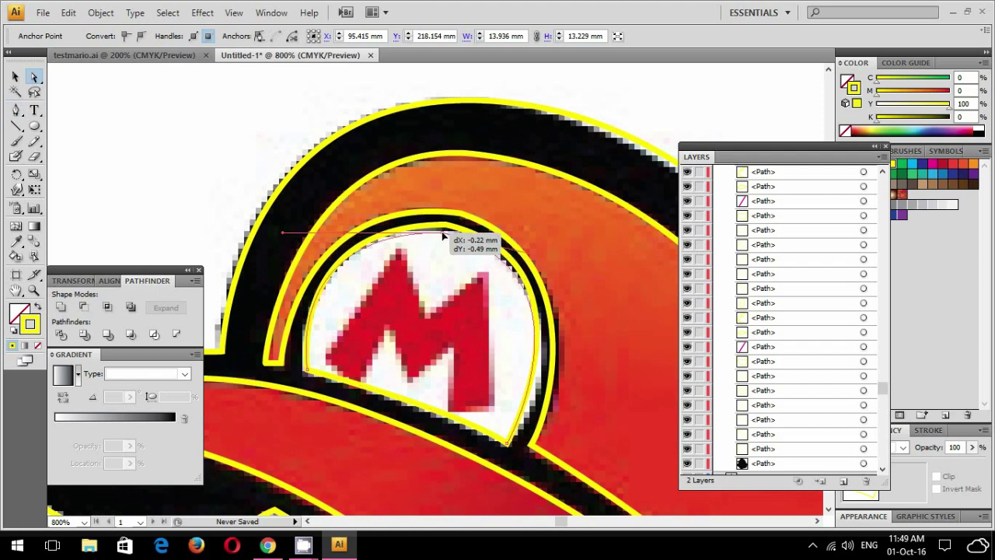
{"action": "scroll", "coordinate": [498, 255], "scroll_direction": "up", "scroll_amount": 1}
{"action": "left_click_drag", "start_coordinate": [277, 248], "coordinate": [303, 217]}
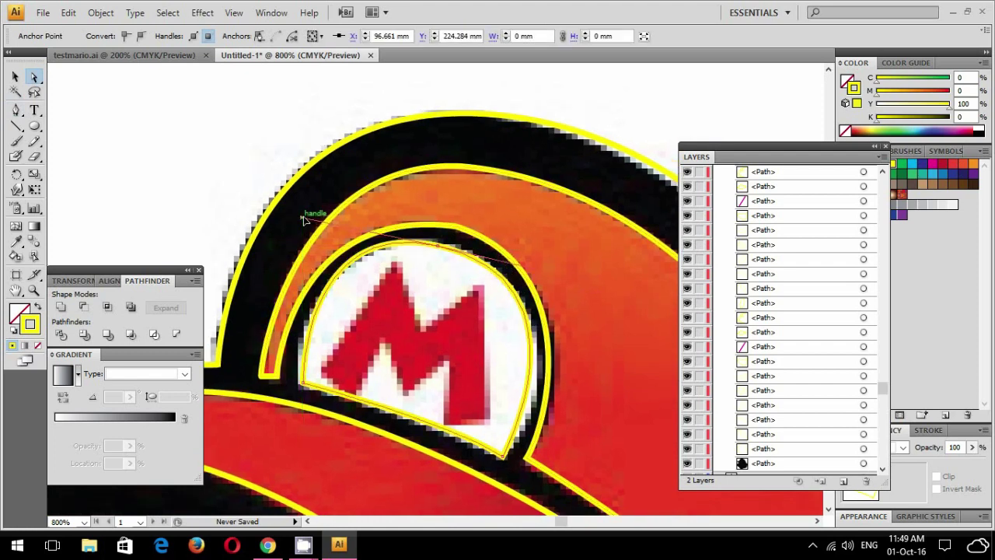
{"action": "left_click_drag", "start_coordinate": [533, 286], "coordinate": [362, 225]}
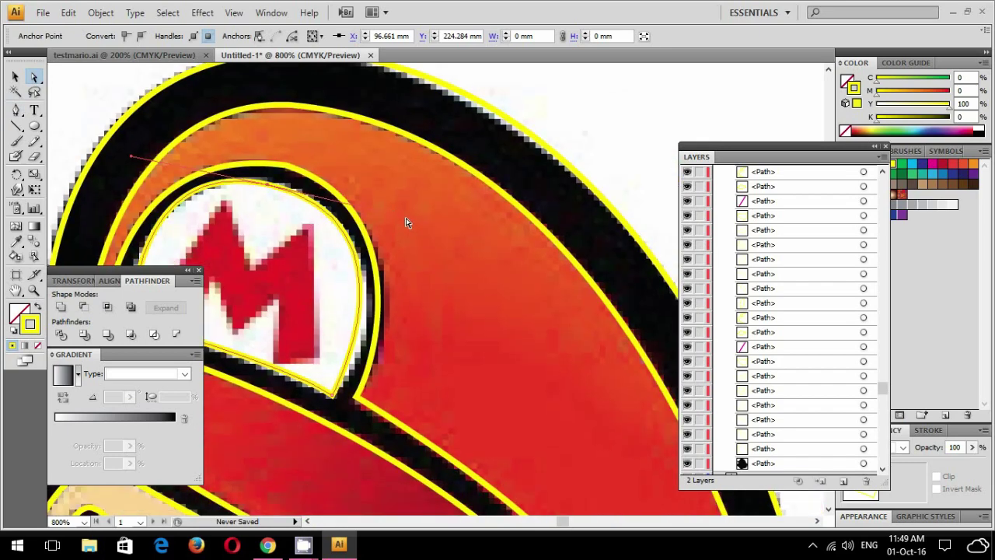
{"action": "left_click", "coordinate": [14, 76]}
{"action": "left_click", "coordinate": [78, 96]}
{"action": "key", "text": "ctrl+minus"}
{"action": "mouse_move", "coordinate": [496, 237]}
{"action": "left_mouse_down"}
{"action": "mouse_move", "coordinate": [115, 170]}
{"action": "mouse_move", "coordinate": [583, 180]}
{"action": "mouse_move", "coordinate": [574, 181]}
{"action": "left_mouse_up"}
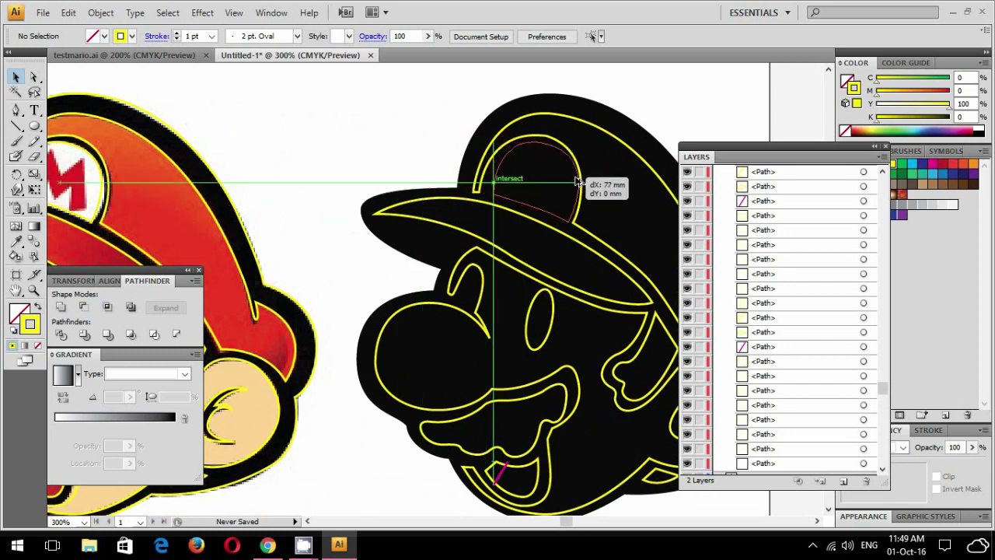
- Position the badge shape on the black Mario's cap and fill it with the template's white
{"action": "left_click_drag", "start_coordinate": [574, 181], "coordinate": [578, 185]}
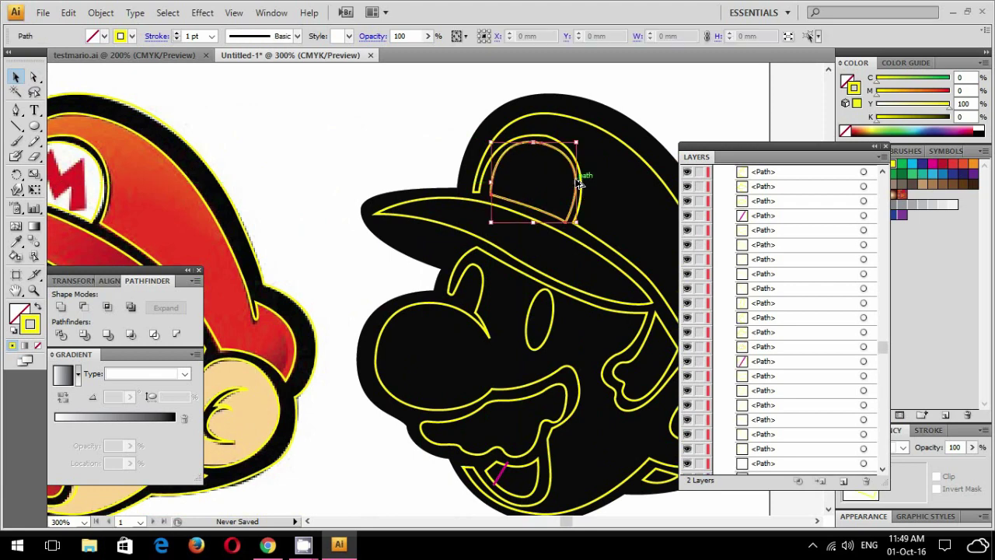
{"action": "key", "text": "ctrl+minus"}
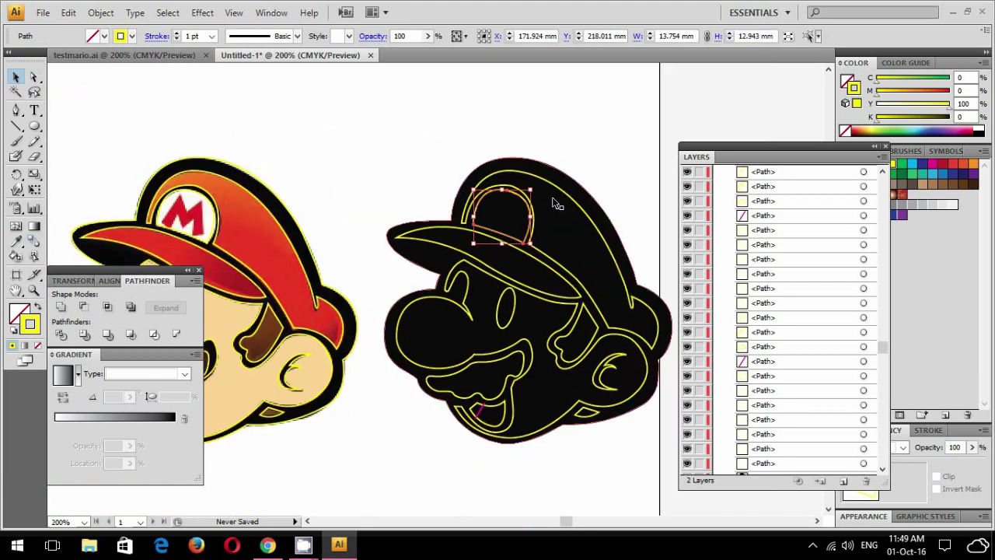
{"action": "left_click", "coordinate": [17, 243]}
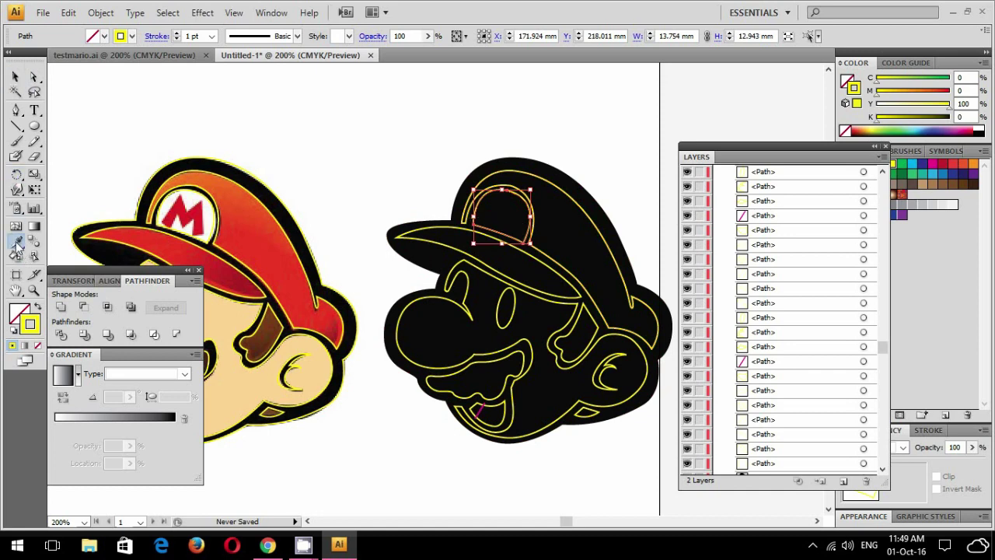
{"action": "left_click", "coordinate": [334, 187]}
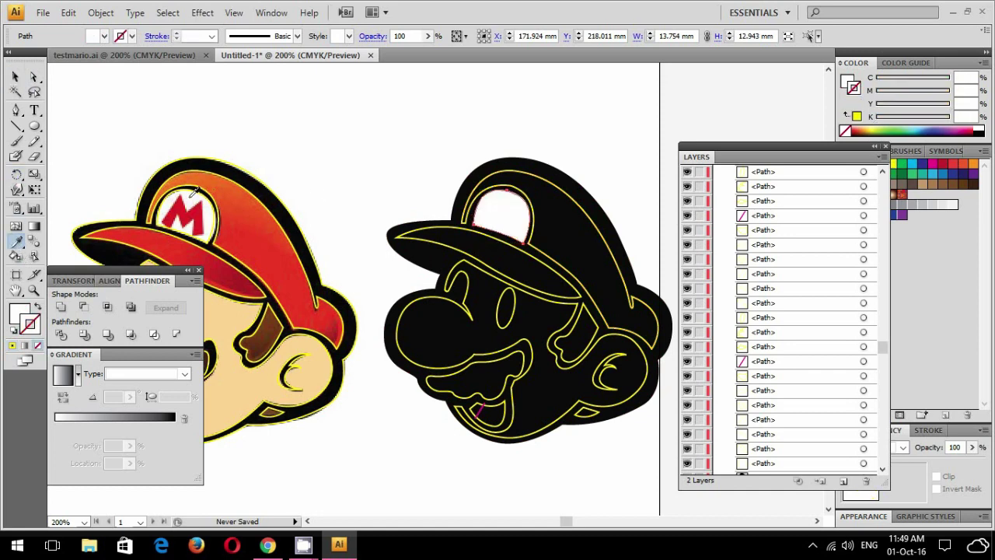
{"action": "left_click", "coordinate": [16, 76]}
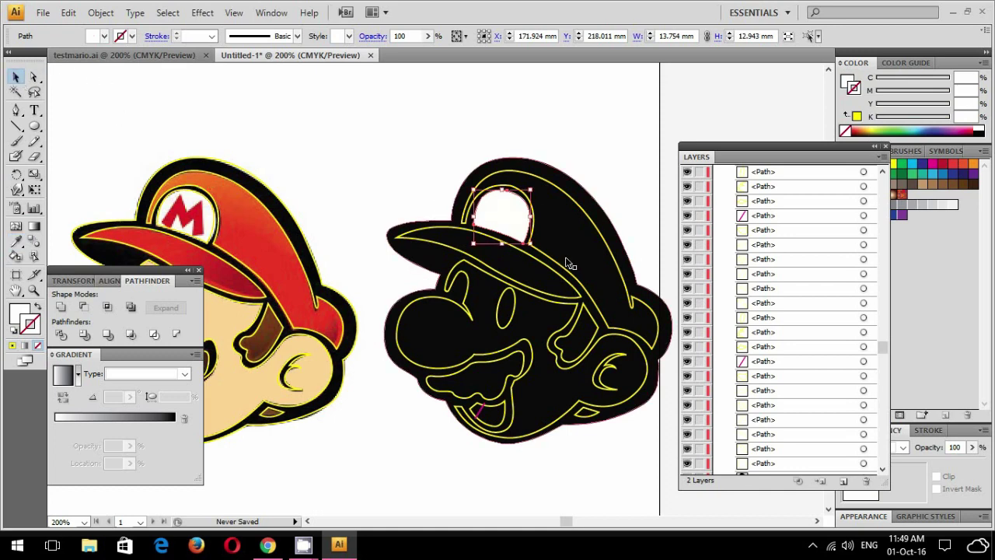
{"action": "left_click", "coordinate": [291, 174]}
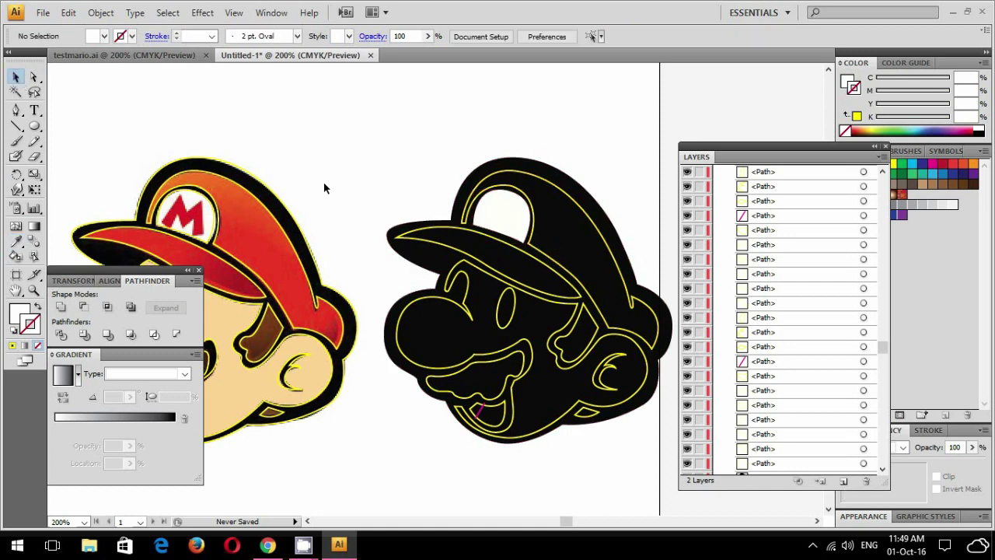
- Fill the cap orange and the brim red, sampling both colours from the template
{"action": "left_click", "coordinate": [553, 183]}
{"action": "left_click", "coordinate": [16, 241]}
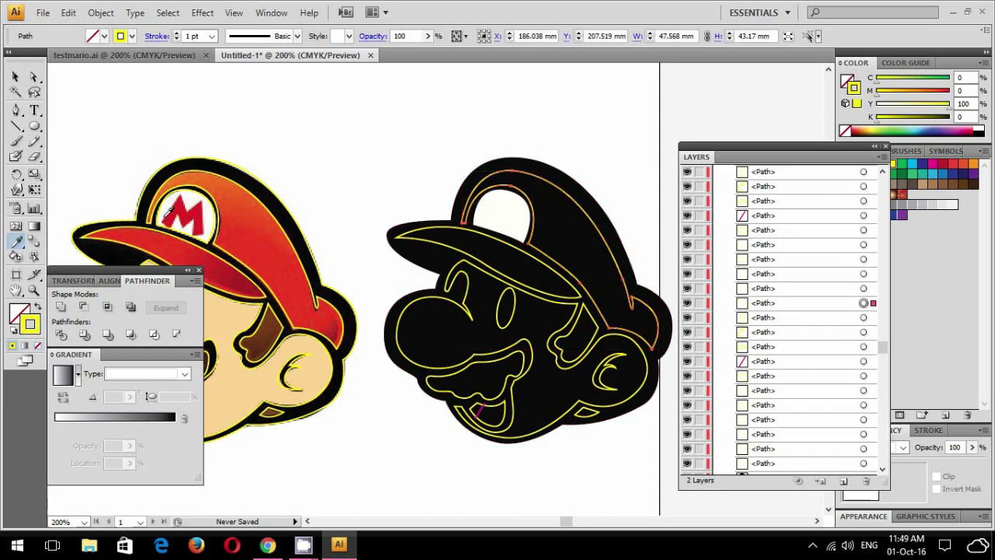
{"action": "left_click", "coordinate": [218, 179]}
{"action": "left_click", "coordinate": [16, 76]}
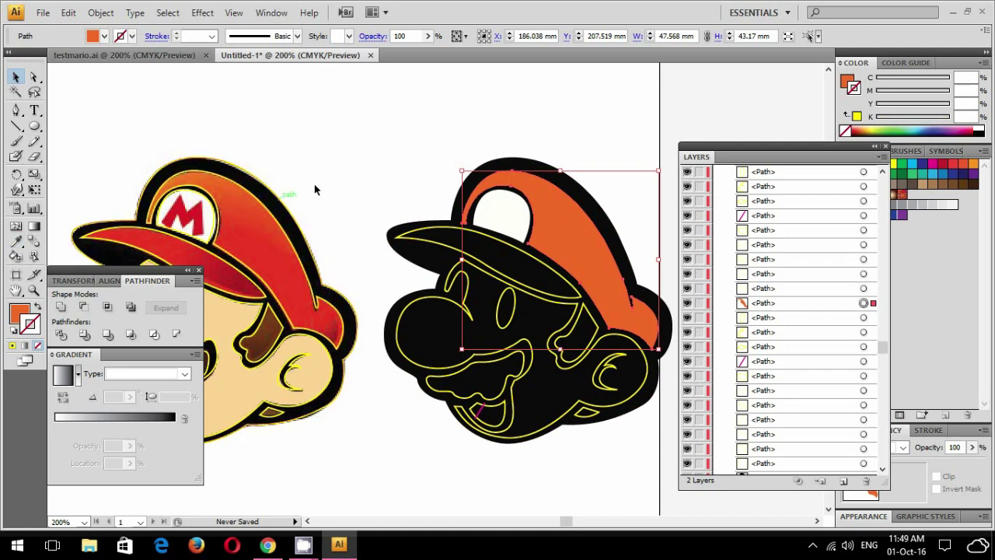
{"action": "left_click", "coordinate": [403, 192]}
{"action": "left_click", "coordinate": [469, 232]}
{"action": "left_click", "coordinate": [16, 241]}
{"action": "left_click", "coordinate": [129, 226]}
{"action": "left_click", "coordinate": [16, 76]}
- Fill the face outline with the template's skin tone
{"action": "scroll", "coordinate": [363, 161], "scroll_direction": "down", "scroll_amount": 4}
{"action": "scroll", "coordinate": [521, 235], "scroll_direction": "down", "scroll_amount": 1}
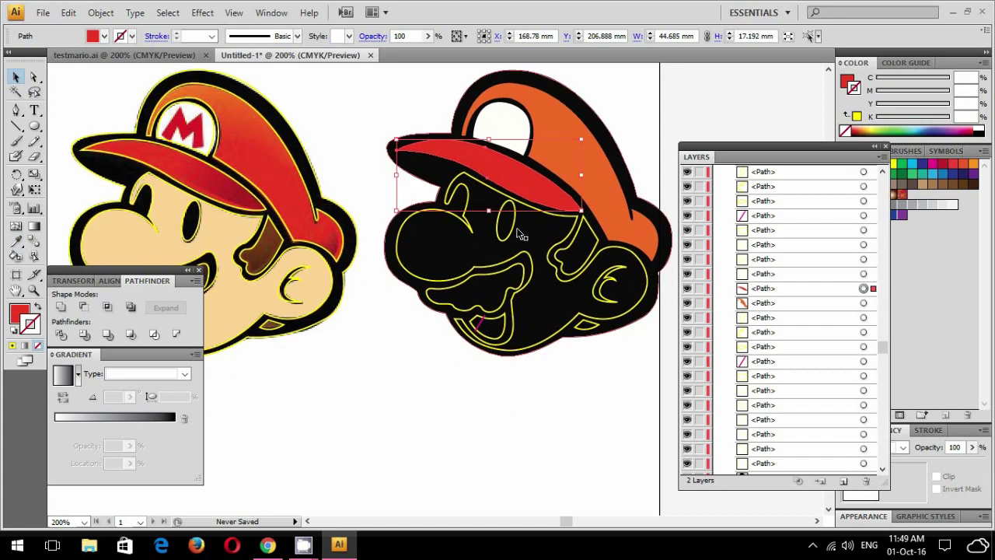
{"action": "left_click", "coordinate": [560, 218]}
{"action": "left_click", "coordinate": [15, 241]}
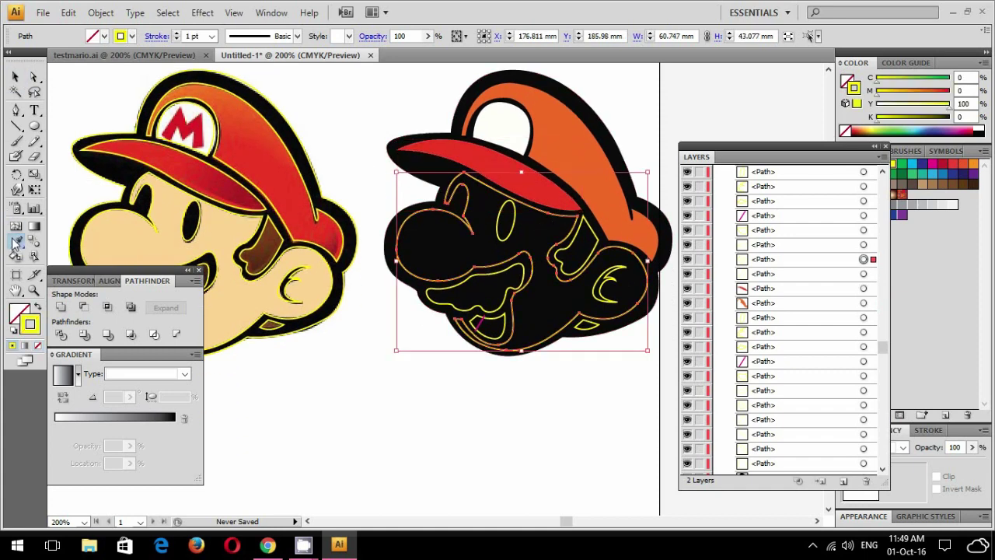
{"action": "left_click", "coordinate": [220, 234]}
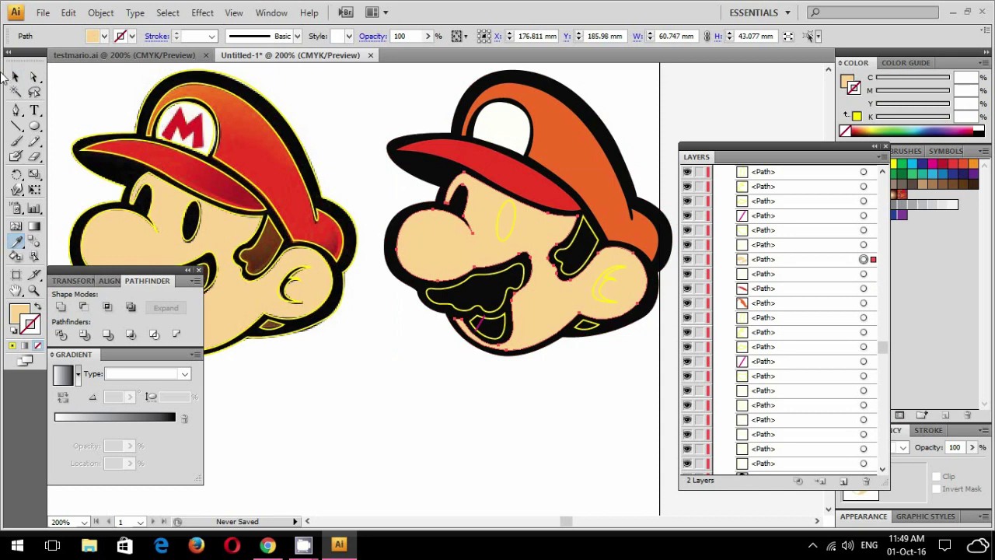
{"action": "left_click", "coordinate": [17, 72]}
- Fill the ear curl and eye shapes black, sampled from the template
{"action": "left_click", "coordinate": [591, 291]}
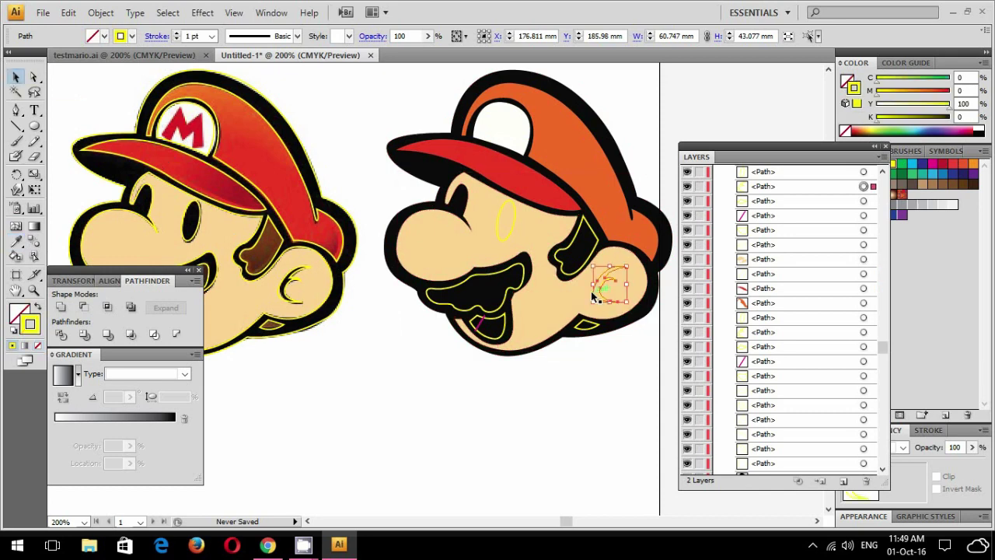
{"action": "left_click", "coordinate": [507, 231], "text": "shift"}
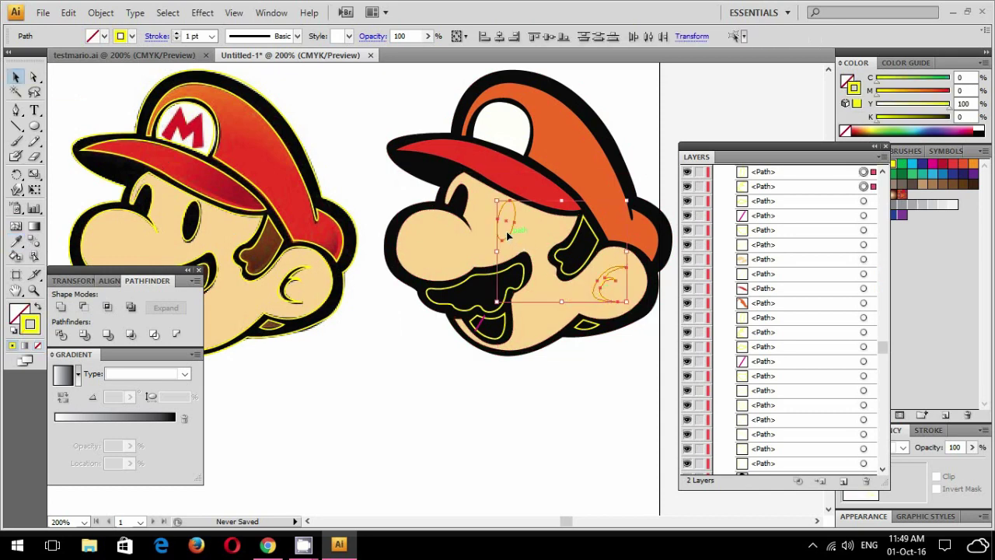
{"action": "key", "text": "i"}
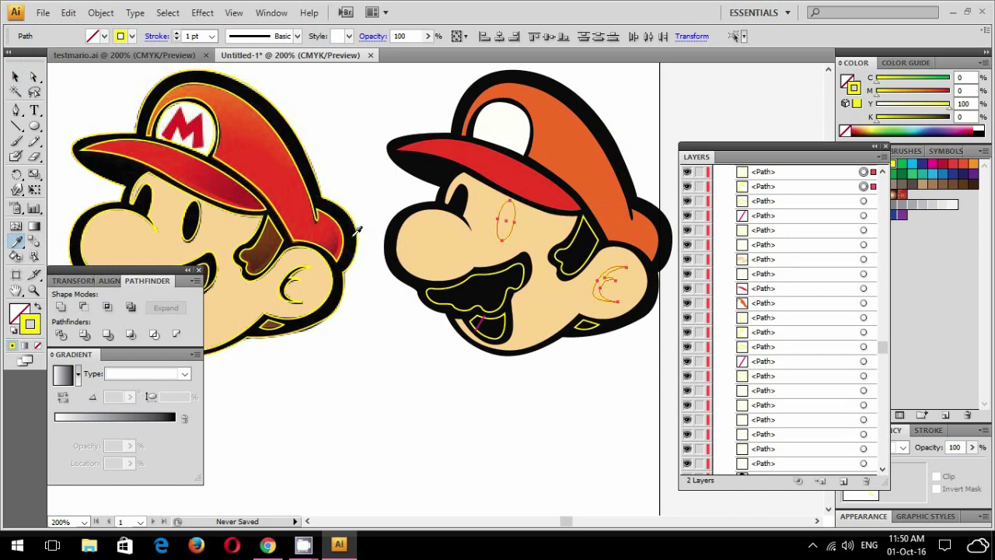
{"action": "left_click", "coordinate": [358, 233]}
{"action": "left_click", "coordinate": [14, 78]}
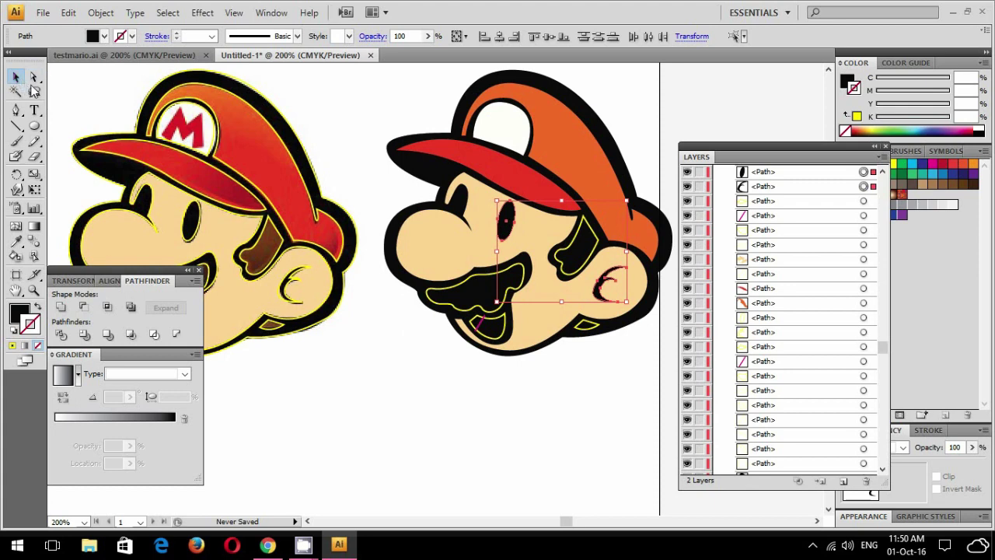
{"action": "left_click", "coordinate": [407, 361]}
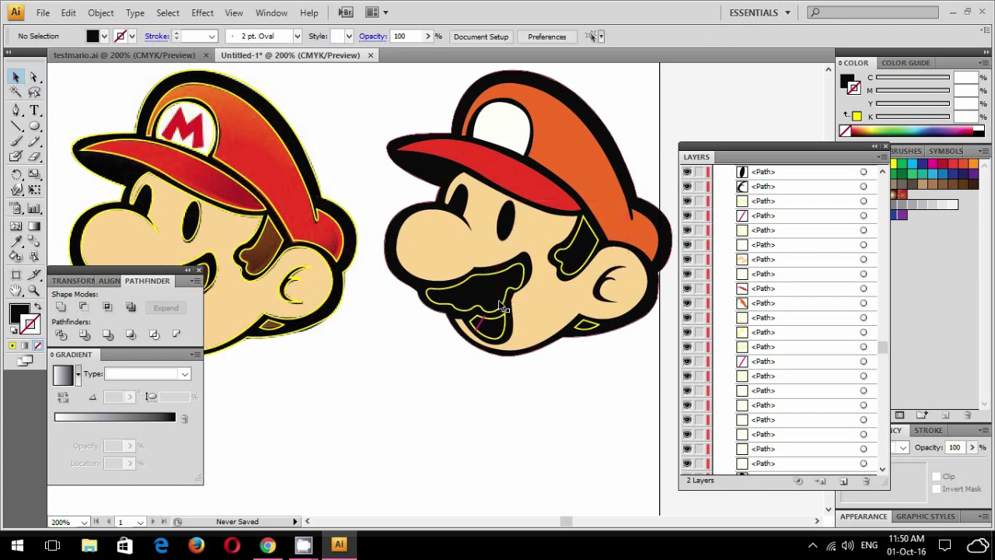
- Fill the mustache and sideburn with the template's brown
{"action": "left_click", "coordinate": [501, 305]}
{"action": "key", "text": "i"}
{"action": "scroll", "coordinate": [233, 218], "scroll_direction": "down", "scroll_amount": 2}
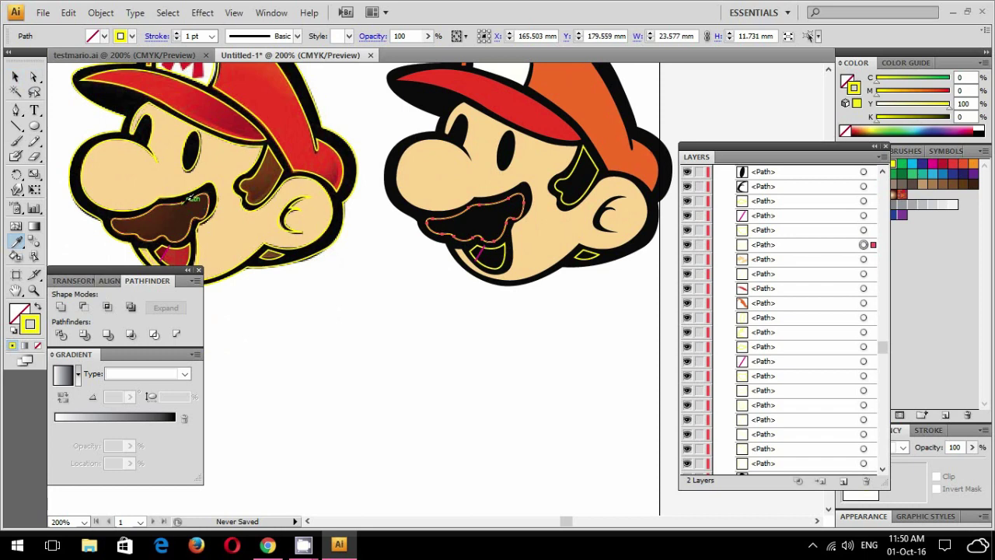
{"action": "left_click", "coordinate": [159, 219]}
{"action": "left_click", "coordinate": [15, 76]}
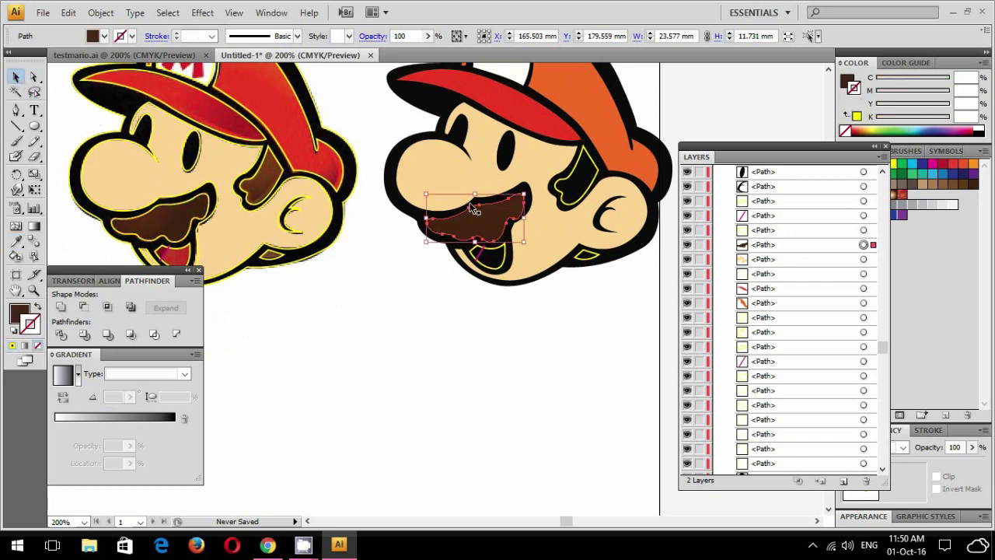
{"action": "left_click", "coordinate": [571, 198]}
{"action": "key", "text": "i"}
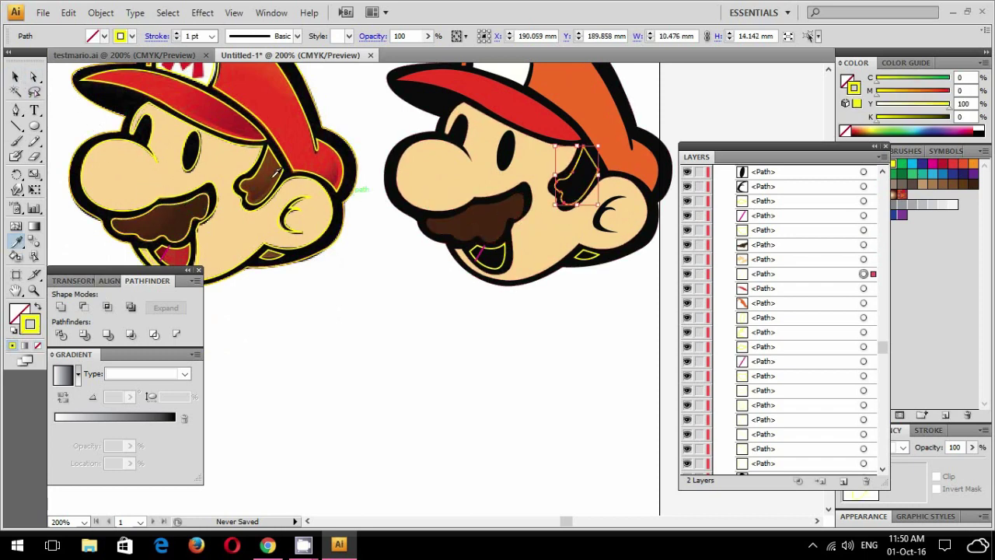
{"action": "left_click", "coordinate": [274, 175]}
{"action": "left_click", "coordinate": [15, 77]}
{"action": "left_click", "coordinate": [570, 279]}
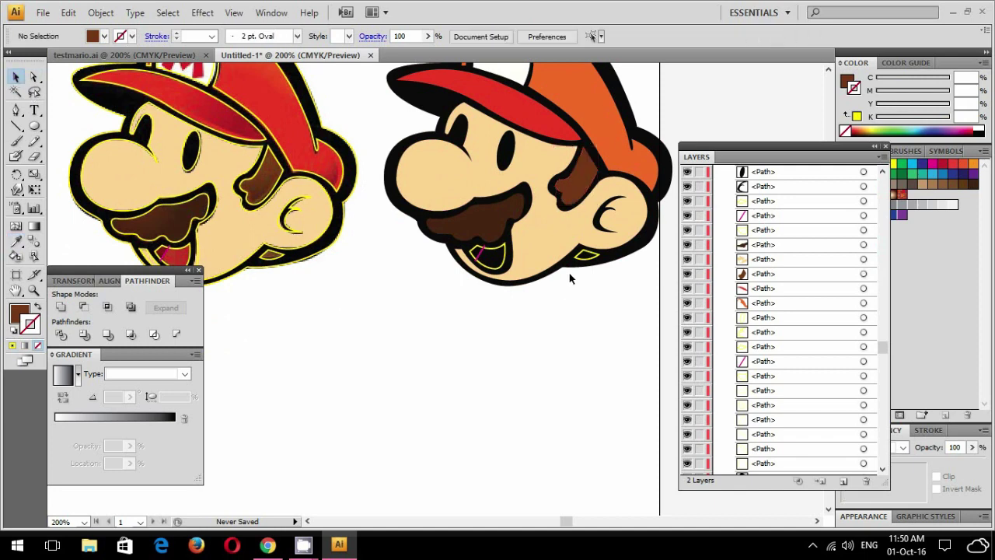
- Fill the mouth with the red of the template's tongue
{"action": "left_click", "coordinate": [585, 255]}
{"action": "key", "text": "i"}
{"action": "left_click", "coordinate": [15, 77]}
{"action": "left_click", "coordinate": [513, 311]}
{"action": "left_click", "coordinate": [498, 247]}
{"action": "key", "text": "i"}
{"action": "left_click", "coordinate": [167, 252]}
{"action": "left_click", "coordinate": [14, 77]}
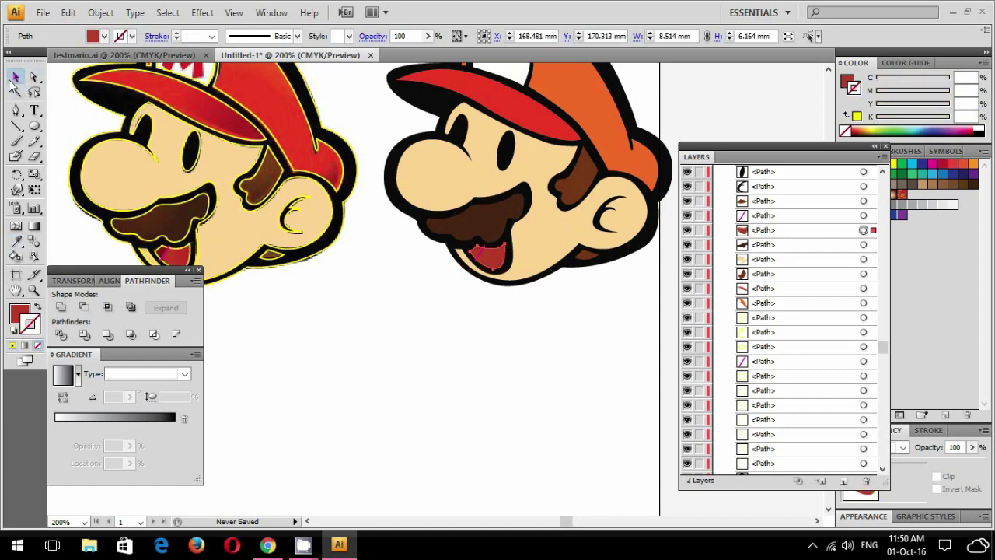
{"action": "left_click", "coordinate": [467, 371]}
{"action": "scroll", "coordinate": [502, 359], "scroll_direction": "up", "scroll_amount": 3}
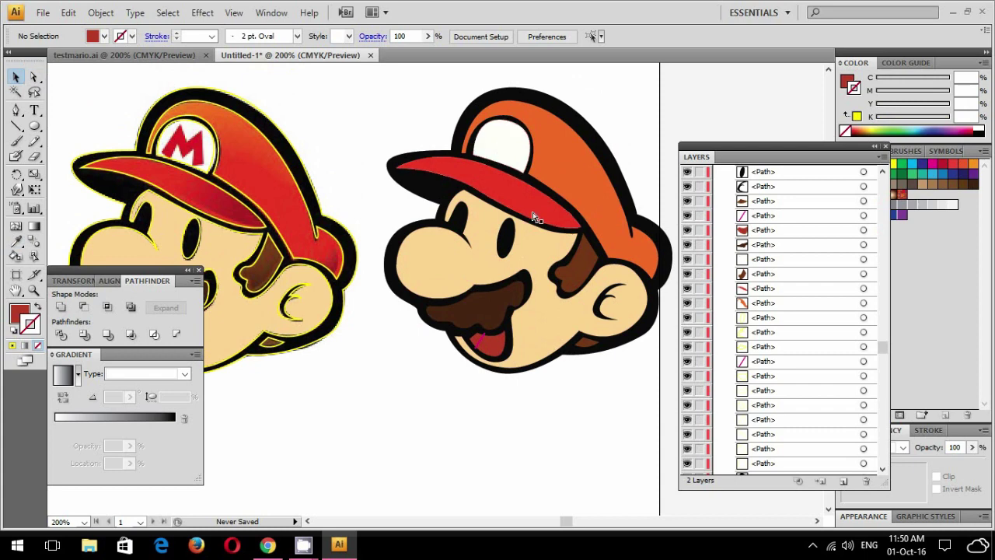
{"action": "scroll", "coordinate": [537, 241], "scroll_direction": "up", "scroll_amount": 3}
{"action": "left_click_drag", "start_coordinate": [573, 317], "coordinate": [429, 118]}
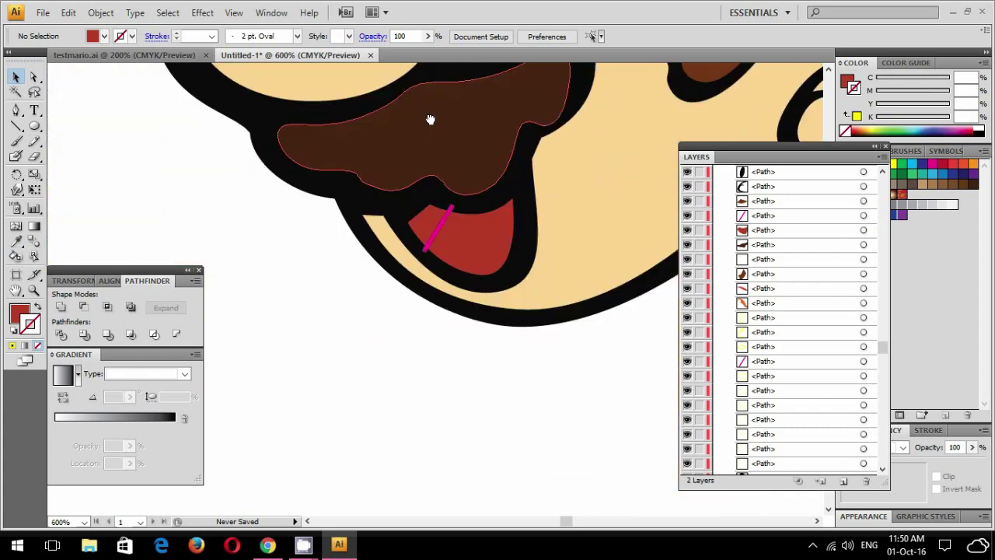
{"action": "left_click", "coordinate": [469, 232]}
{"action": "left_click", "coordinate": [437, 221], "text": "shift"}
{"action": "left_click_drag", "start_coordinate": [478, 237], "coordinate": [386, 349]}
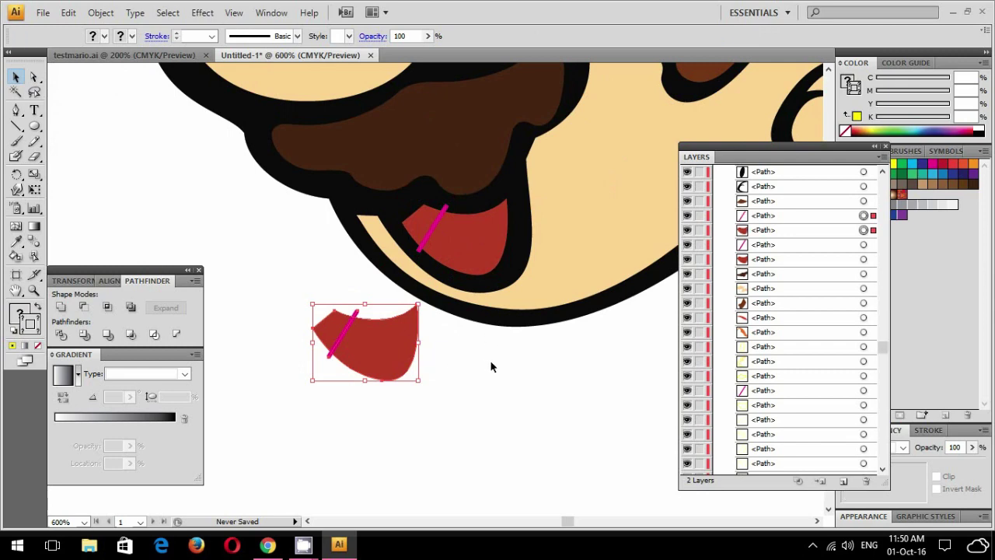
{"action": "key", "text": "Delete"}
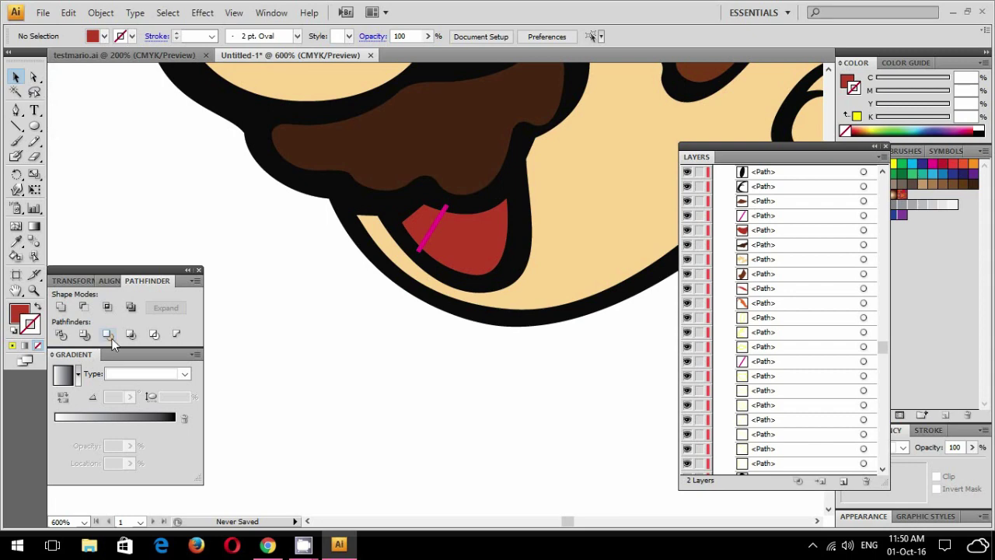
- Divide the red tongue along the pink line with Pathfinder Divide
{"action": "left_click", "coordinate": [282, 14]}
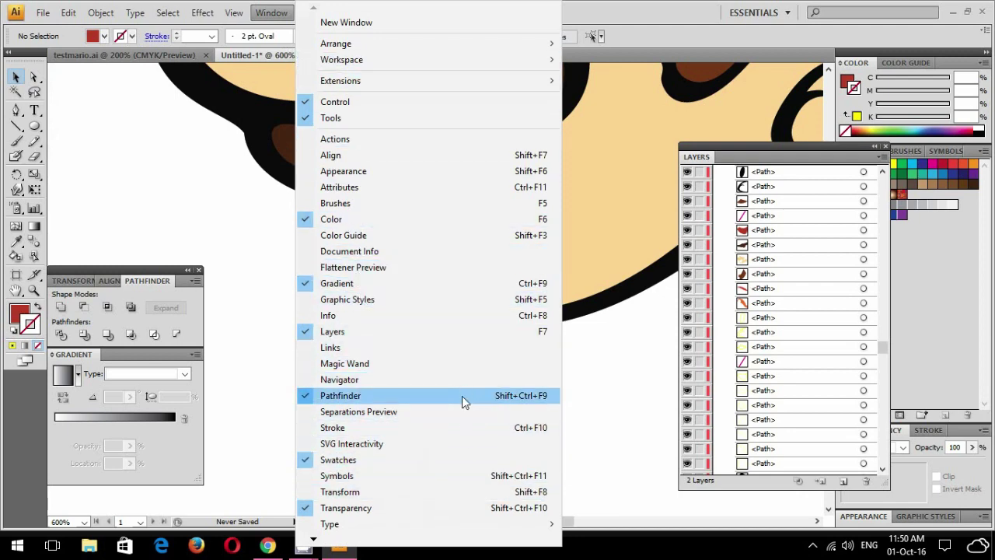
{"action": "double_click", "coordinate": [139, 272]}
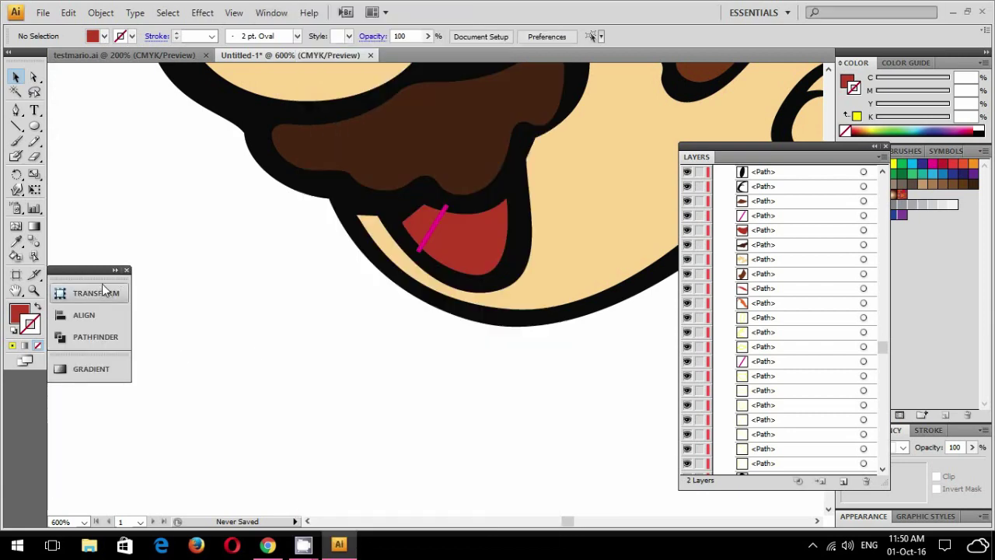
{"action": "left_click", "coordinate": [115, 269]}
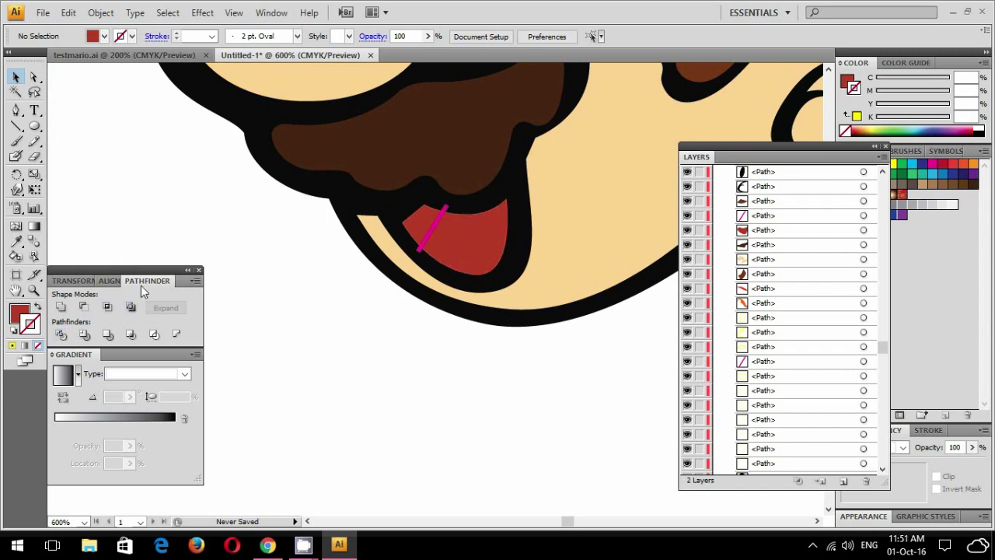
{"action": "left_click", "coordinate": [492, 254]}
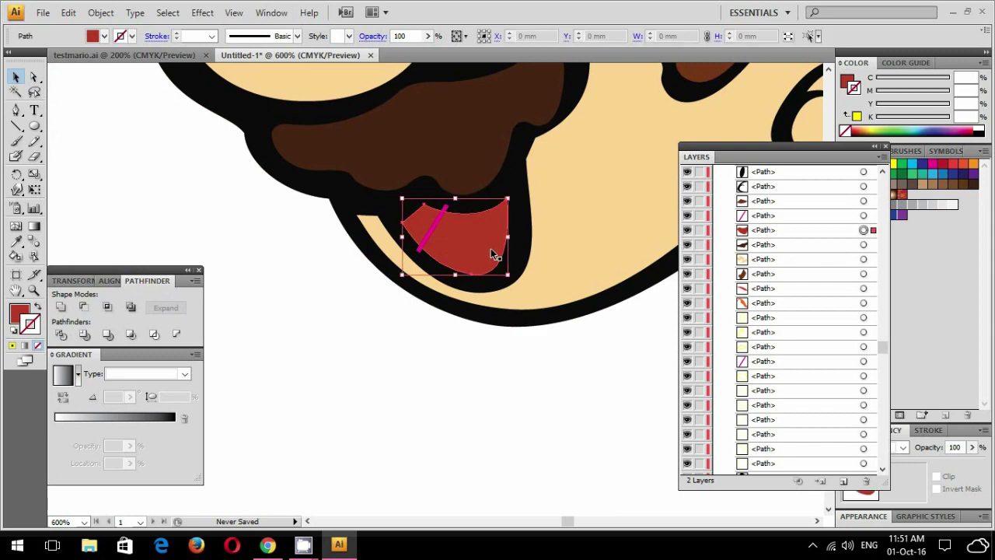
{"action": "left_click", "coordinate": [441, 350]}
{"action": "left_click", "coordinate": [469, 253]}
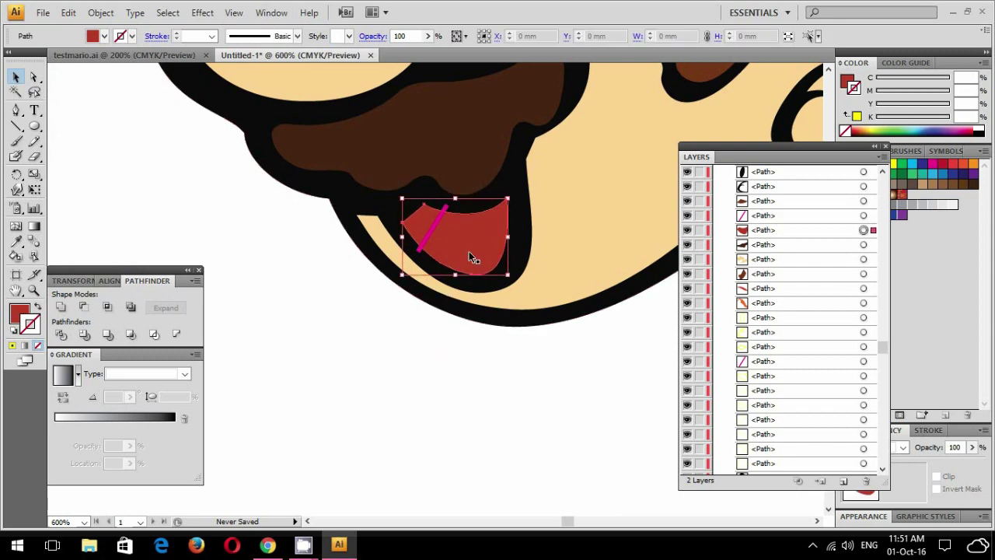
{"action": "left_click", "coordinate": [434, 225], "text": "shift"}
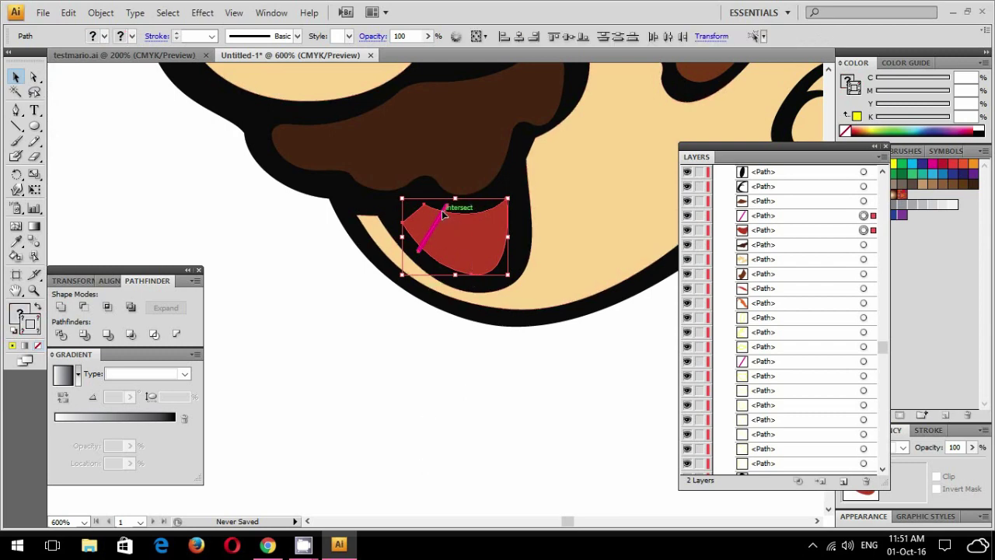
{"action": "left_click", "coordinate": [60, 336]}
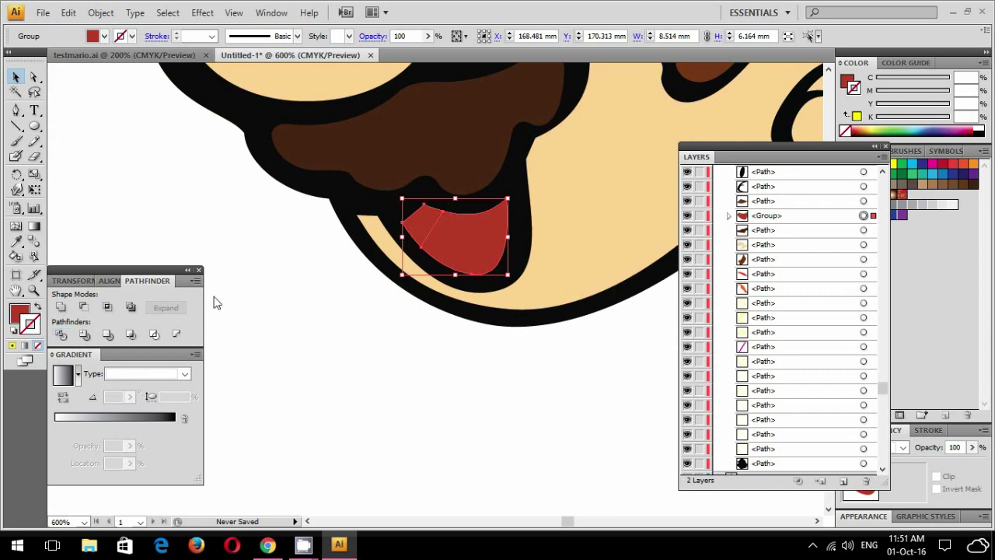
- Ungroup the divided tongue into two separate pieces
{"action": "right_click", "coordinate": [461, 241]}
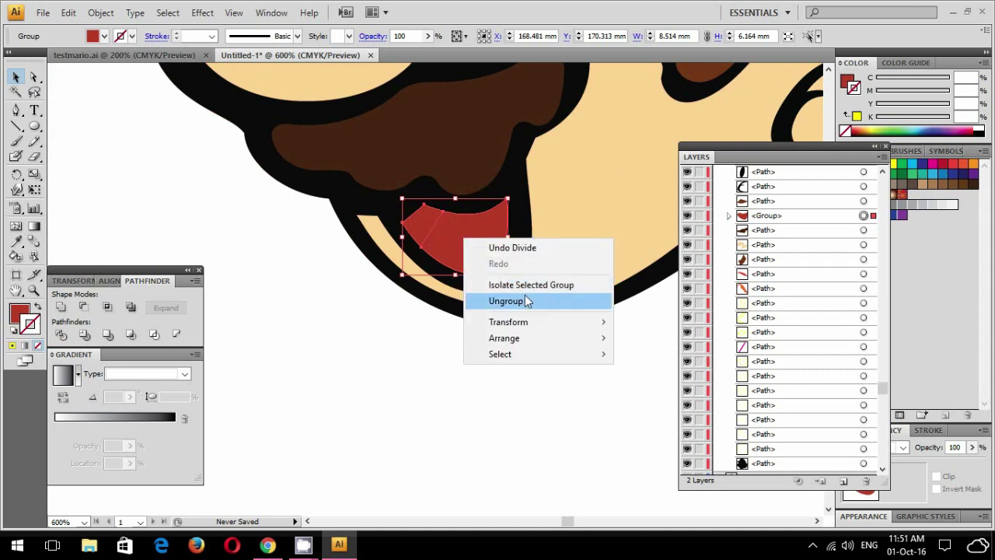
{"action": "left_click", "coordinate": [524, 302]}
{"action": "left_click", "coordinate": [493, 354]}
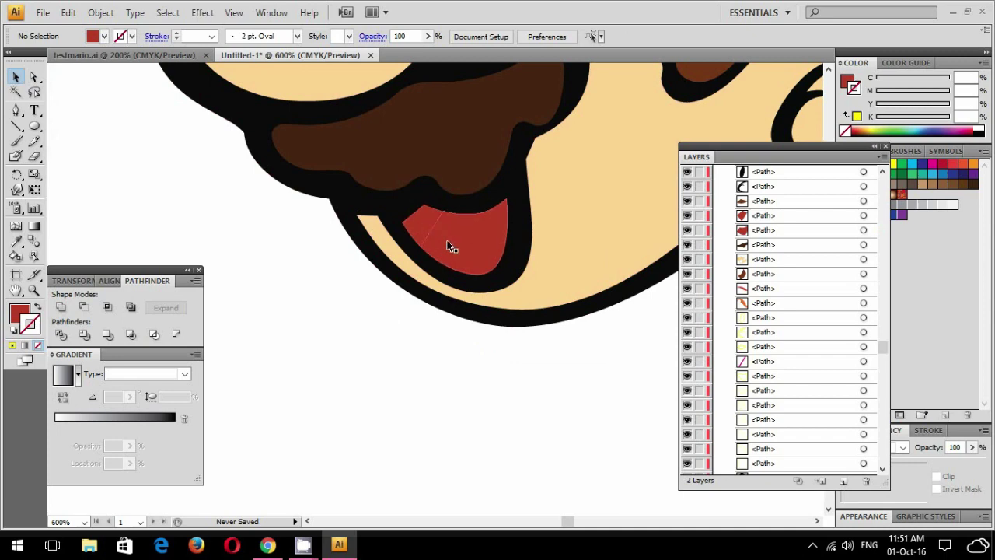
{"action": "left_click_drag", "start_coordinate": [448, 243], "coordinate": [467, 270]}
{"action": "key", "text": "ctrl+z"}
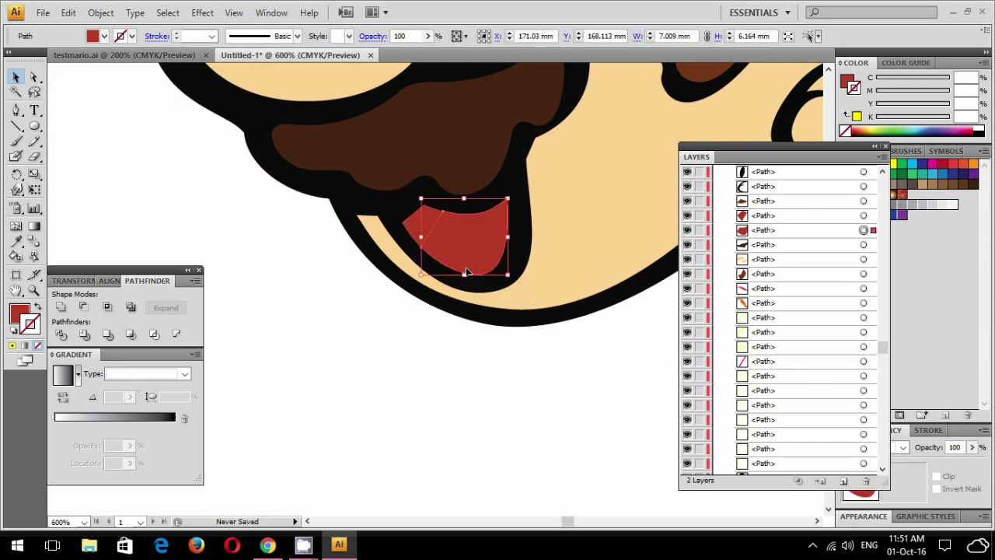
- Eyedropper the reference's yellow outline onto the small left tongue piece, leaving it unfilled
{"action": "left_click", "coordinate": [435, 221]}
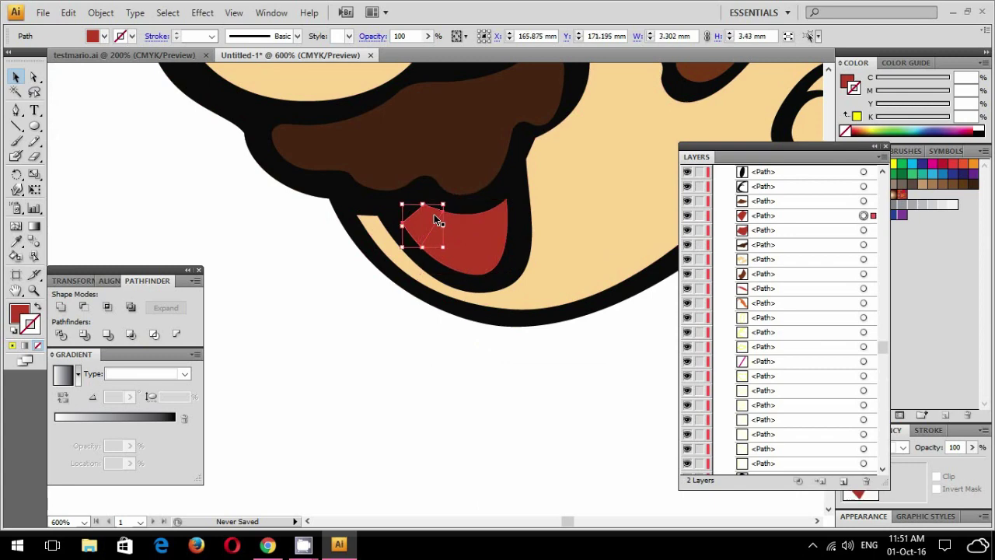
{"action": "key", "text": "ctrl+minus"}
{"action": "key", "text": "ctrl+minus"}
{"action": "key", "text": "ctrl+minus"}
{"action": "left_click_drag", "start_coordinate": [251, 225], "coordinate": [277, 217]}
{"action": "key", "text": "i"}
{"action": "left_click", "coordinate": [144, 256]}
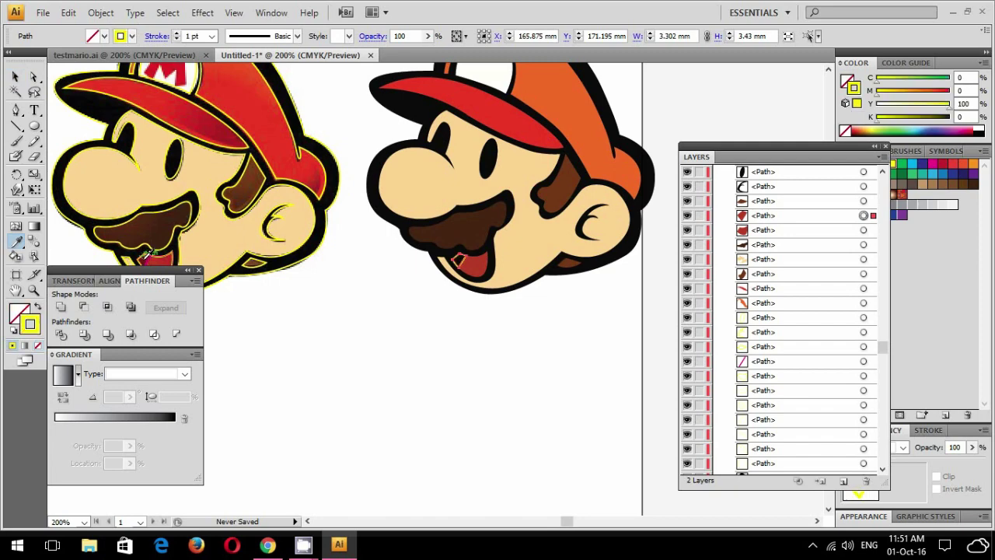
- Hide the Layers panel and eyedropper the reference mouth's dark red onto the small tongue piece
{"action": "key", "text": "ctrl+plus"}
{"action": "key", "text": "ctrl+plus"}
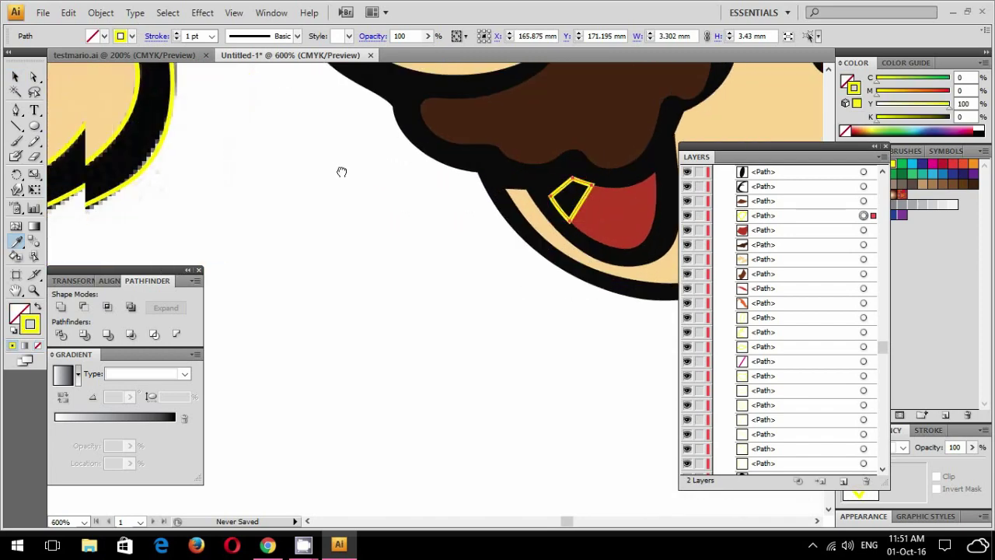
{"action": "key", "text": "ctrl+plus"}
{"action": "left_click_drag", "start_coordinate": [176, 183], "coordinate": [309, 168]}
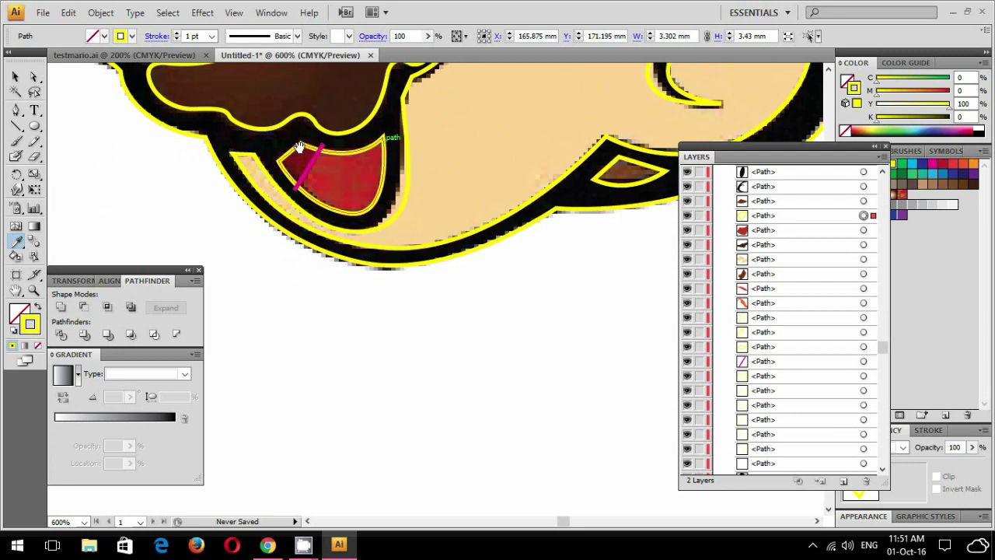
{"action": "key", "text": "F7"}
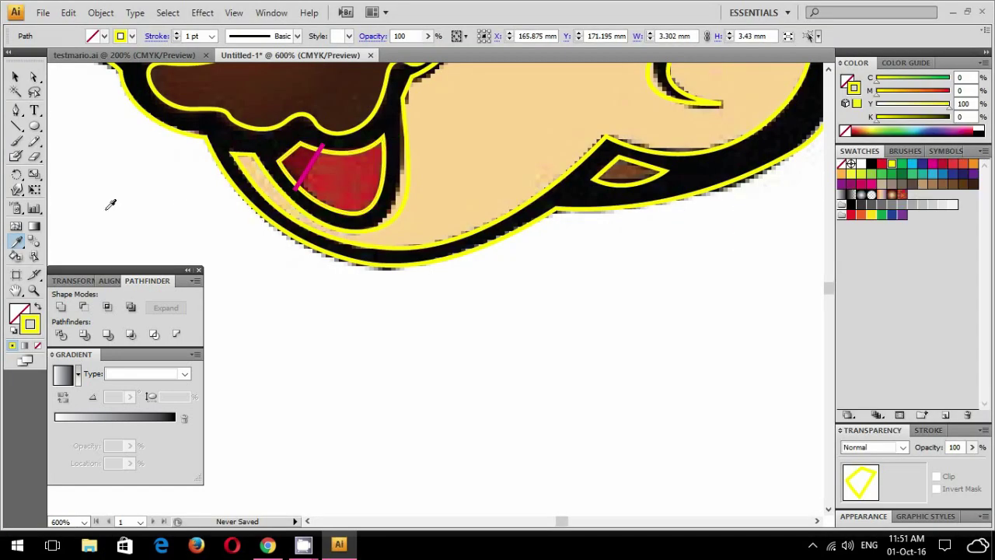
{"action": "left_click", "coordinate": [300, 152]}
{"action": "key", "text": "v"}
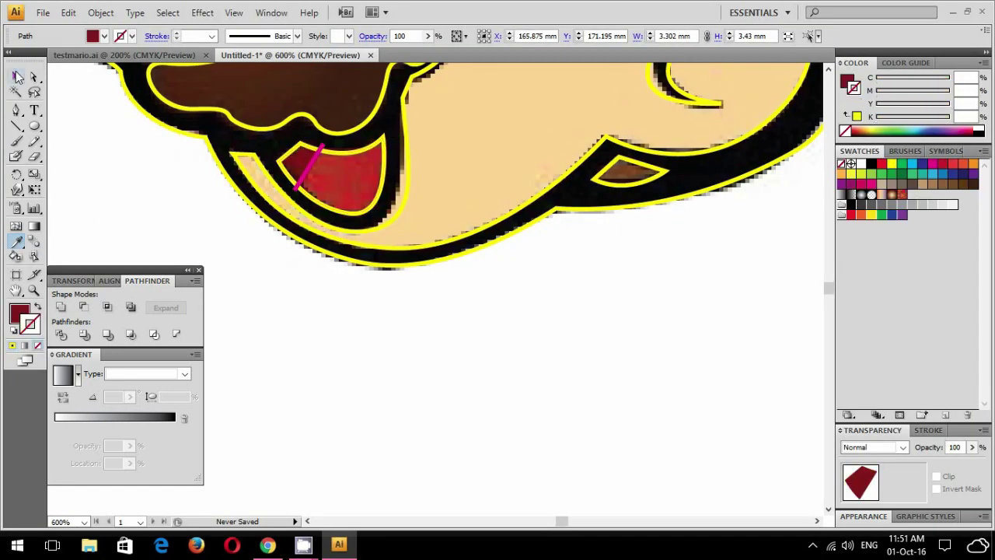
{"action": "left_click", "coordinate": [431, 330]}
{"action": "key", "text": "ctrl+minus"}
{"action": "key", "text": "ctrl+minus"}
{"action": "key", "text": "ctrl+minus"}
{"action": "key", "text": "ctrl+minus"}
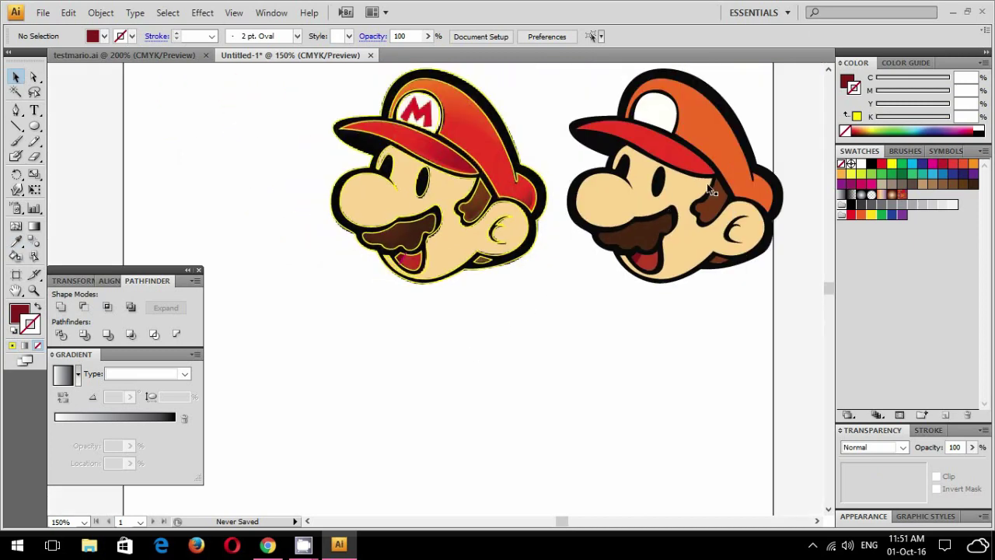
{"action": "left_click_drag", "start_coordinate": [545, 268], "coordinate": [467, 346]}
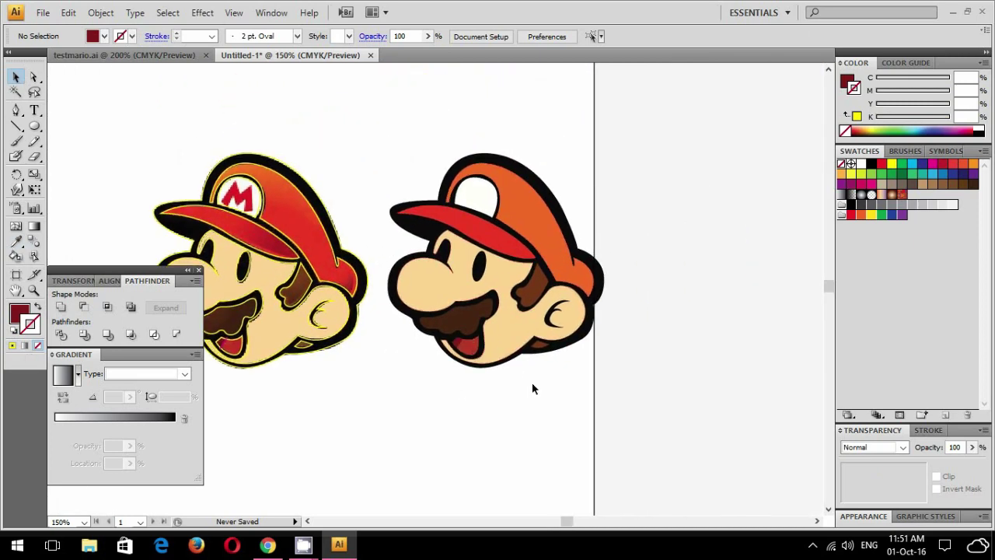
- Draw a small dark-red rectangle above the traced cap
{"action": "key", "text": "ctrl+plus"}
{"action": "key", "text": "ctrl+plus"}
{"action": "key", "text": "ctrl+plus"}
{"action": "scroll", "coordinate": [645, 155], "scroll_direction": "up", "scroll_amount": 5}
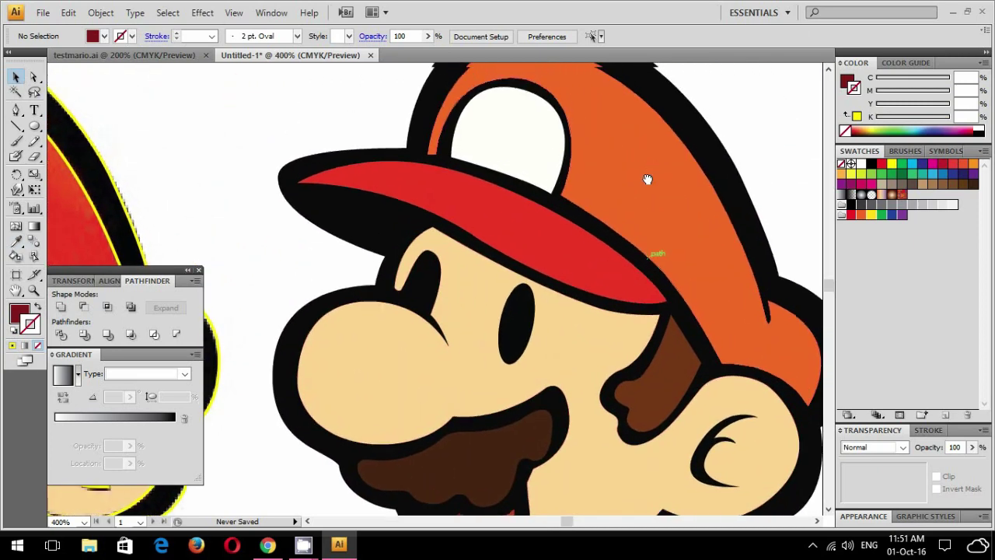
{"action": "scroll", "coordinate": [648, 178], "scroll_direction": "up", "scroll_amount": 2}
{"action": "scroll", "coordinate": [472, 244], "scroll_direction": "left", "scroll_amount": 5}
{"action": "scroll", "coordinate": [321, 207], "scroll_direction": "left", "scroll_amount": 4}
{"action": "scroll", "coordinate": [471, 220], "scroll_direction": "up", "scroll_amount": 3}
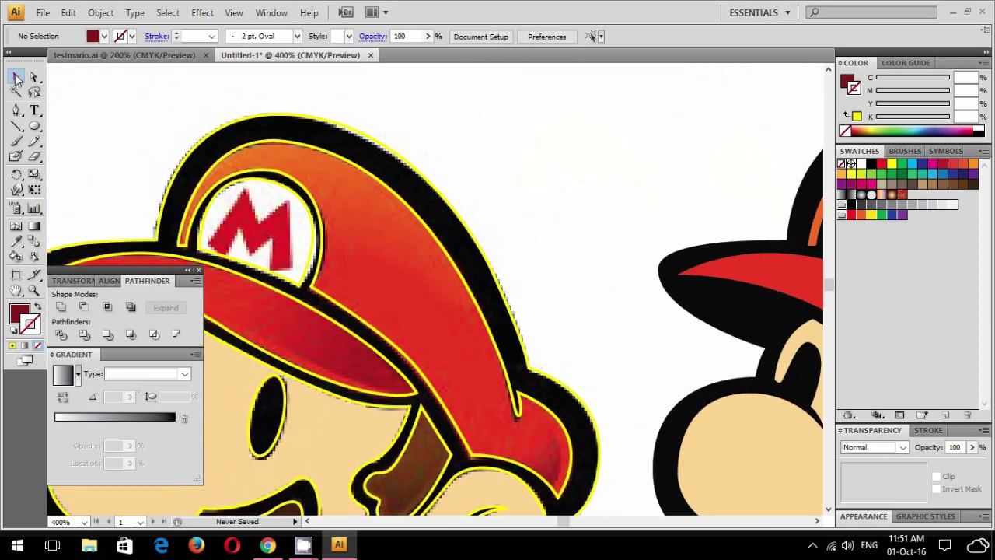
{"action": "left_click", "coordinate": [35, 126]}
{"action": "key", "text": "F7"}
{"action": "left_click", "coordinate": [64, 129]}
{"action": "mouse_move", "coordinate": [380, 94]}
{"action": "left_mouse_down"}
{"action": "mouse_move", "coordinate": [404, 109]}
{"action": "mouse_move", "coordinate": [478, 115]}
{"action": "left_mouse_up"}
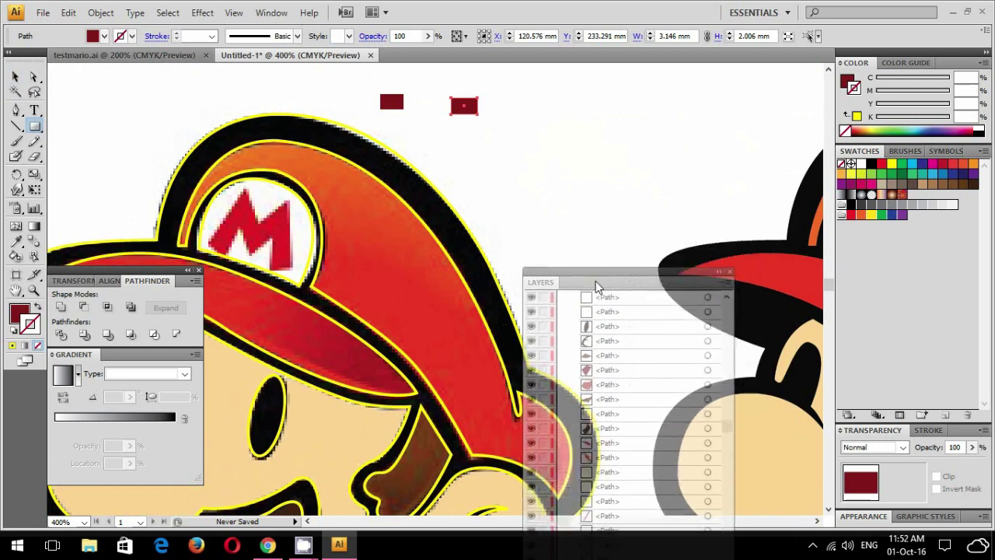
{"action": "left_click_drag", "start_coordinate": [752, 153], "coordinate": [586, 336]}
{"action": "key", "text": "ctrl+z"}
- Duplicate the rectangle rightward into a row of small squares
{"action": "left_click", "coordinate": [15, 77]}
{"action": "left_click", "coordinate": [479, 132]}
{"action": "left_click", "coordinate": [393, 109]}
{"action": "left_click_drag", "start_coordinate": [379, 103], "coordinate": [415, 109]}
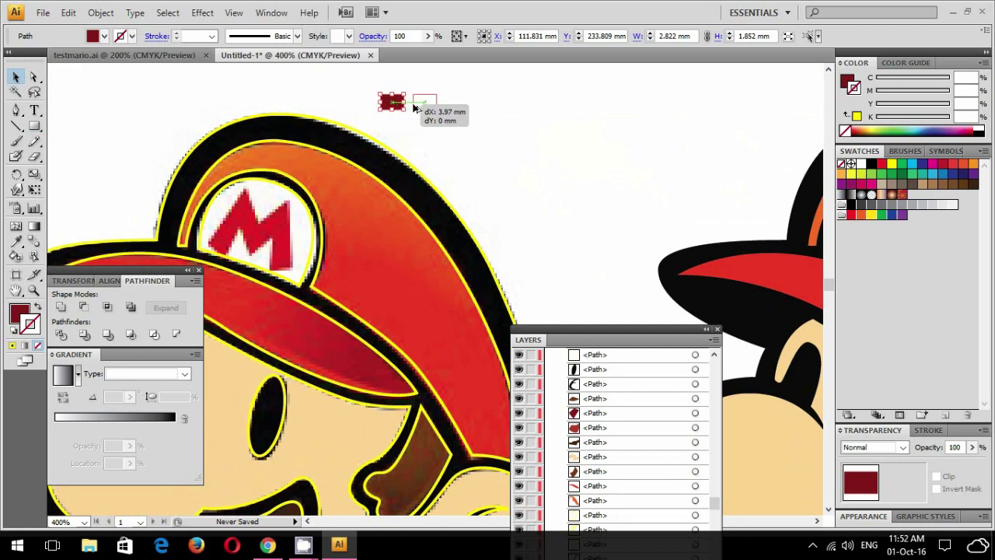
{"action": "left_click_drag", "start_coordinate": [415, 109], "coordinate": [414, 109]}
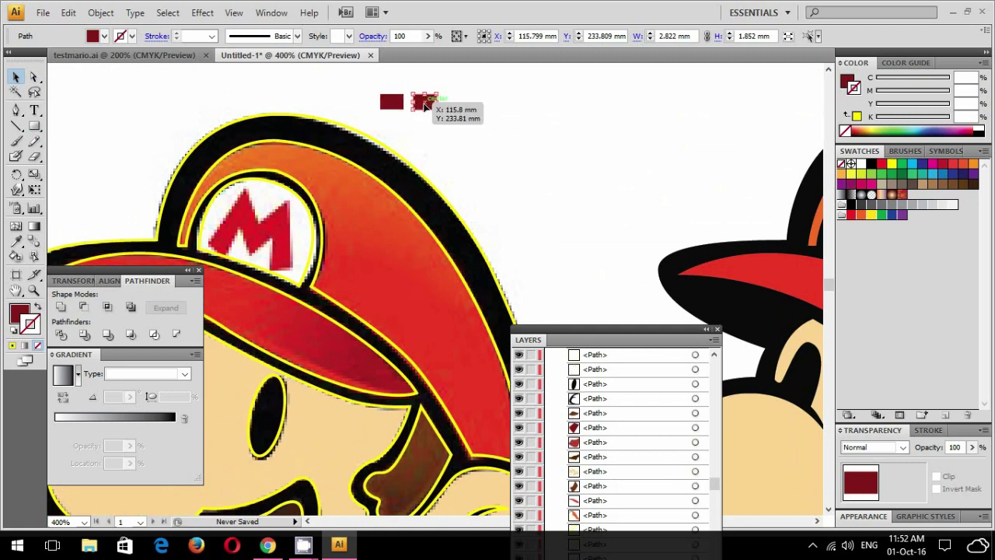
{"action": "key", "text": "ctrl+z"}
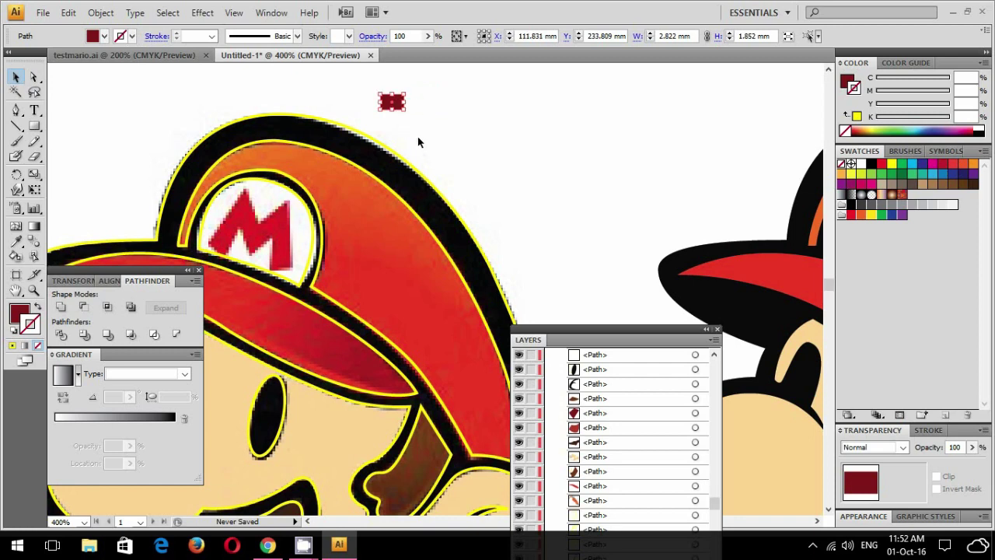
{"action": "left_click_drag", "start_coordinate": [396, 106], "coordinate": [424, 101]}
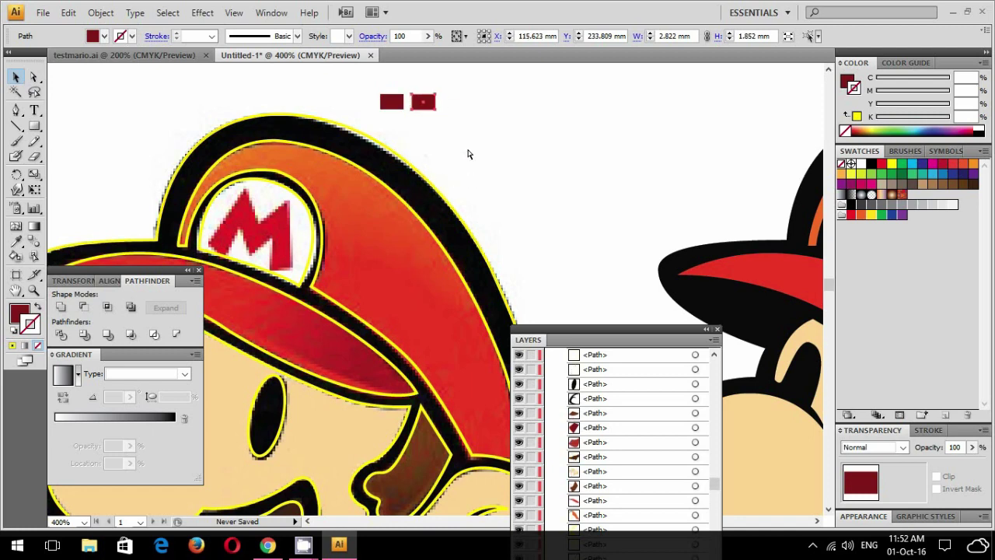
{"action": "key", "text": "ctrl+d"}
{"action": "key", "text": "ctrl+d"}
{"action": "key", "text": "ctrl+d"}
{"action": "key", "text": "ctrl+d"}
{"action": "key", "text": "ctrl+d"}
{"action": "left_click", "coordinate": [592, 175]}
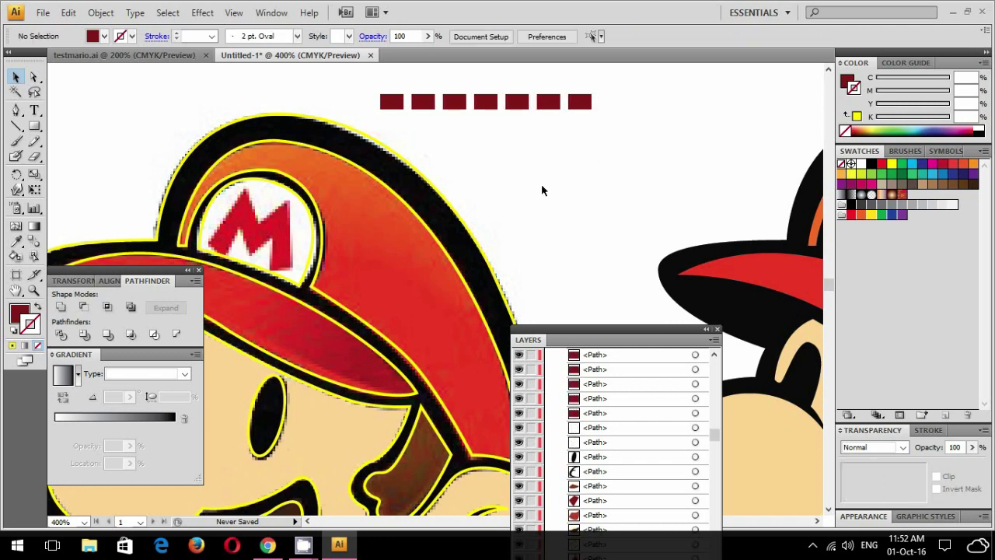
{"action": "left_click_drag", "start_coordinate": [544, 191], "coordinate": [403, 216]}
- Sample the cap's orange into the first square and its red into the second
{"action": "left_click", "coordinate": [375, 121]}
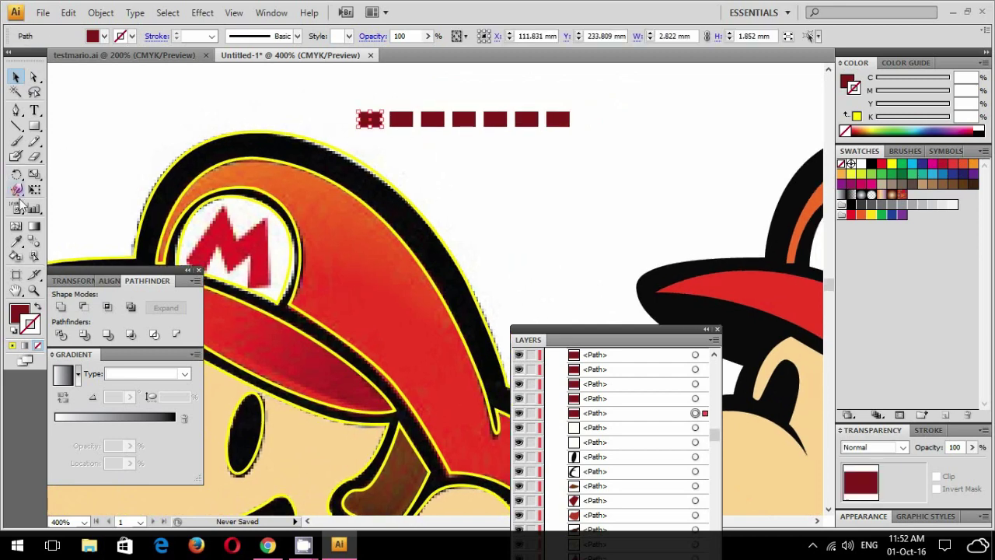
{"action": "left_click", "coordinate": [17, 243]}
{"action": "left_click", "coordinate": [252, 165]}
{"action": "key", "text": "v"}
{"action": "left_click", "coordinate": [401, 118]}
{"action": "scroll", "coordinate": [420, 183], "scroll_direction": "down", "scroll_amount": 3}
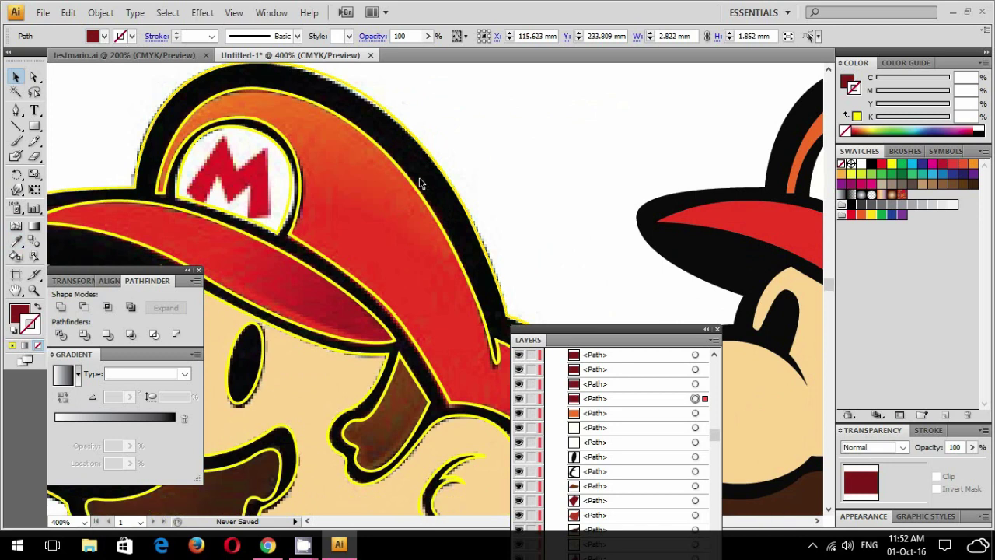
{"action": "left_click_drag", "start_coordinate": [599, 333], "coordinate": [672, 333]}
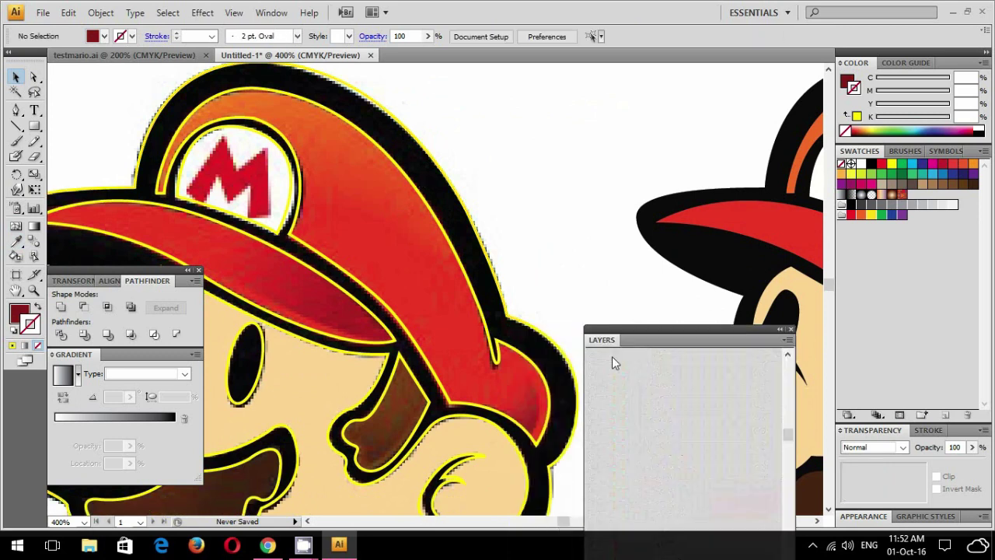
{"action": "scroll", "coordinate": [559, 261], "scroll_direction": "up", "scroll_amount": 3}
{"action": "left_click", "coordinate": [397, 108]}
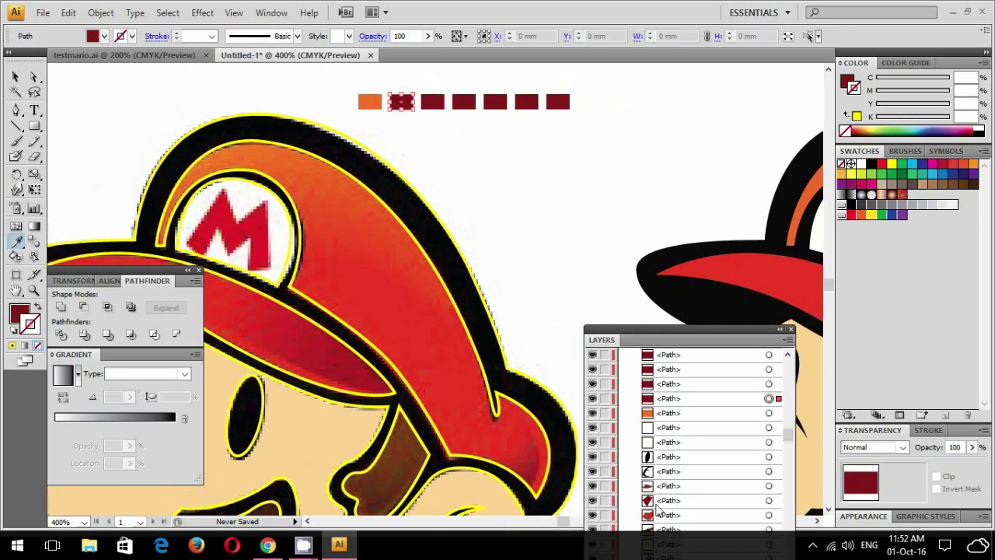
{"action": "key", "text": "i"}
{"action": "left_click", "coordinate": [547, 457]}
{"action": "key", "text": "v"}
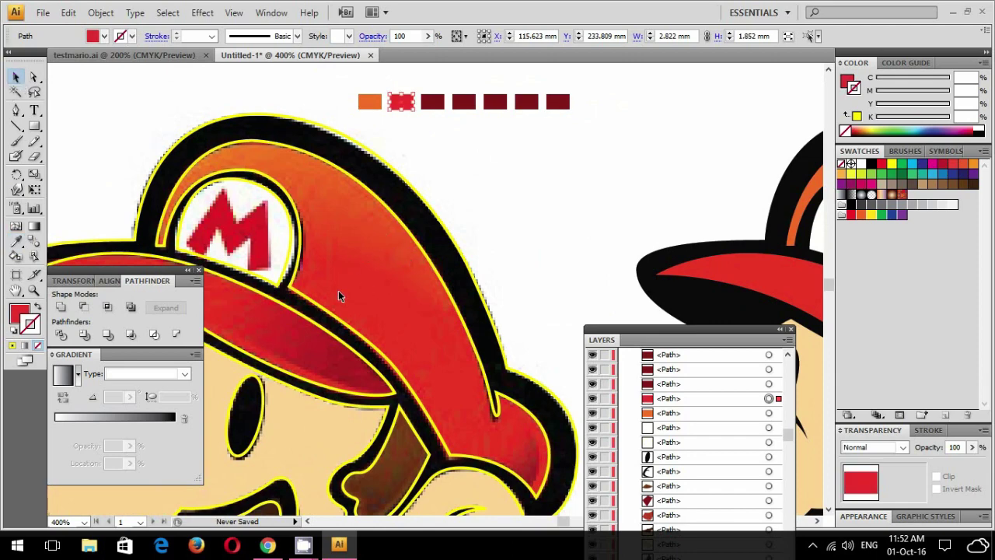
- Delete the leftover dark-red rectangles and move the orange and red squares right
{"action": "mouse_move", "coordinate": [403, 374]}
{"action": "left_mouse_down"}
{"action": "mouse_move", "coordinate": [484, 273]}
{"action": "mouse_move", "coordinate": [337, 332]}
{"action": "mouse_move", "coordinate": [392, 312]}
{"action": "mouse_move", "coordinate": [307, 329]}
{"action": "left_mouse_up"}
{"action": "left_click_drag", "start_coordinate": [420, 166], "coordinate": [199, 93]}
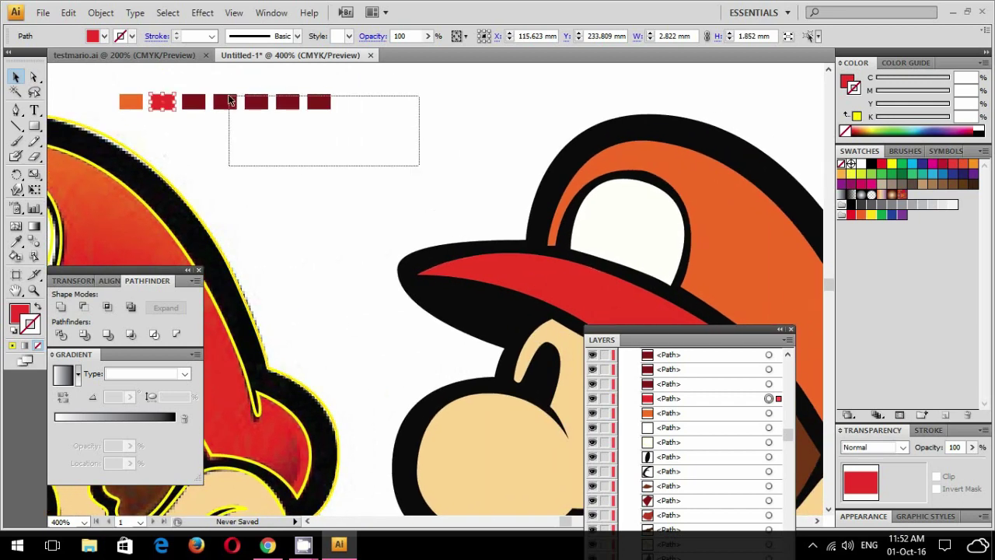
{"action": "key", "text": "Delete"}
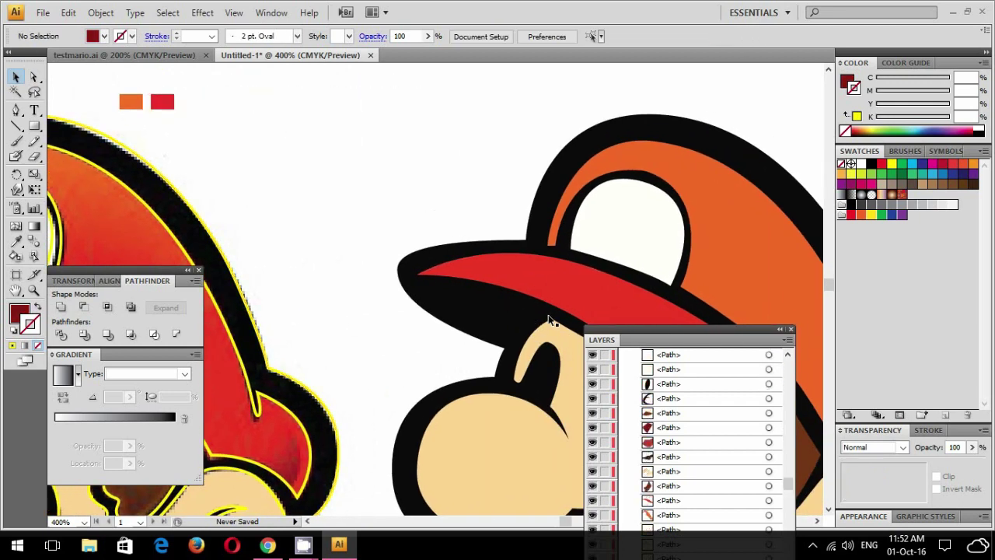
{"action": "left_click_drag", "start_coordinate": [633, 330], "coordinate": [299, 372]}
{"action": "mouse_move", "coordinate": [305, 145]}
{"action": "left_mouse_down"}
{"action": "mouse_move", "coordinate": [303, 177]}
{"action": "mouse_move", "coordinate": [134, 96]}
{"action": "left_mouse_up"}
{"action": "mouse_move", "coordinate": [161, 133]}
{"action": "left_mouse_down"}
{"action": "mouse_move", "coordinate": [628, 170]}
{"action": "mouse_move", "coordinate": [399, 141]}
{"action": "left_mouse_up"}
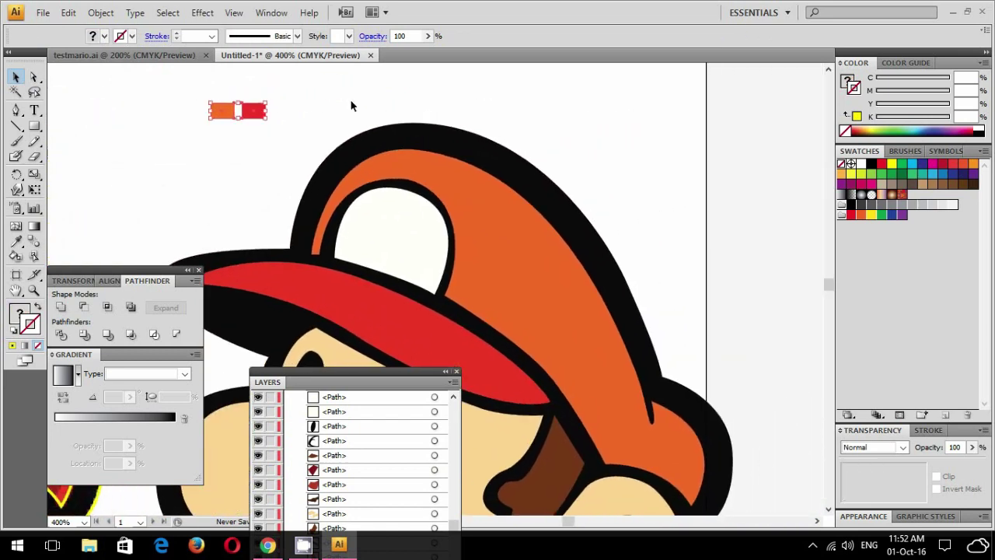
- Save the orange square's colour as a new swatch
{"action": "left_click", "coordinate": [223, 110]}
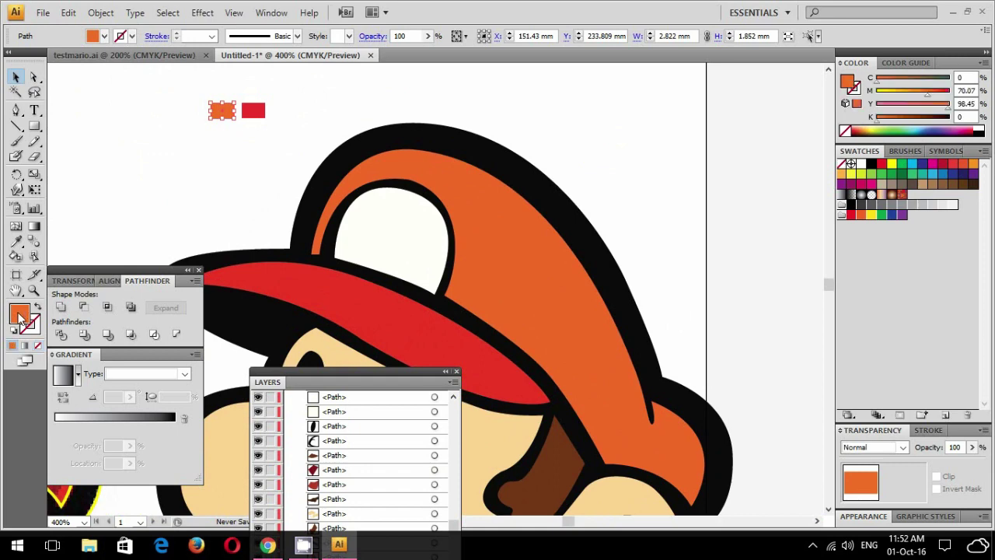
{"action": "left_click_drag", "start_coordinate": [754, 285], "coordinate": [881, 182]}
{"action": "left_click", "coordinate": [269, 15]}
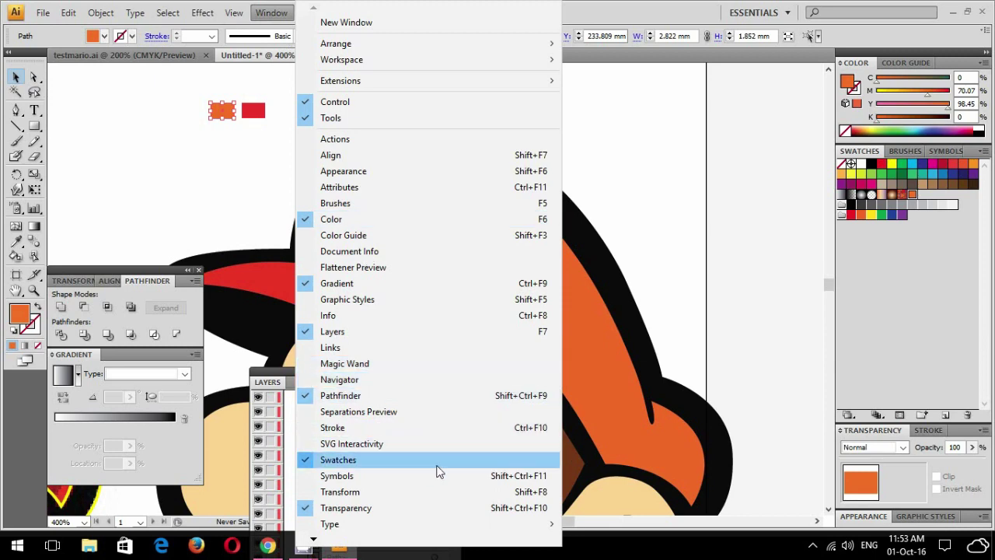
{"action": "left_click", "coordinate": [961, 231]}
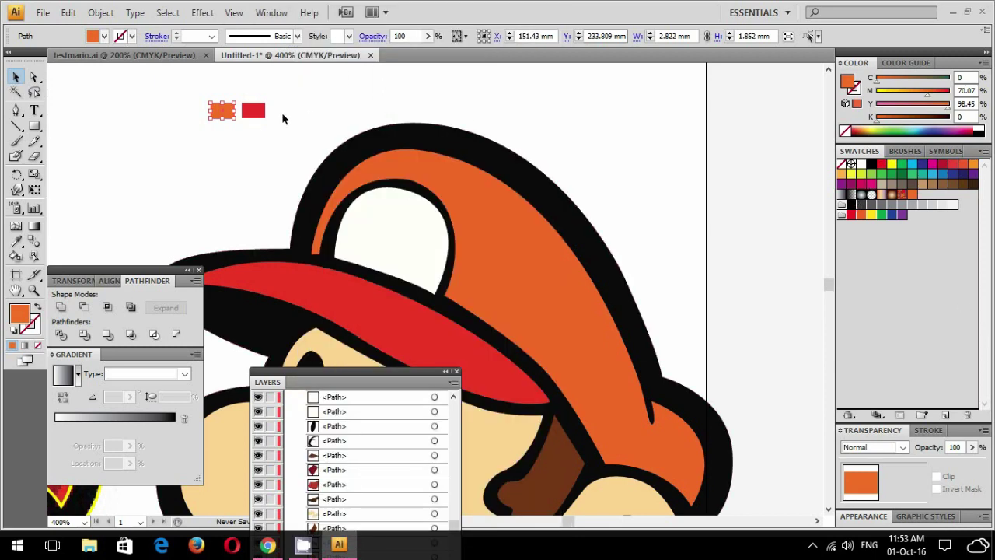
{"action": "left_click", "coordinate": [253, 111]}
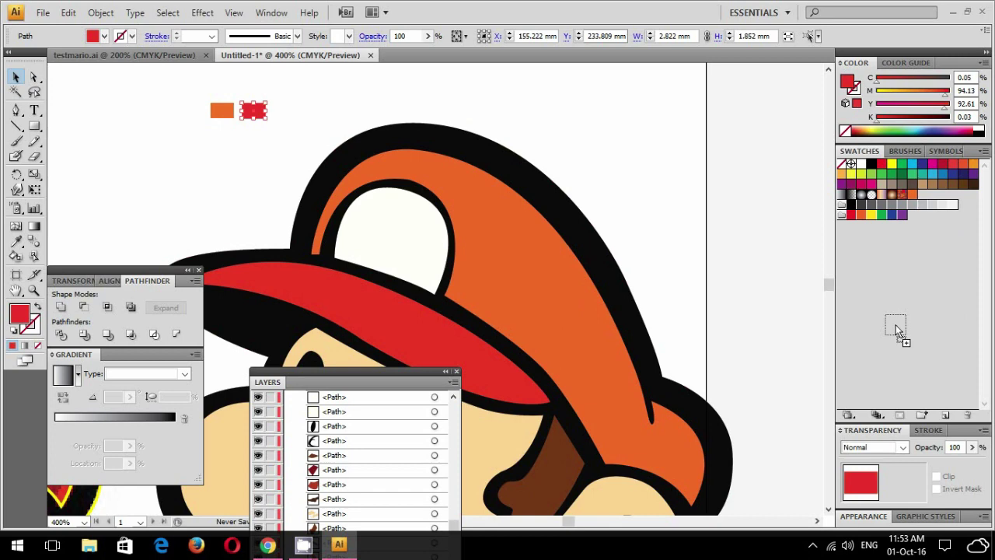
{"action": "left_click", "coordinate": [563, 264]}
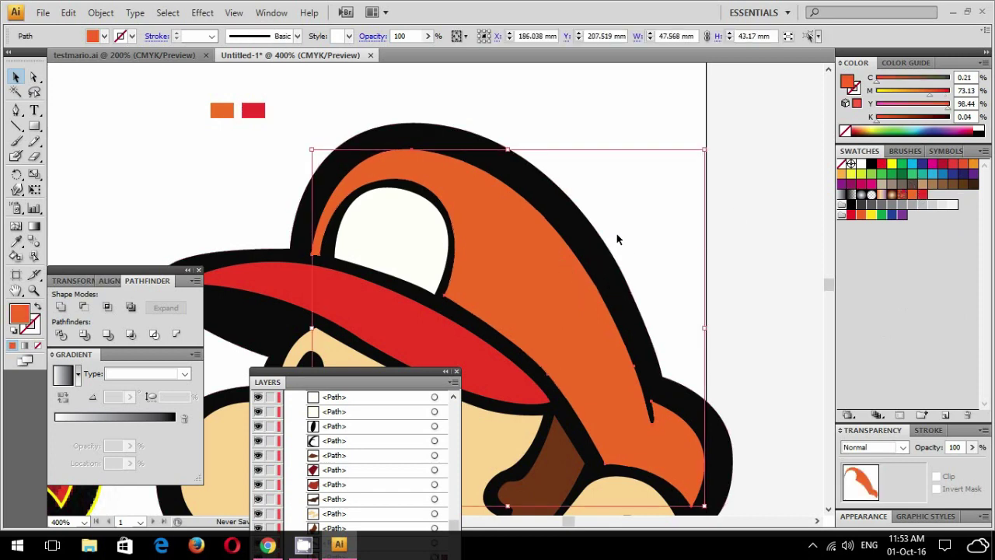
- Apply a linear gradient to the upper cap shape, keeping only its two end stops
{"action": "left_click", "coordinate": [129, 425]}
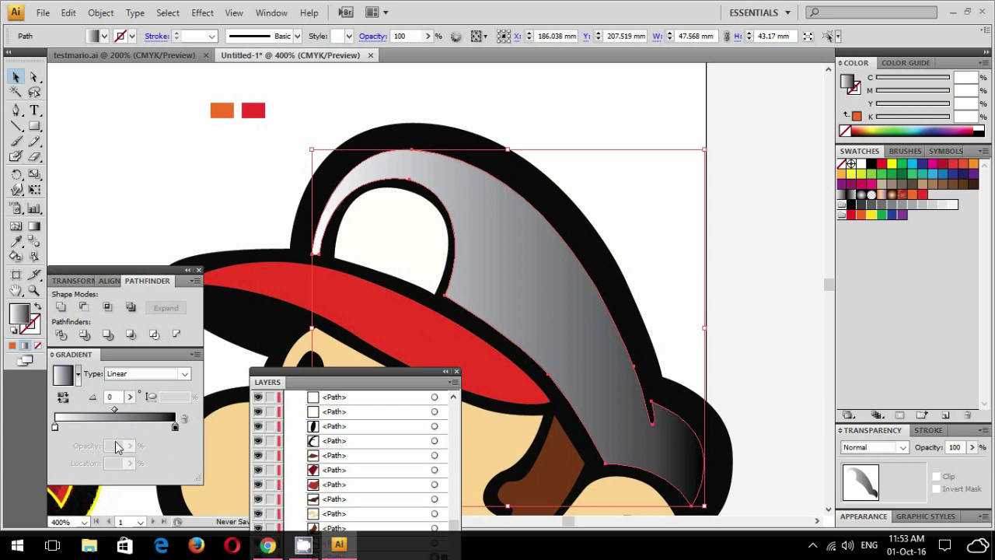
{"action": "left_click", "coordinate": [57, 426]}
{"action": "left_click", "coordinate": [112, 428]}
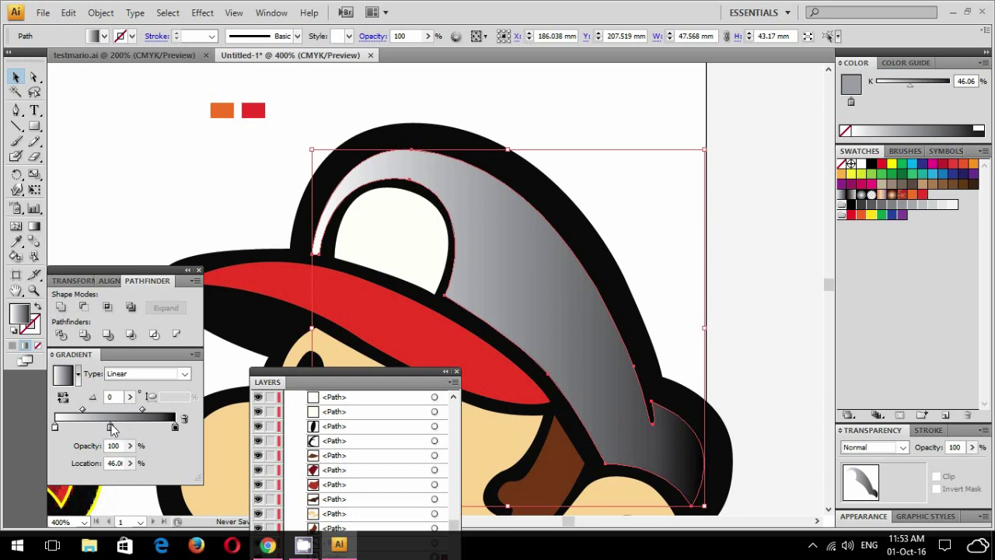
{"action": "double_click", "coordinate": [112, 428]}
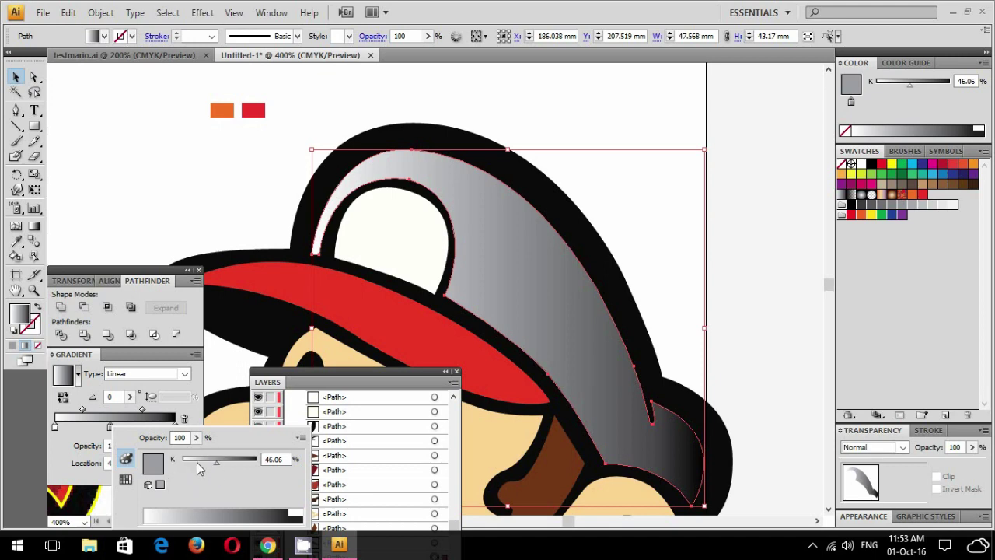
{"action": "left_click", "coordinate": [84, 427]}
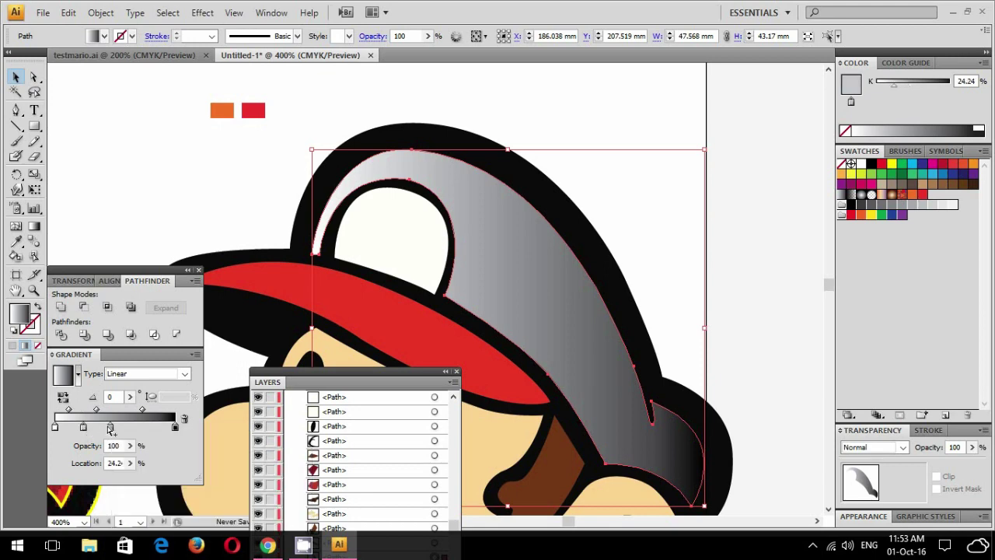
{"action": "mouse_move", "coordinate": [110, 427]}
{"action": "left_mouse_down"}
{"action": "mouse_move", "coordinate": [77, 447]}
{"action": "mouse_move", "coordinate": [86, 462]}
{"action": "left_mouse_up"}
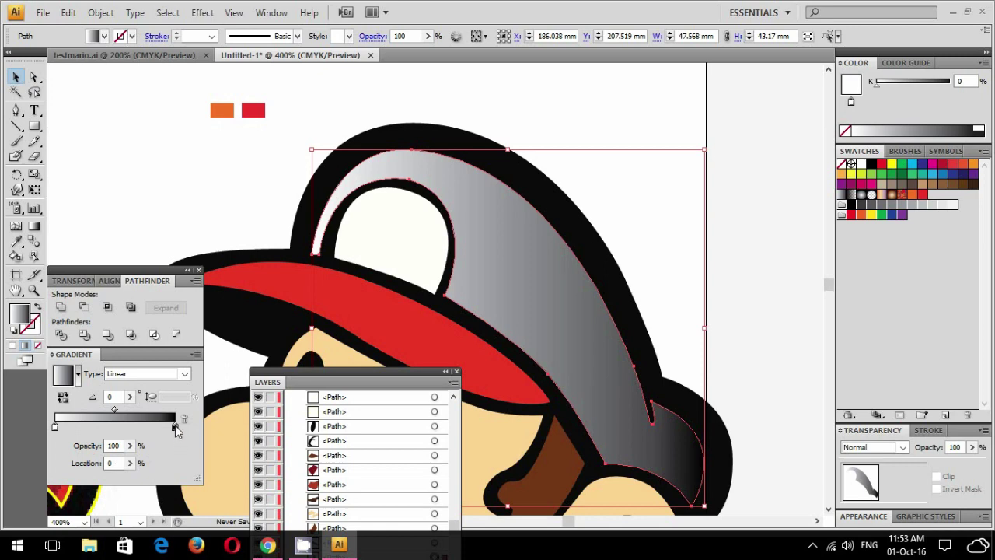
- Open the end stop's colour settings to set it to 100% black
{"action": "double_click", "coordinate": [175, 427]}
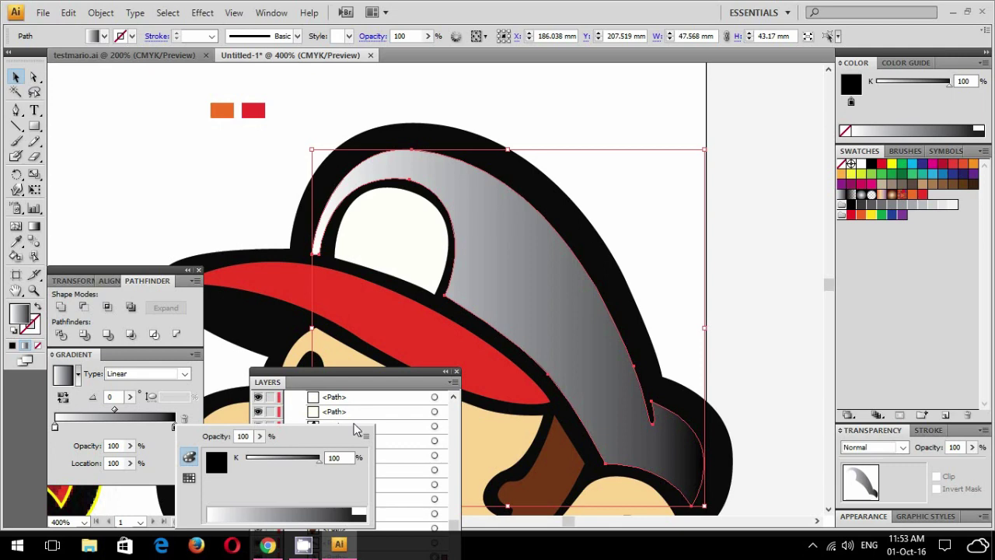
{"action": "left_click_drag", "start_coordinate": [131, 283], "coordinate": [141, 99]}
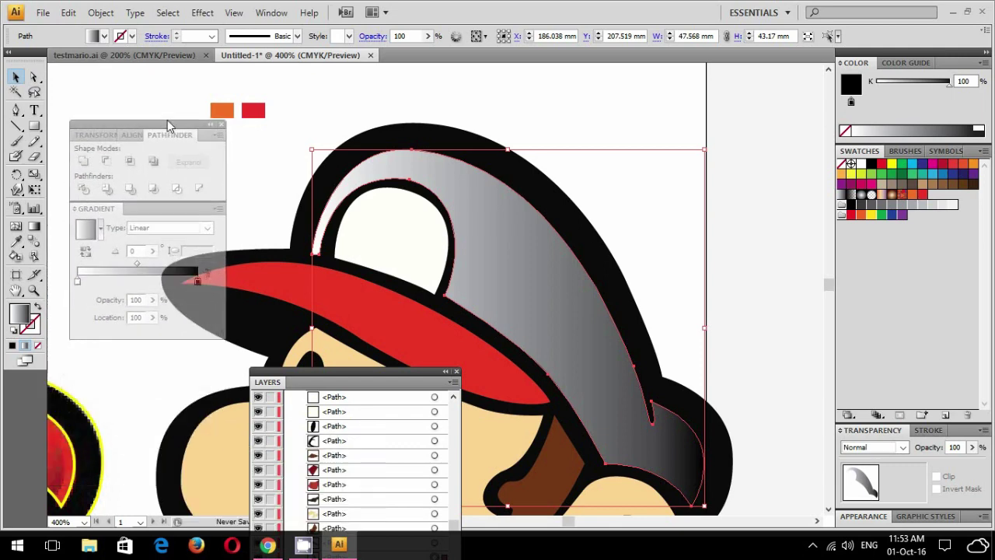
{"action": "double_click", "coordinate": [186, 244]}
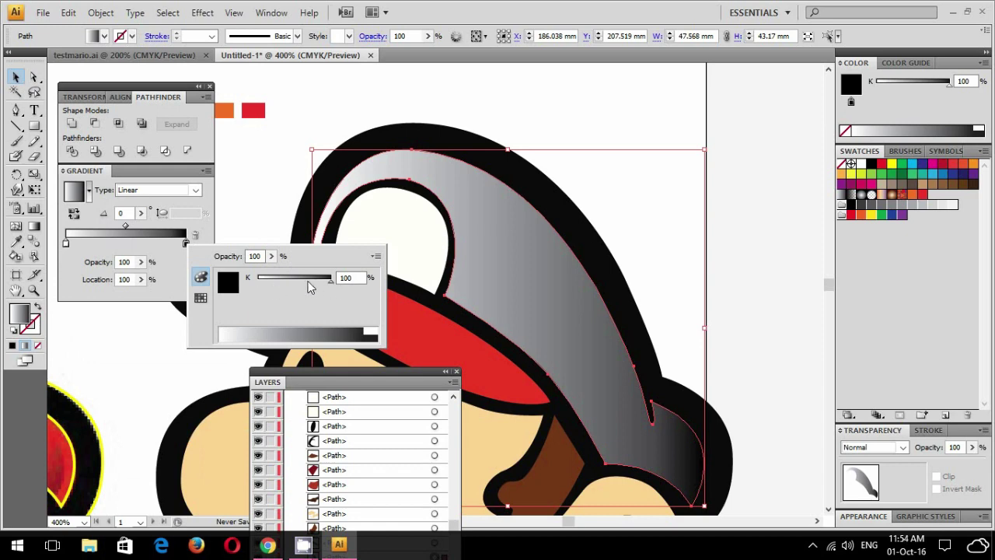
{"action": "left_click", "coordinate": [376, 257]}
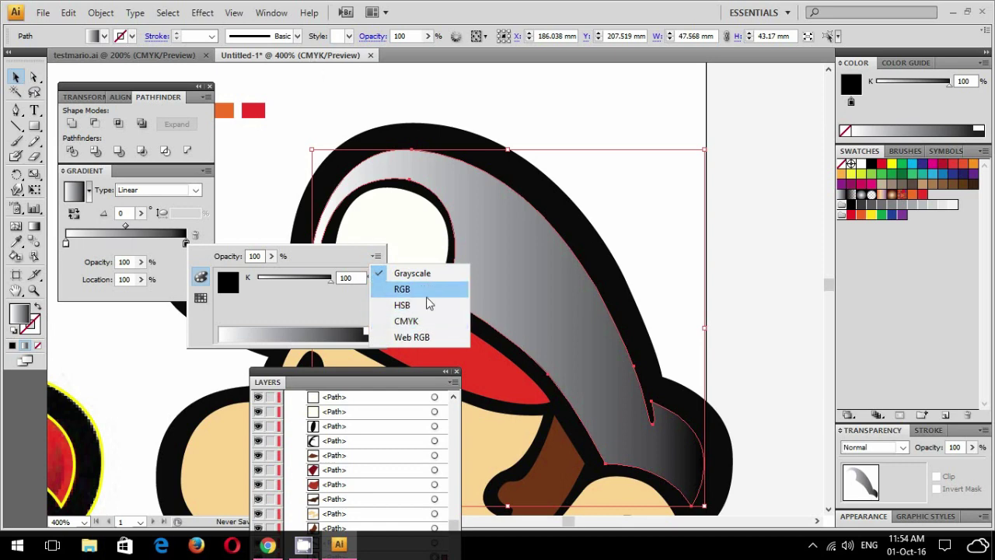
- Colour the gradient's right stop red and left stop orange using the sampled swatches
{"action": "left_click", "coordinate": [426, 321]}
{"action": "mouse_move", "coordinate": [306, 308]}
{"action": "left_mouse_down"}
{"action": "mouse_move", "coordinate": [302, 334]}
{"action": "mouse_move", "coordinate": [320, 334]}
{"action": "left_mouse_up"}
{"action": "left_click", "coordinate": [208, 230]}
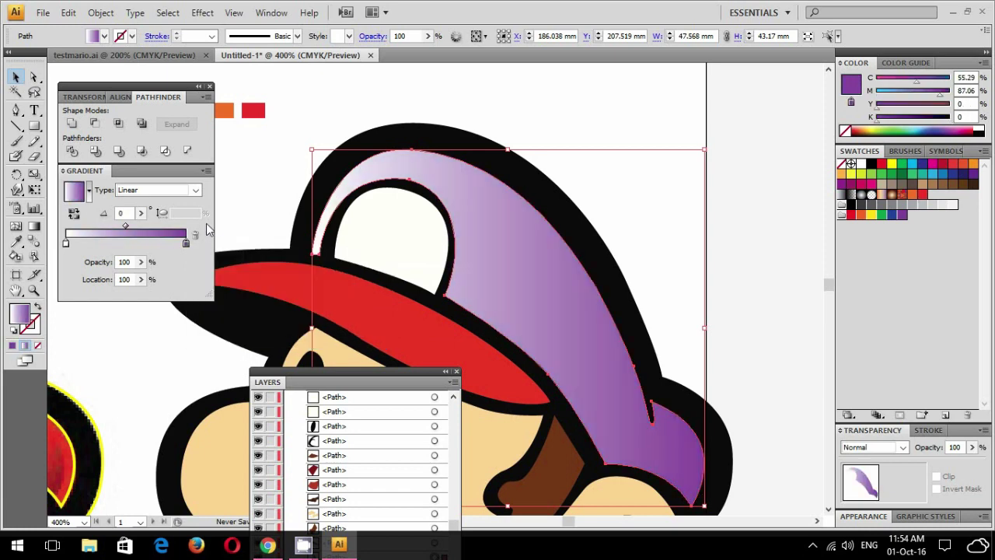
{"action": "left_click_drag", "start_coordinate": [922, 199], "coordinate": [187, 245]}
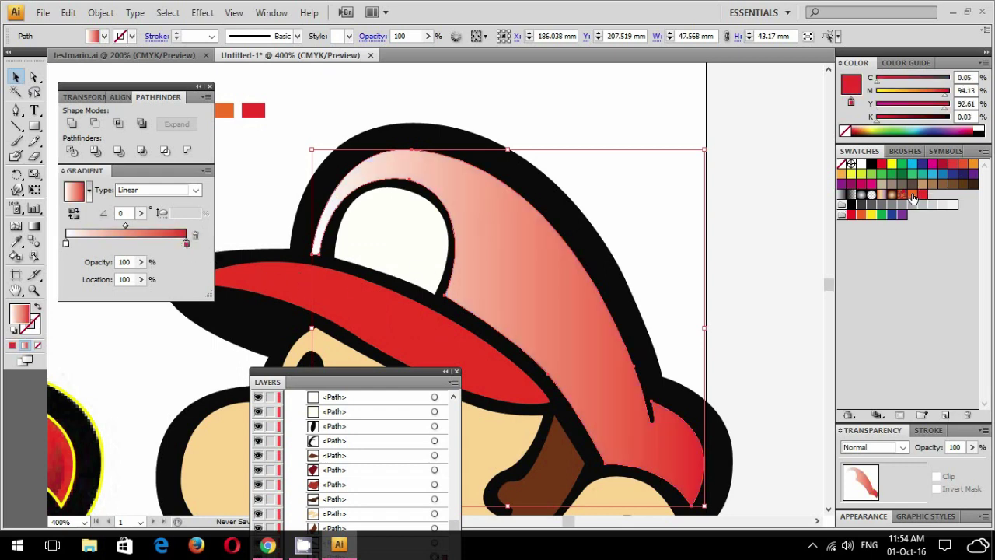
{"action": "left_click", "coordinate": [66, 243]}
{"action": "left_click_drag", "start_coordinate": [67, 247], "coordinate": [68, 249]}
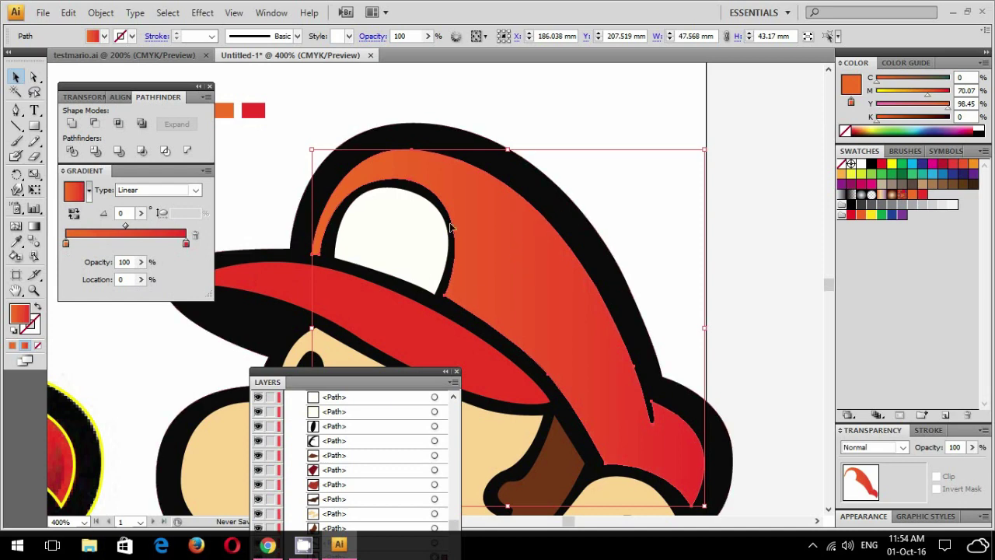
- Angle the cap's orange-to-red gradient diagonally, about -24.8°
{"action": "left_click", "coordinate": [35, 228]}
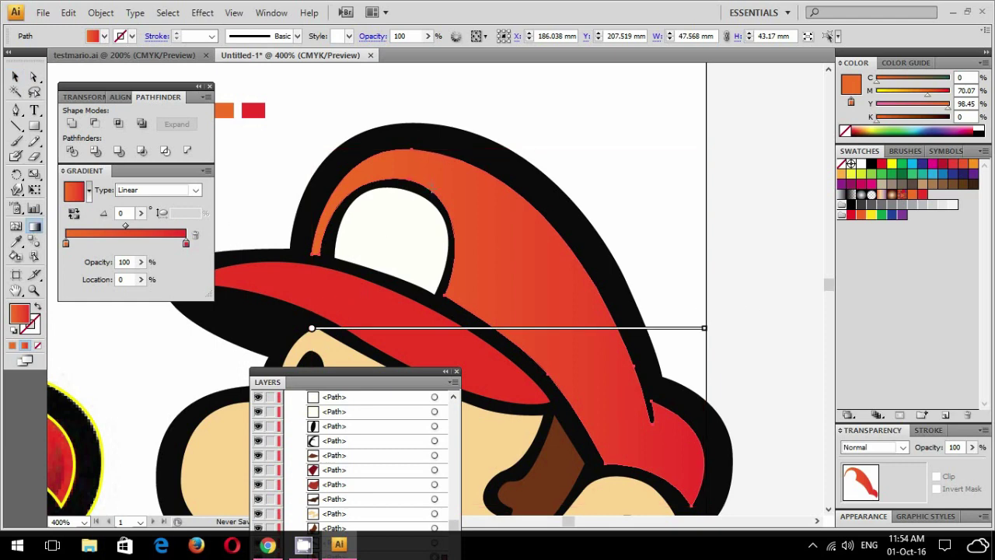
{"action": "left_click_drag", "start_coordinate": [367, 180], "coordinate": [663, 451]}
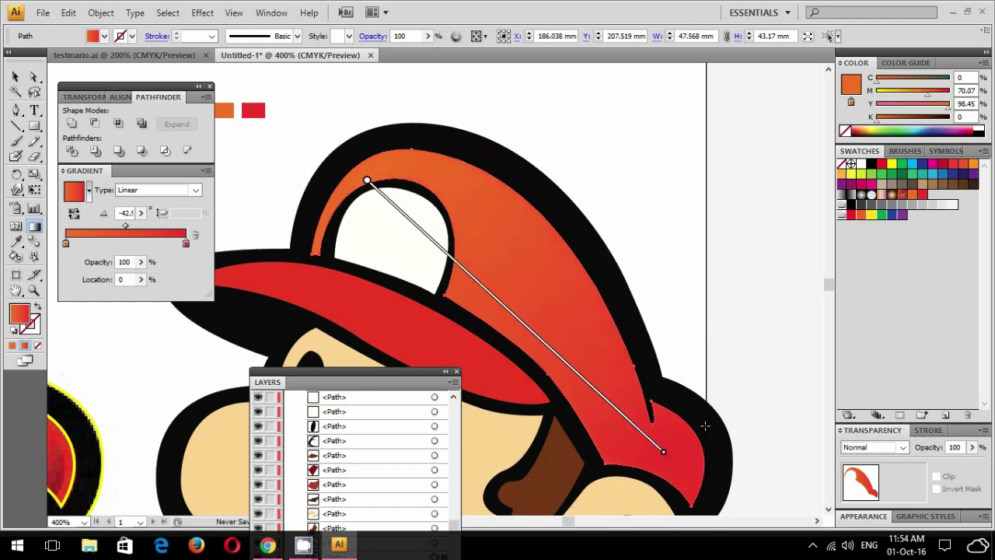
{"action": "key", "text": "v"}
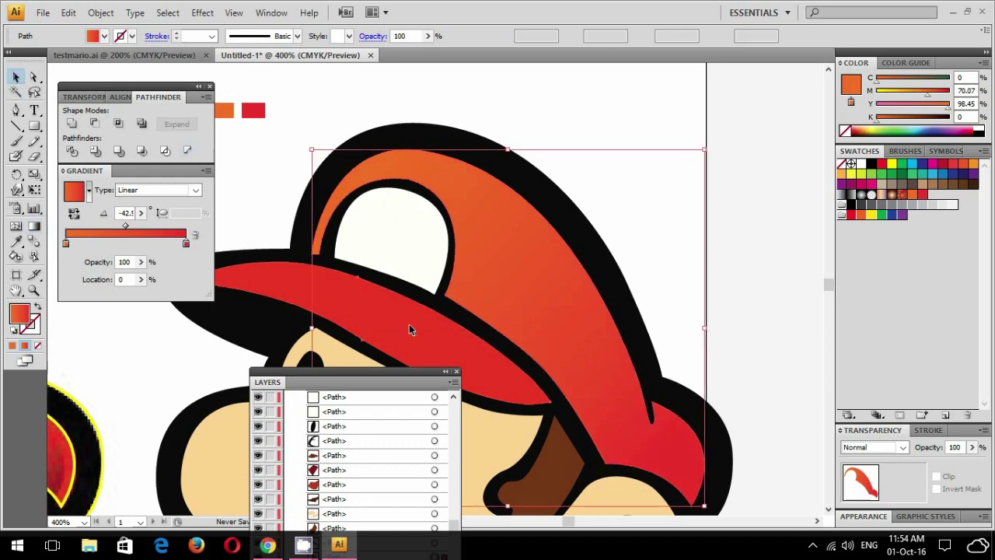
- Copy the gradient onto the red brim and angle it orange upper-left to red lower-right
{"action": "left_click", "coordinate": [410, 326]}
{"action": "key", "text": "i"}
{"action": "left_click", "coordinate": [588, 292]}
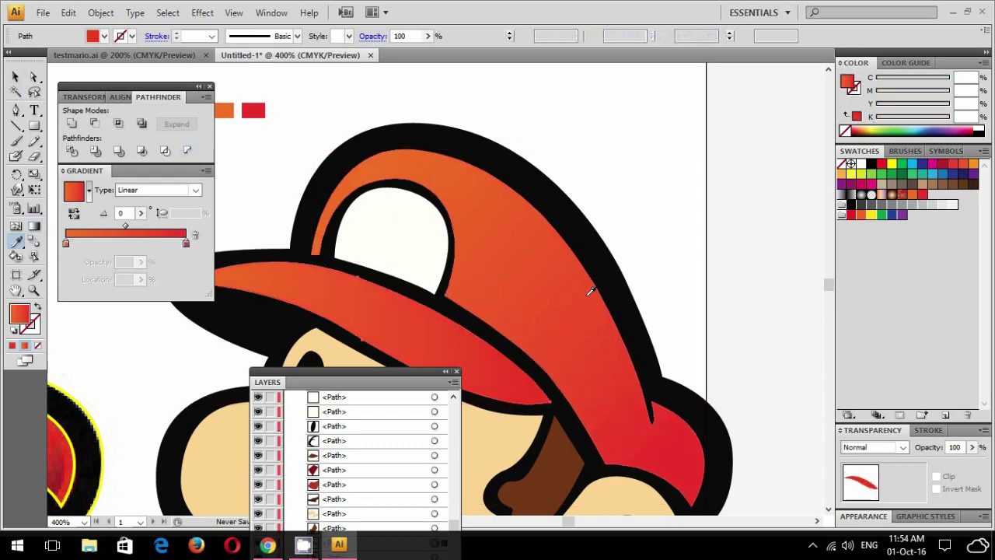
{"action": "left_click", "coordinate": [34, 226]}
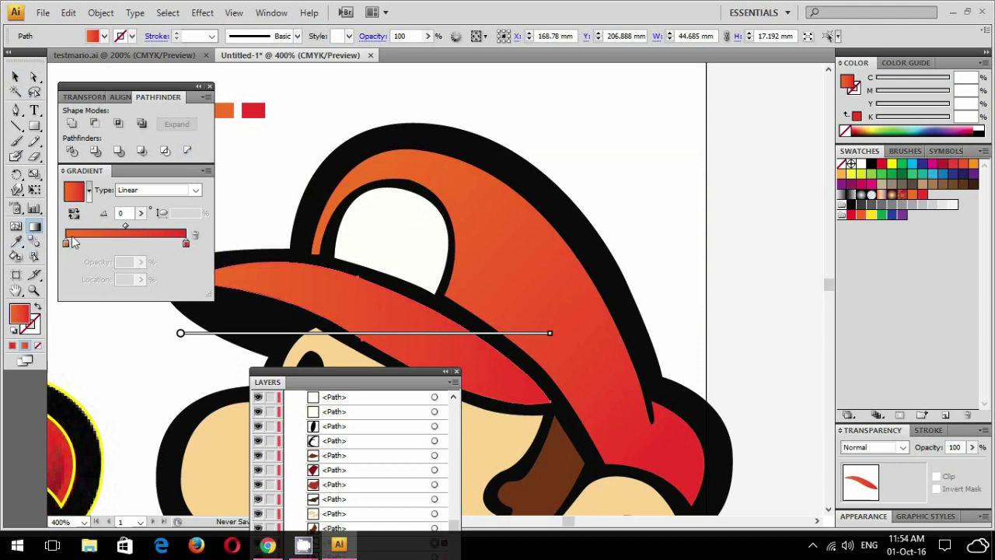
{"action": "left_click_drag", "start_coordinate": [268, 273], "coordinate": [506, 382]}
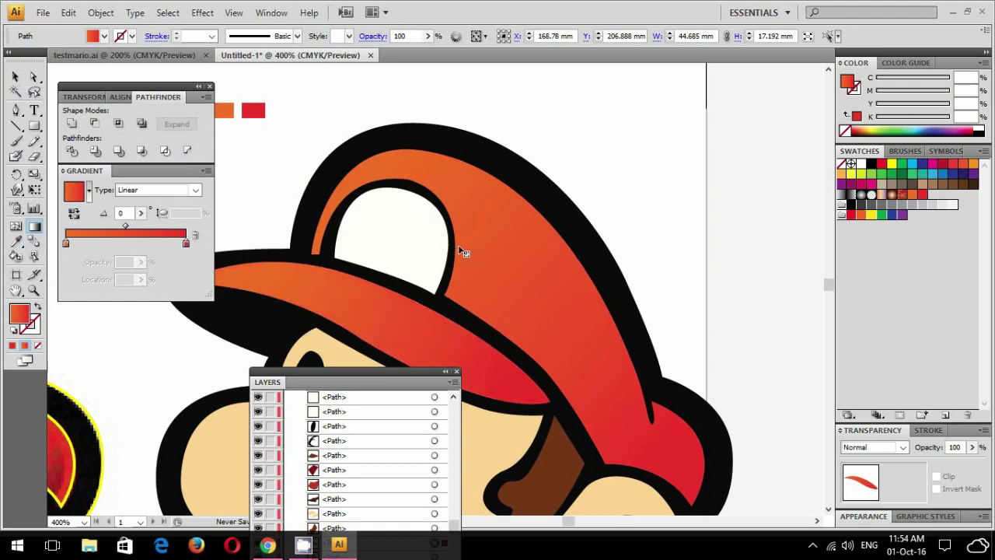
{"action": "key", "text": "ctrl"}
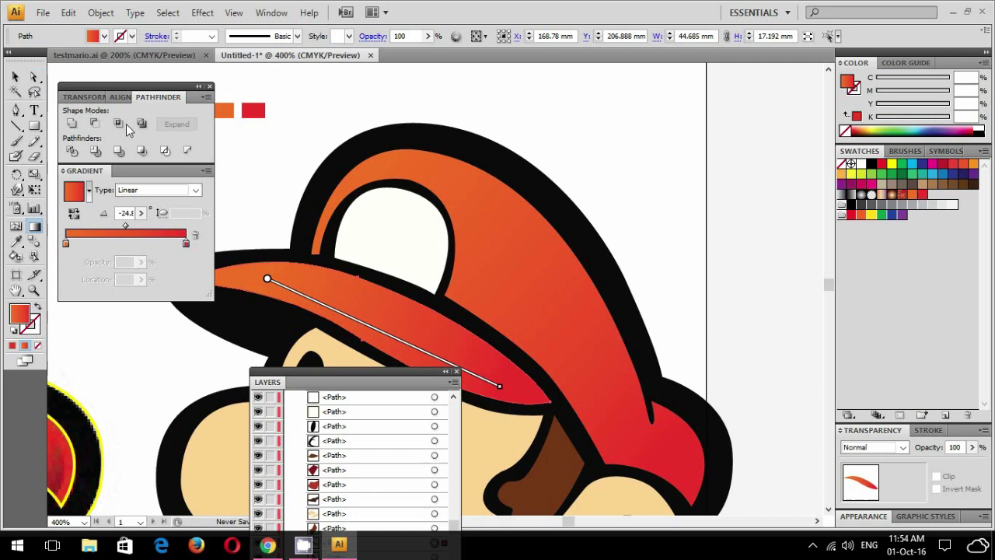
- Zoom in on the back of the traced cap above the ear
{"action": "left_click", "coordinate": [15, 77]}
{"action": "left_click", "coordinate": [286, 167]}
{"action": "left_click_drag", "start_coordinate": [359, 275], "coordinate": [588, 213]}
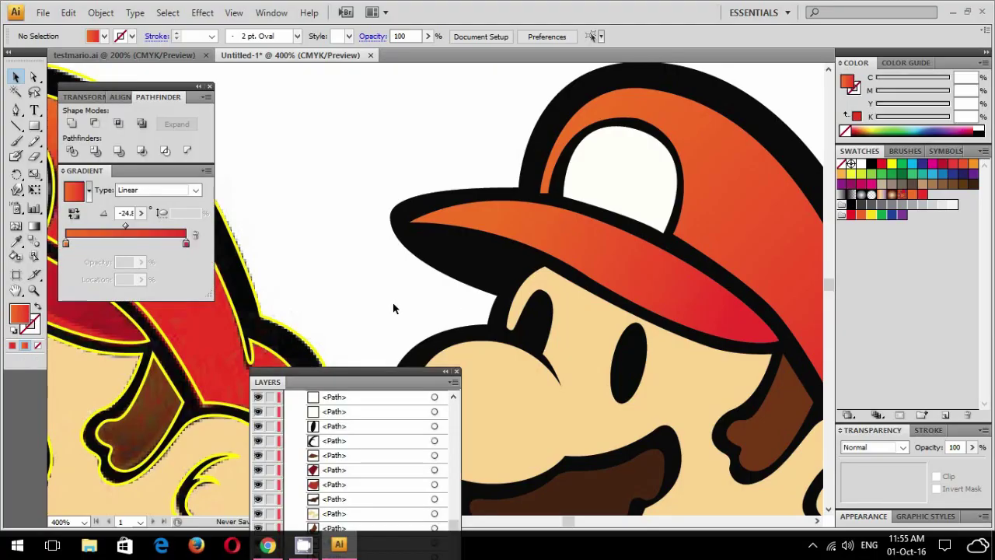
{"action": "mouse_move", "coordinate": [393, 303]}
{"action": "left_mouse_down"}
{"action": "mouse_move", "coordinate": [433, 271]}
{"action": "mouse_move", "coordinate": [575, 250]}
{"action": "left_mouse_up"}
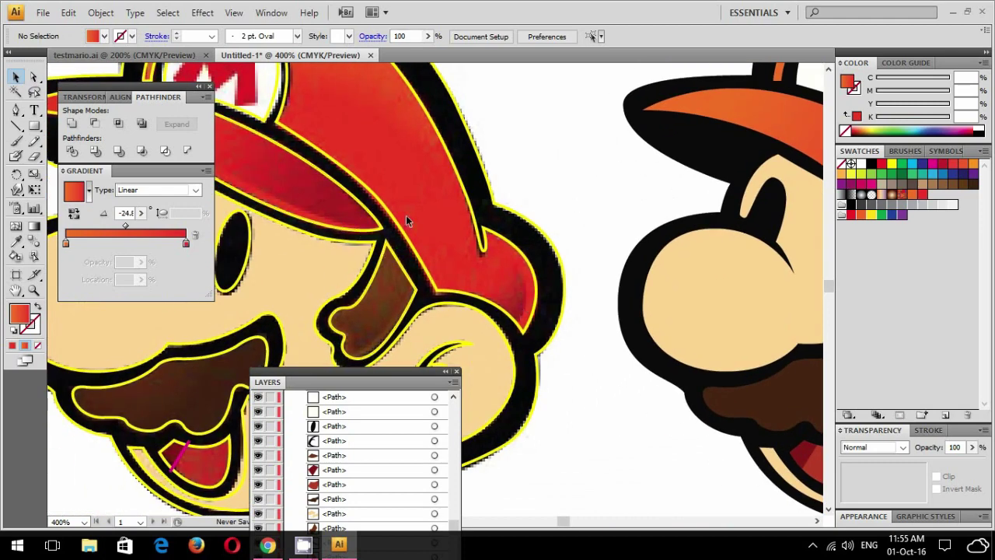
{"action": "scroll", "coordinate": [625, 233], "scroll_direction": "right", "scroll_amount": 5}
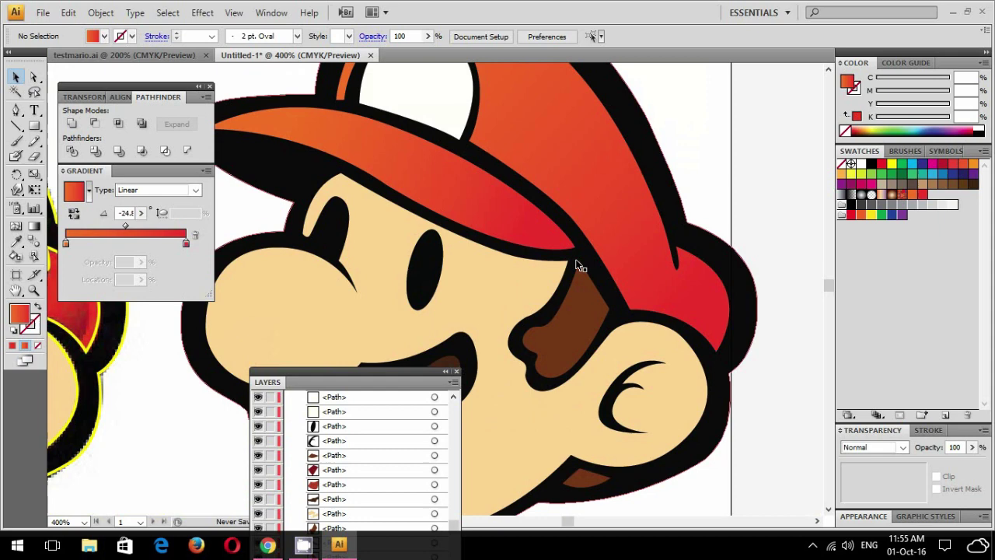
{"action": "key", "text": "ctrl+plus"}
{"action": "scroll", "coordinate": [572, 274], "scroll_direction": "right", "scroll_amount": 3}
{"action": "scroll", "coordinate": [664, 247], "scroll_direction": "up", "scroll_amount": 3}
{"action": "key", "text": "ctrl+plus"}
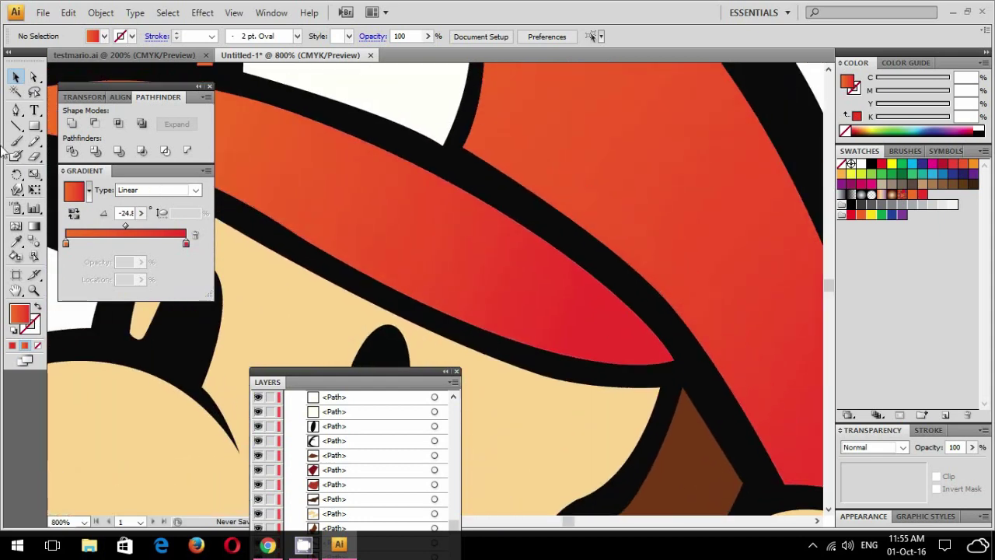
- Start a curved Pen path along the cap's lower edge with a teal outline
{"action": "left_click", "coordinate": [15, 113]}
{"action": "scroll", "coordinate": [624, 269], "scroll_direction": "down", "scroll_amount": 3}
{"action": "scroll", "coordinate": [531, 193], "scroll_direction": "right", "scroll_amount": 5}
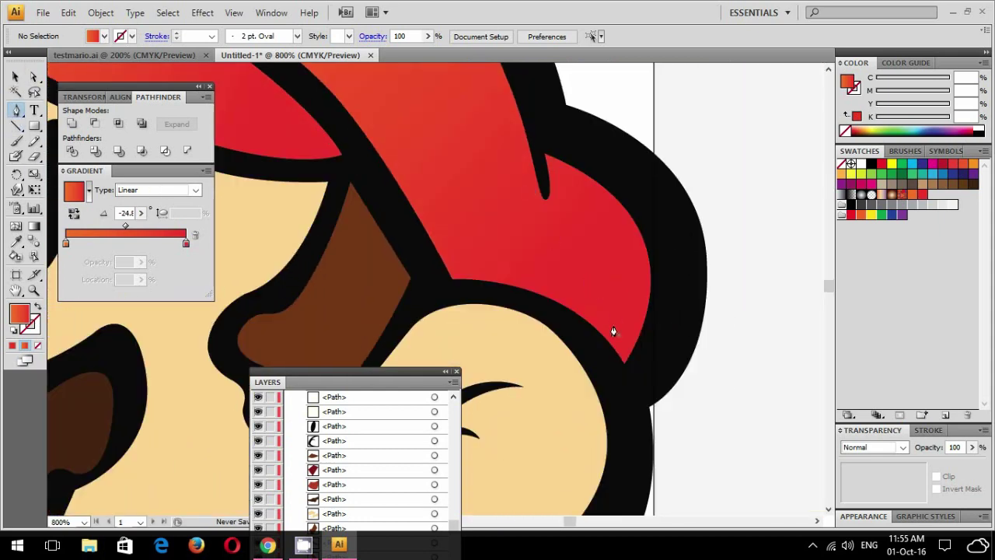
{"action": "left_click", "coordinate": [617, 355]}
{"action": "left_click", "coordinate": [536, 293]}
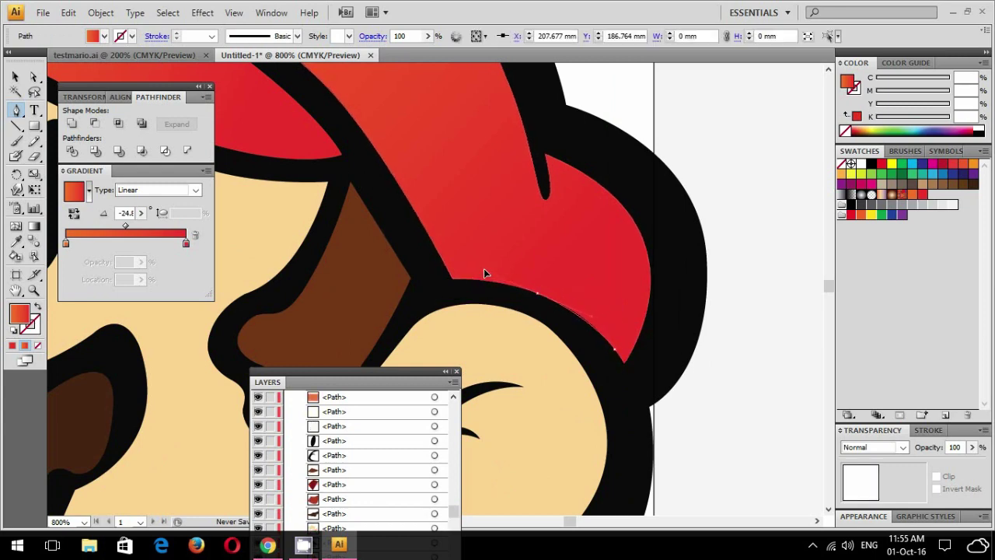
{"action": "left_click_drag", "start_coordinate": [536, 293], "coordinate": [546, 293]}
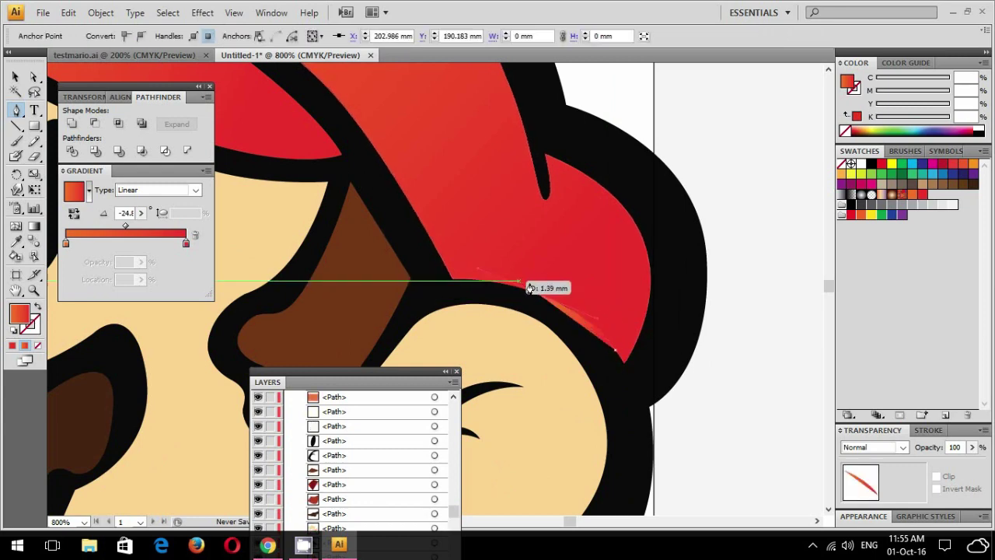
{"action": "left_click", "coordinate": [540, 295], "text": "ctrl"}
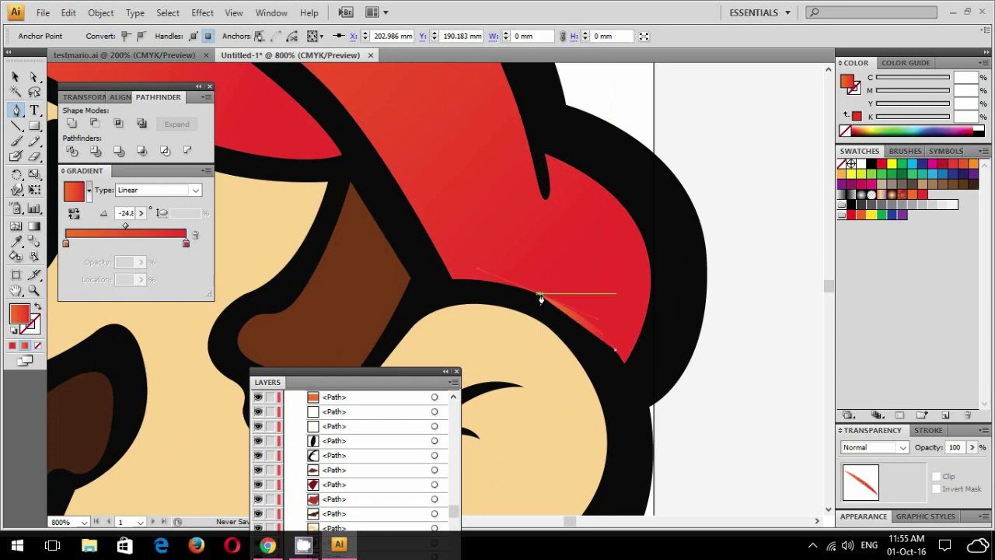
{"action": "left_click", "coordinate": [925, 175]}
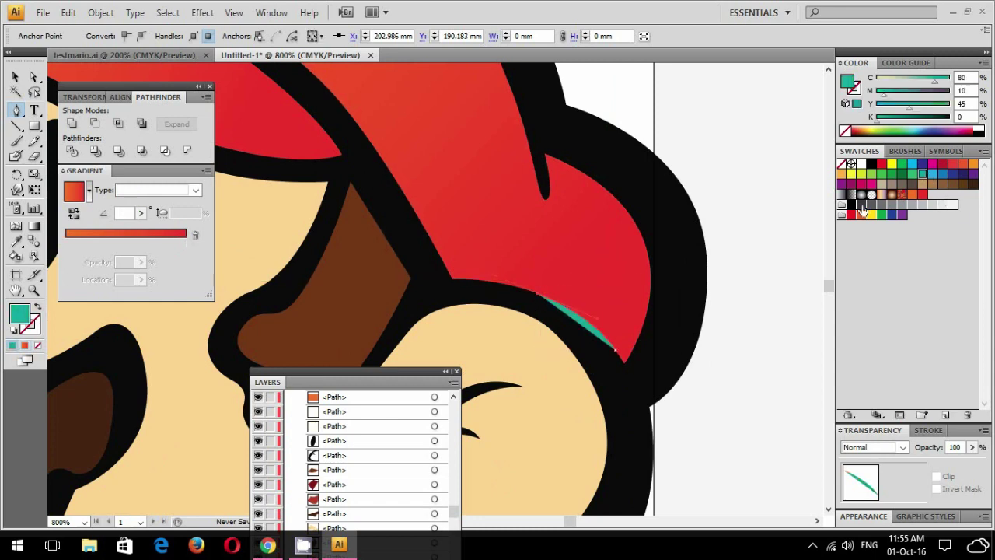
- Add a curved point up the cap's back and close the path into a teardrop
{"action": "key", "text": "ctrl+plus"}
{"action": "scroll", "coordinate": [669, 249], "scroll_direction": "right", "scroll_amount": 3}
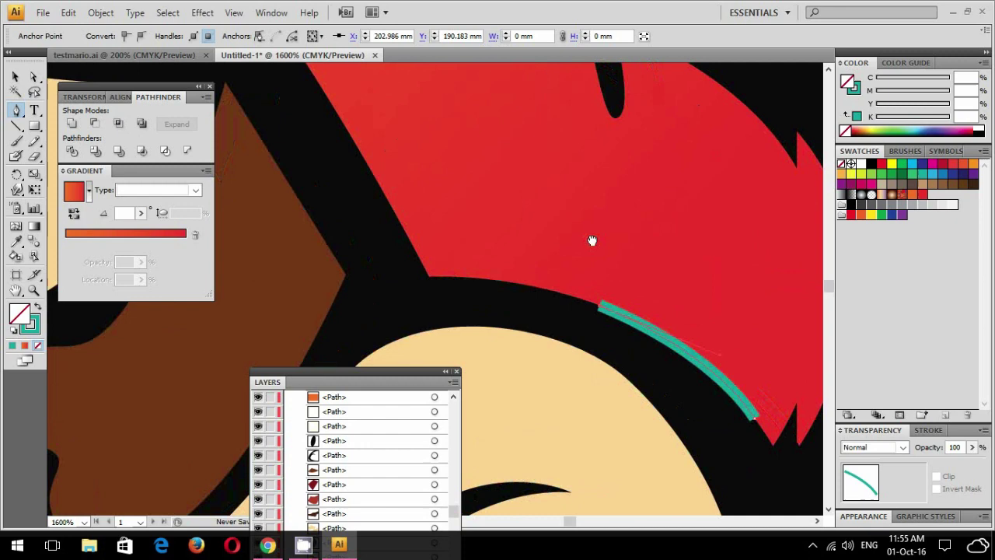
{"action": "scroll", "coordinate": [611, 171], "scroll_direction": "up", "scroll_amount": 1}
{"action": "left_click_drag", "start_coordinate": [674, 153], "coordinate": [679, 134]}
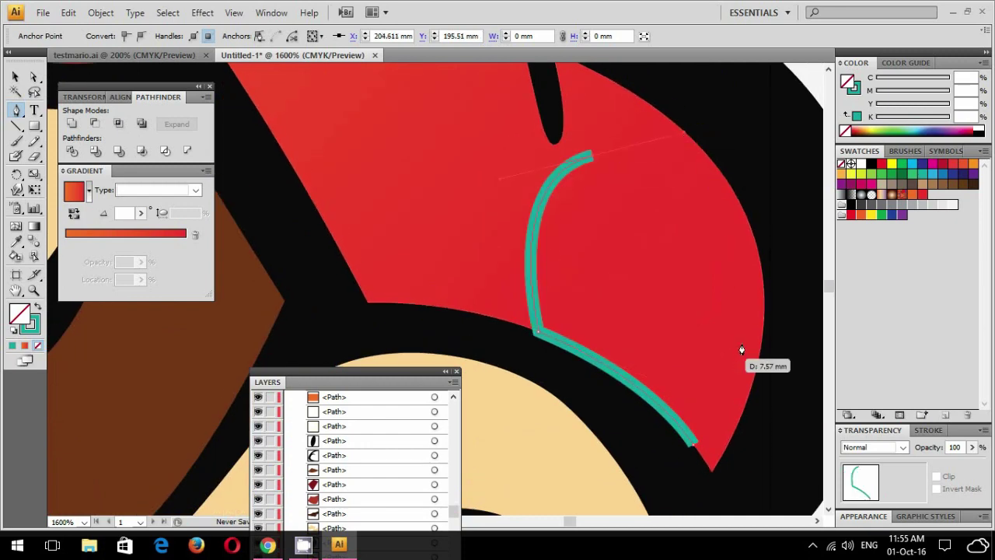
{"action": "scroll", "coordinate": [700, 327], "scroll_direction": "down", "scroll_amount": 3}
{"action": "scroll", "coordinate": [700, 327], "scroll_direction": "right", "scroll_amount": 2}
{"action": "key", "text": "ctrl+minus"}
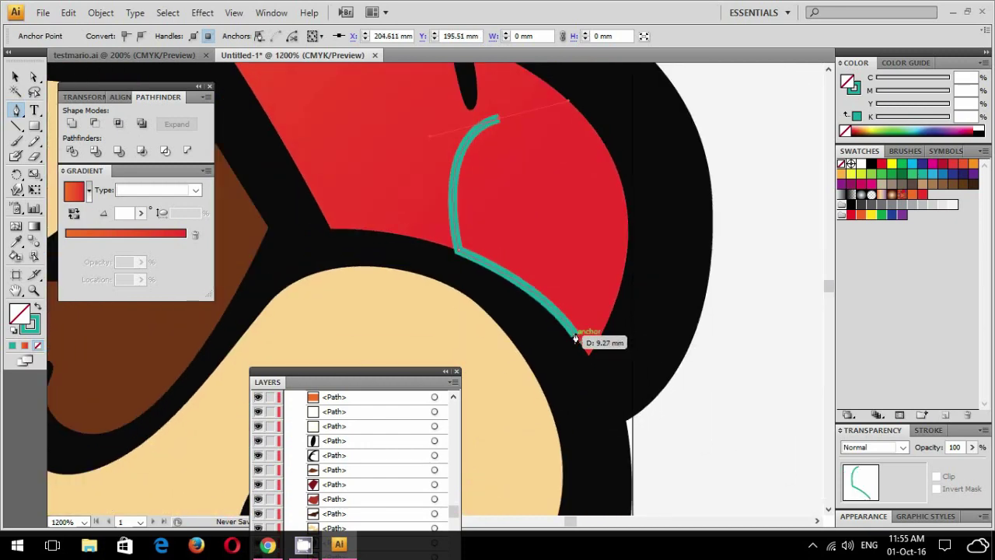
{"action": "left_click", "coordinate": [575, 340]}
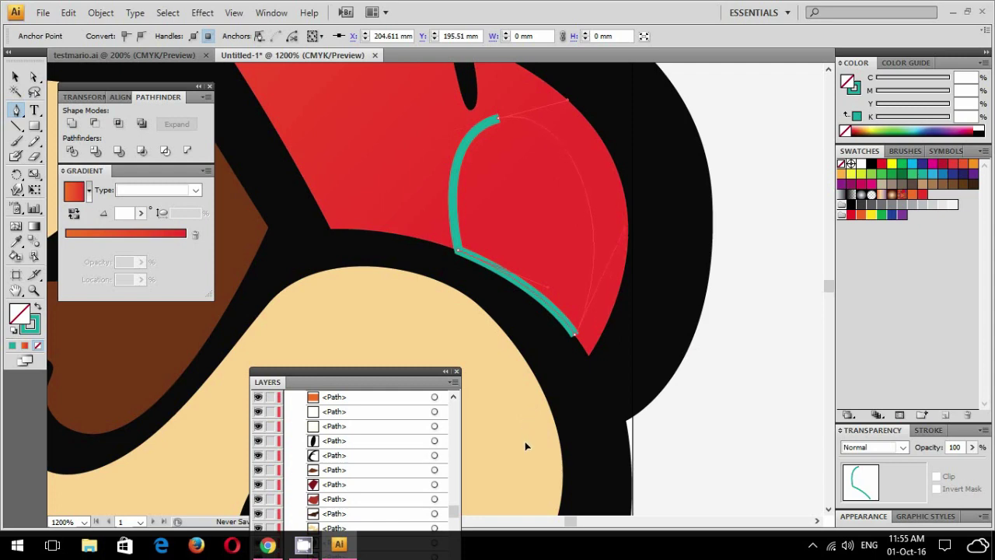
{"action": "key", "text": "ctrl+j"}
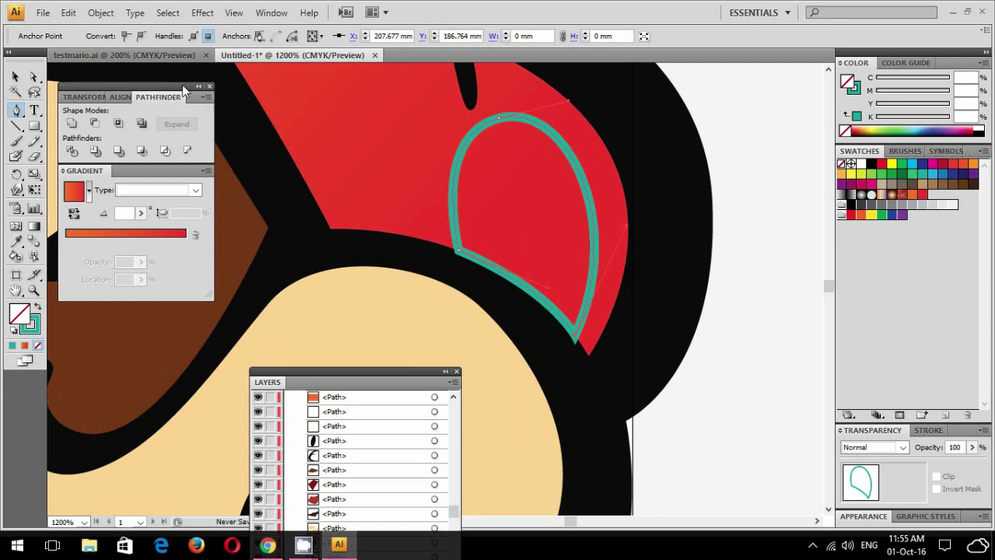
{"action": "left_click_drag", "start_coordinate": [174, 87], "coordinate": [291, 105]}
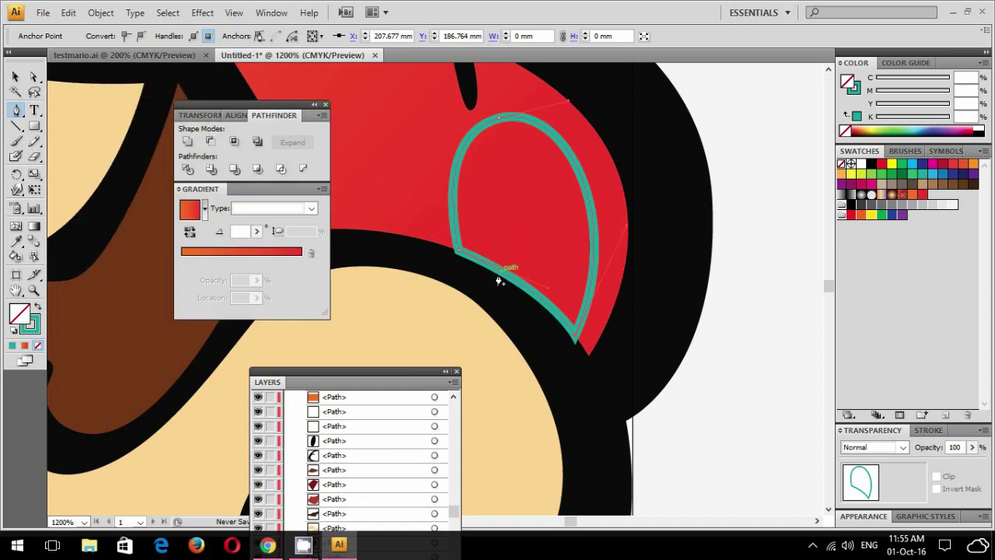
{"action": "left_click", "coordinate": [16, 77]}
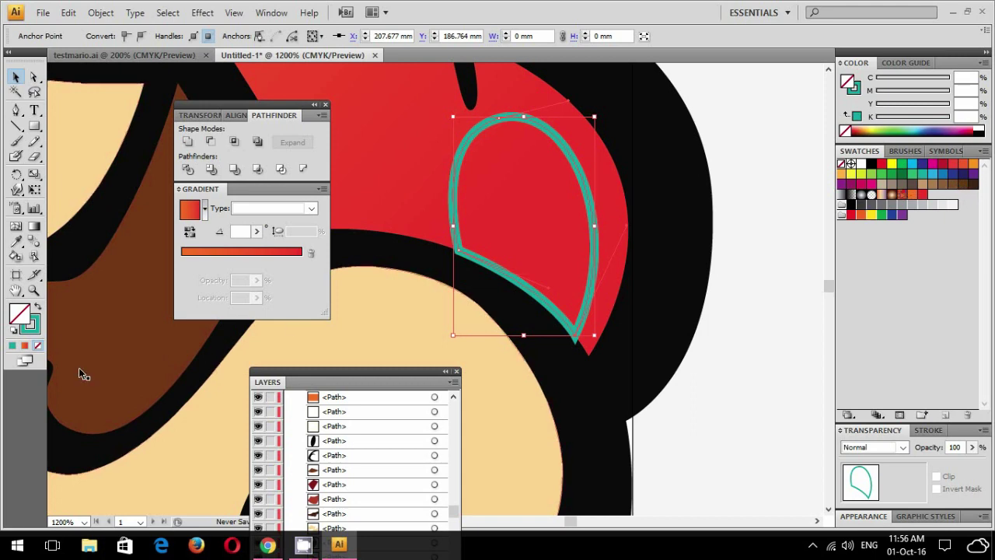
- Remove the teardrop's outline and fill it with a linear gradient using brown
{"action": "left_click", "coordinate": [240, 262]}
{"action": "left_click", "coordinate": [36, 331]}
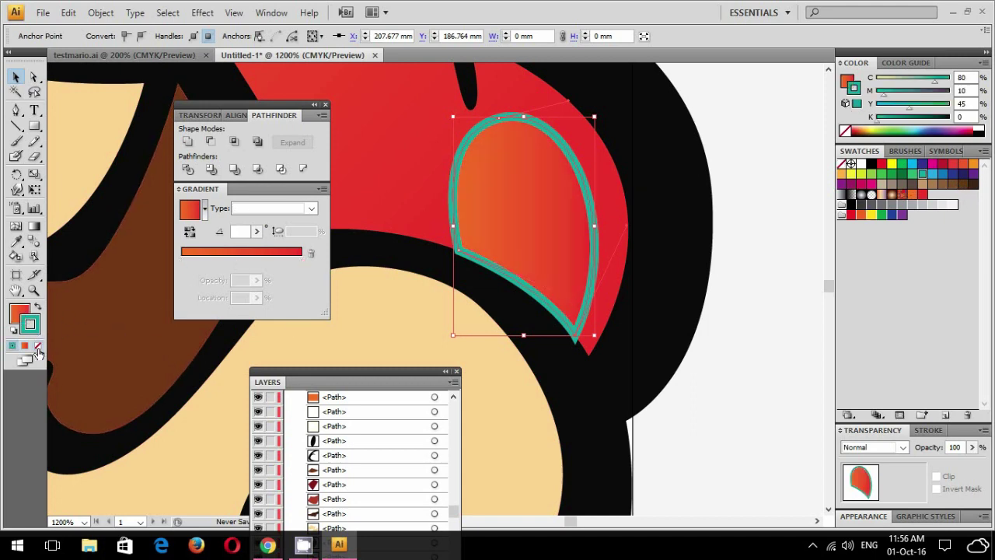
{"action": "left_click", "coordinate": [37, 347]}
{"action": "left_click", "coordinate": [21, 311]}
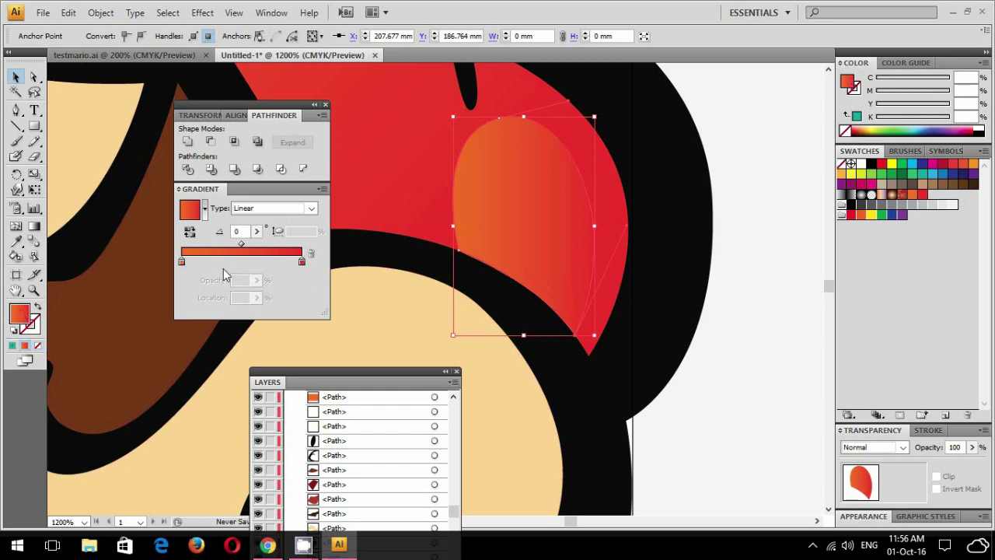
{"action": "left_click", "coordinate": [301, 263]}
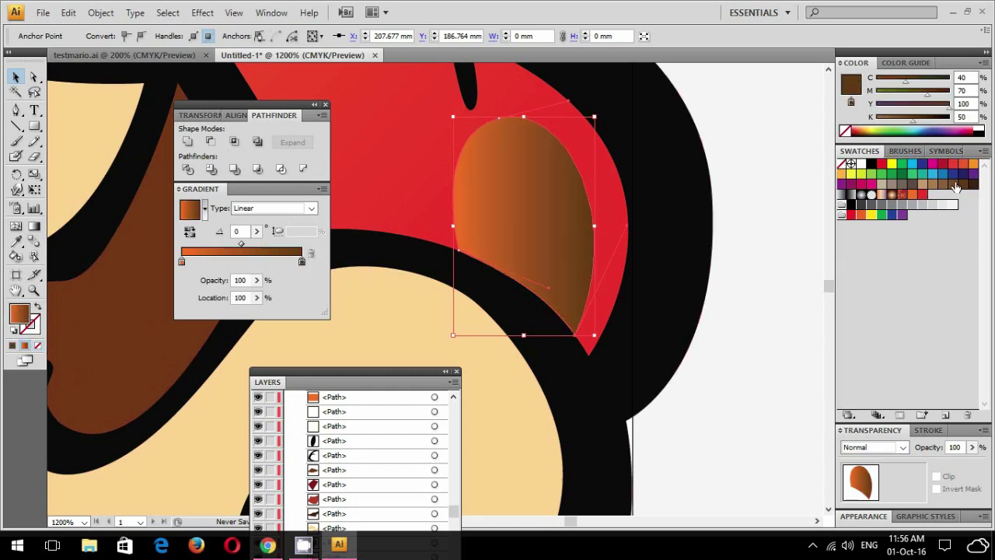
{"action": "left_click_drag", "start_coordinate": [964, 192], "coordinate": [182, 262]}
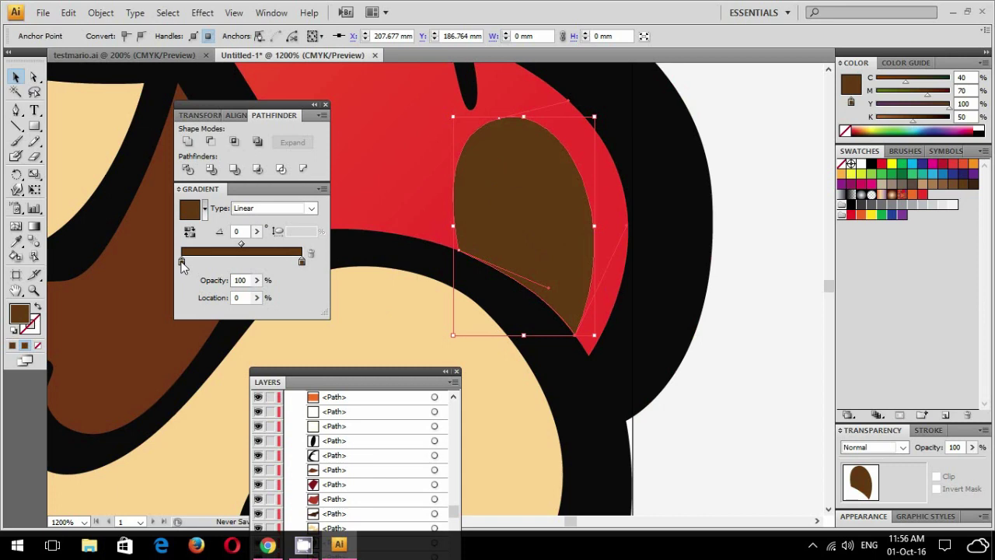
- Fade the left gradient stop to 0% opacity and angle the gradient about -52°
{"action": "left_click", "coordinate": [257, 280]}
{"action": "left_click_drag", "start_coordinate": [258, 296], "coordinate": [173, 311]}
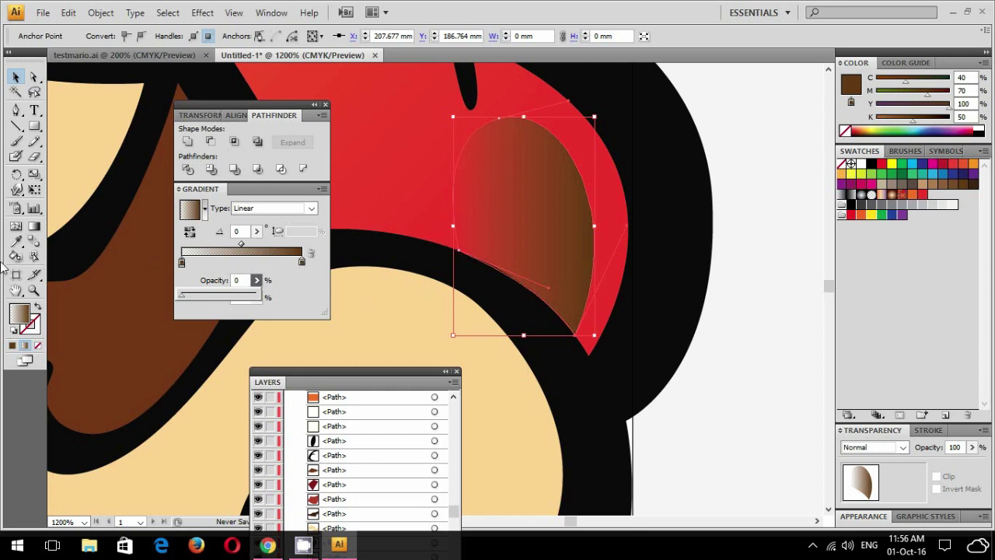
{"action": "left_click", "coordinate": [34, 226]}
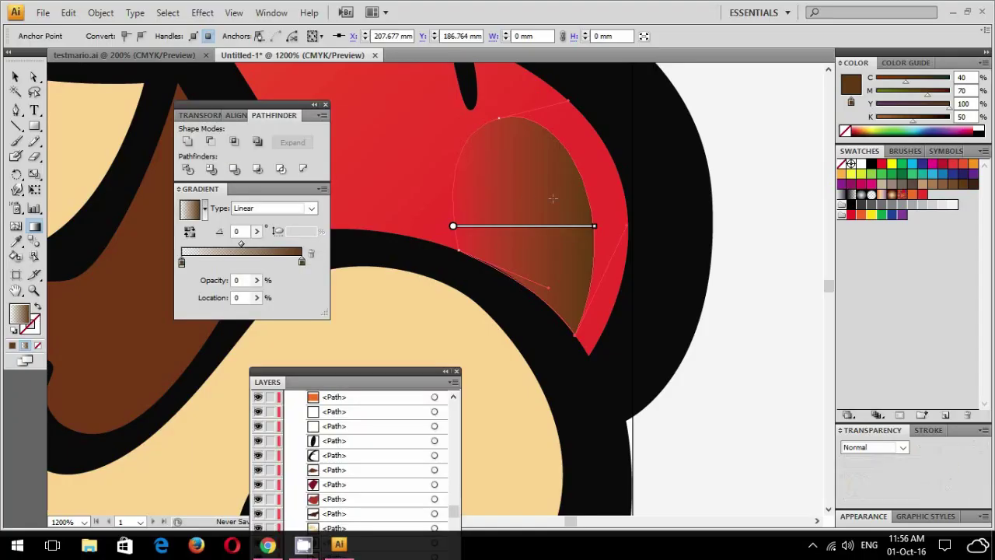
{"action": "left_click_drag", "start_coordinate": [498, 178], "coordinate": [588, 299]}
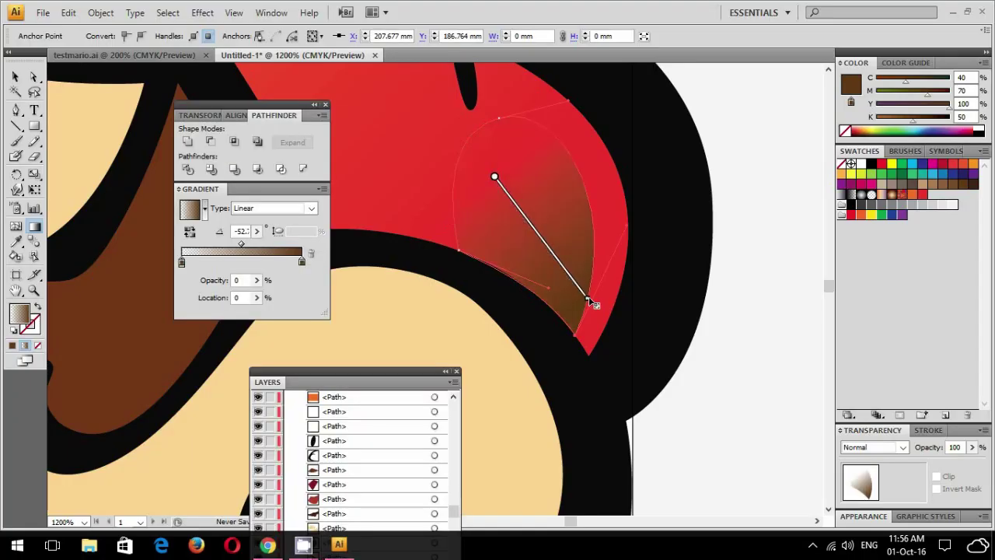
{"action": "left_click", "coordinate": [16, 77]}
{"action": "left_click", "coordinate": [723, 307]}
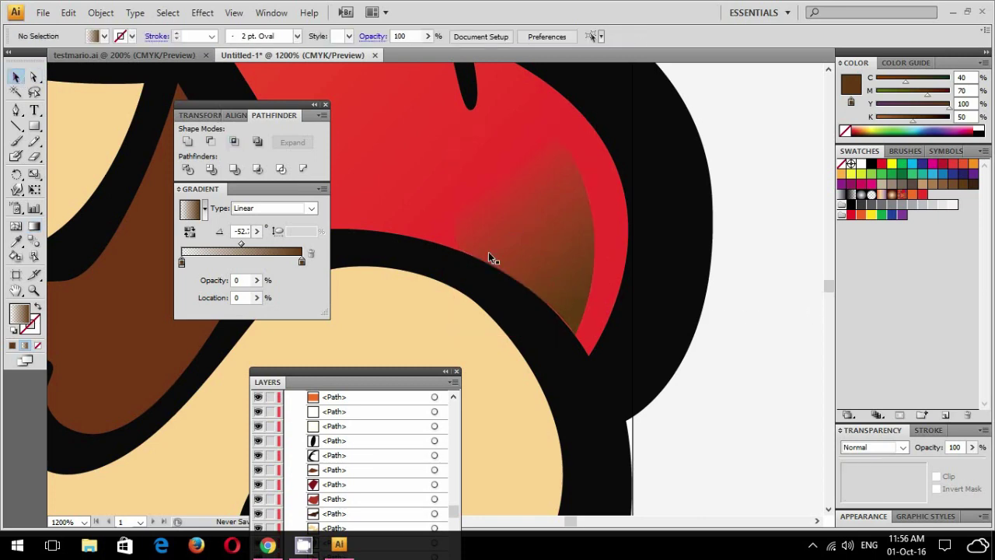
- Redraw the brown cap shadow's gradient slightly lower and further right
{"action": "left_click", "coordinate": [536, 235]}
{"action": "left_click", "coordinate": [34, 226]}
{"action": "mouse_move", "coordinate": [519, 208]}
{"action": "left_mouse_down"}
{"action": "mouse_move", "coordinate": [584, 288]}
{"action": "mouse_move", "coordinate": [596, 329]}
{"action": "mouse_move", "coordinate": [608, 318]}
{"action": "left_mouse_up"}
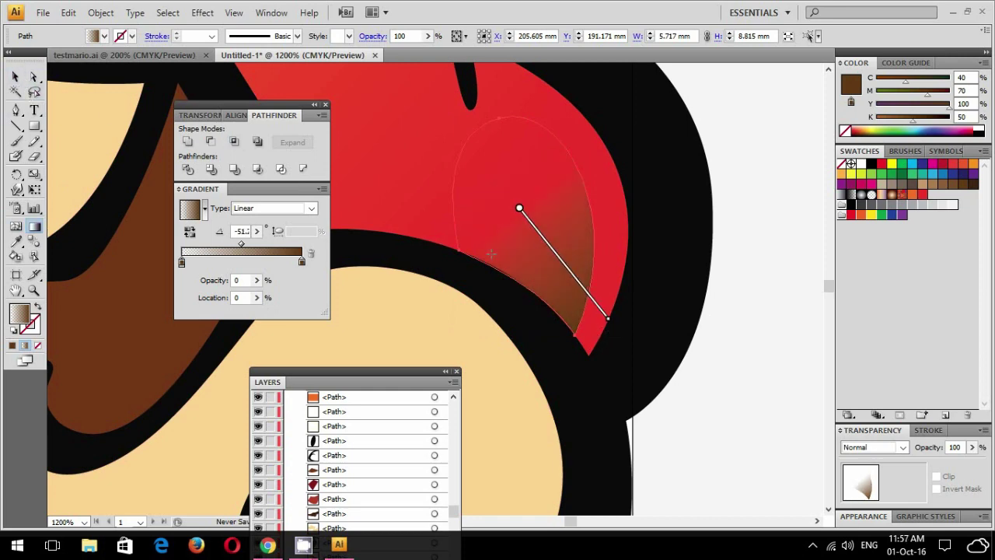
{"action": "left_click", "coordinate": [15, 76]}
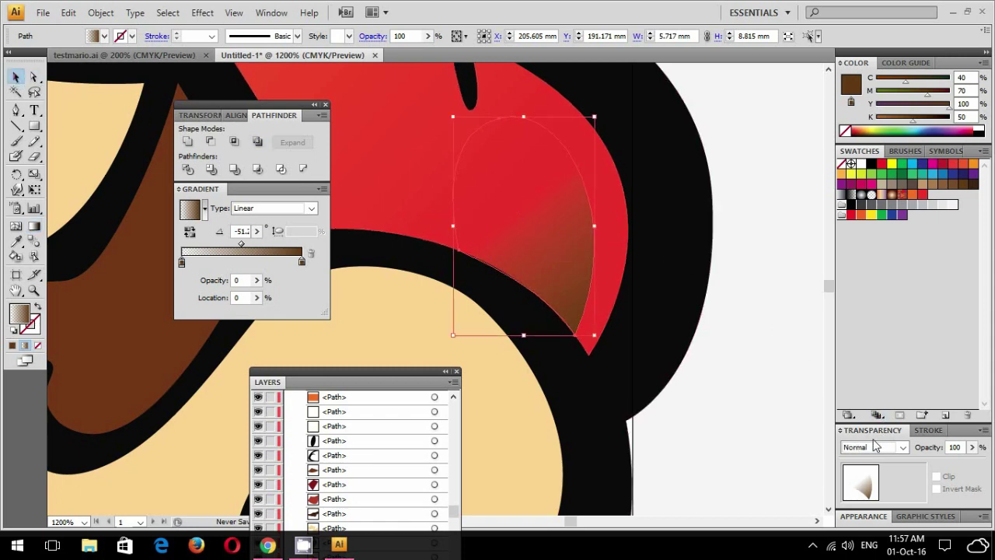
- Lower the brown cap shadow's opacity to 47%, then bring the brim tip into view
{"action": "left_click", "coordinate": [973, 447]}
{"action": "left_click_drag", "start_coordinate": [971, 460], "coordinate": [947, 465]}
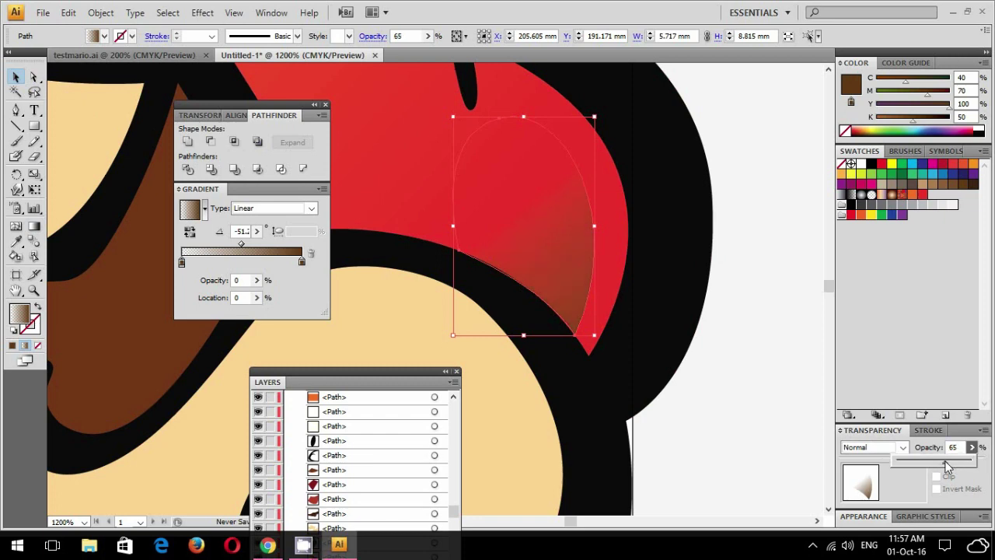
{"action": "left_click_drag", "start_coordinate": [947, 465], "coordinate": [935, 465]}
{"action": "left_click", "coordinate": [730, 360]}
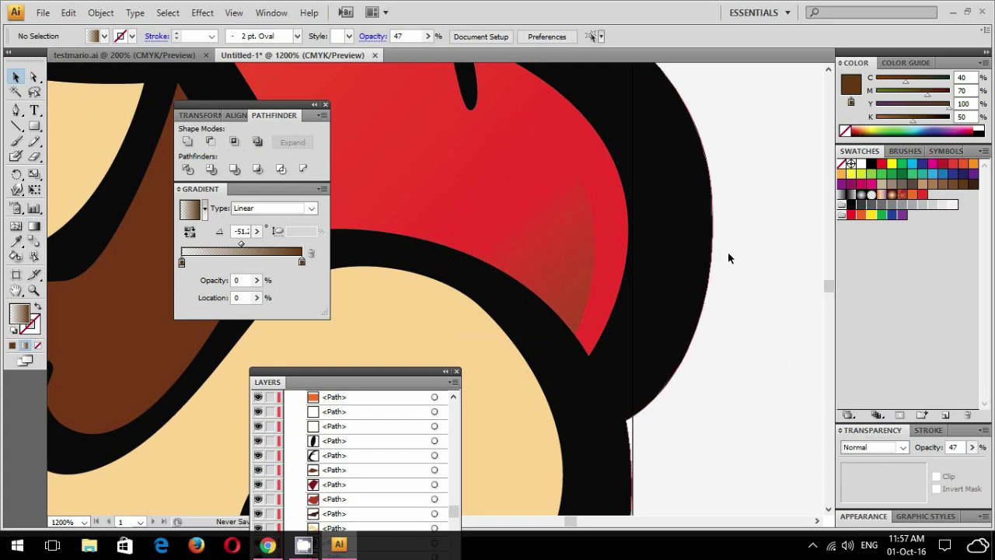
{"action": "mouse_move", "coordinate": [405, 218]}
{"action": "left_mouse_down"}
{"action": "mouse_move", "coordinate": [523, 207]}
{"action": "mouse_move", "coordinate": [607, 163]}
{"action": "mouse_move", "coordinate": [706, 238]}
{"action": "mouse_move", "coordinate": [662, 266]}
{"action": "left_mouse_up"}
{"action": "left_click", "coordinate": [16, 111]}
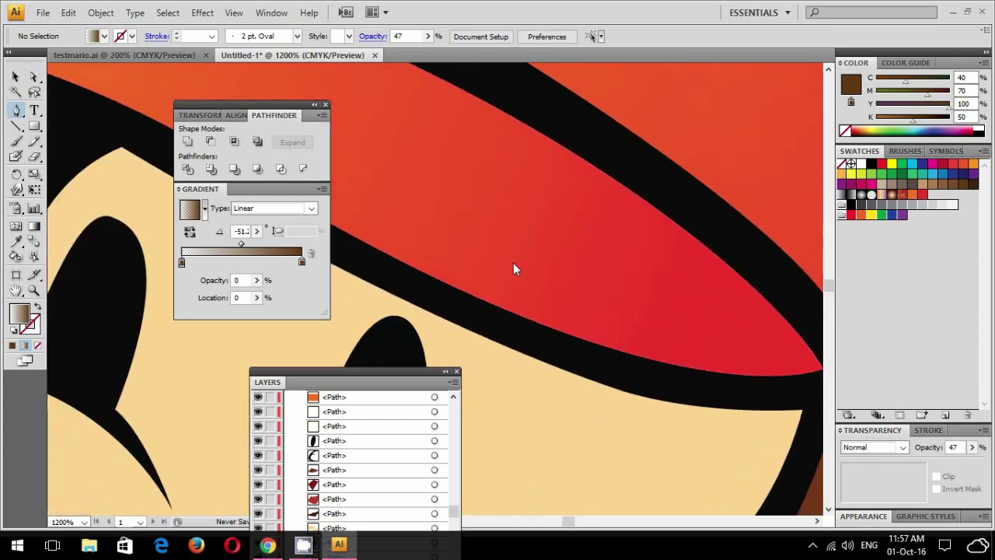
- Draw a new shadow shape along the brim's lower edge and curve it to the brim
{"action": "left_click", "coordinate": [803, 339]}
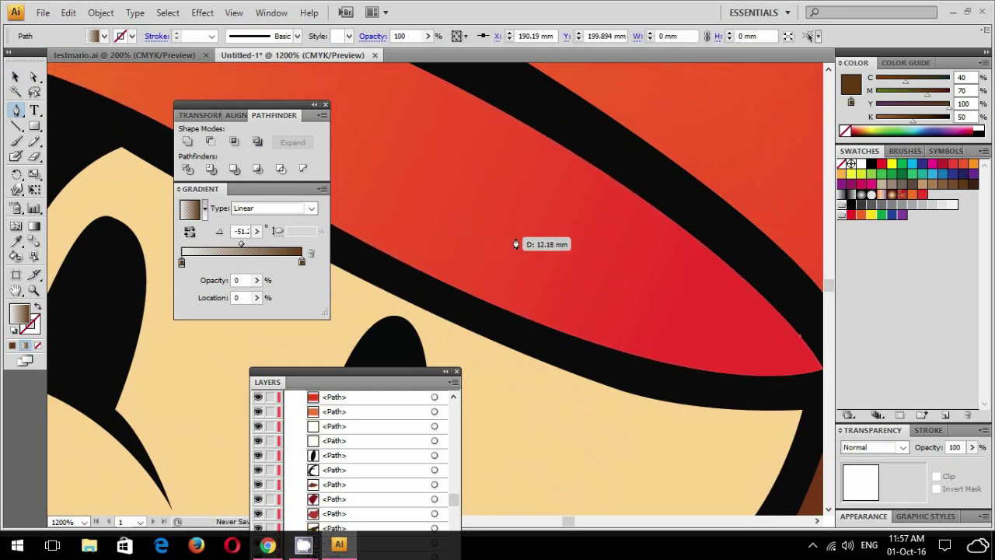
{"action": "scroll", "coordinate": [515, 244], "scroll_direction": "down", "scroll_amount": 1}
{"action": "scroll", "coordinate": [506, 287], "scroll_direction": "up", "scroll_amount": 2}
{"action": "left_click", "coordinate": [435, 278]}
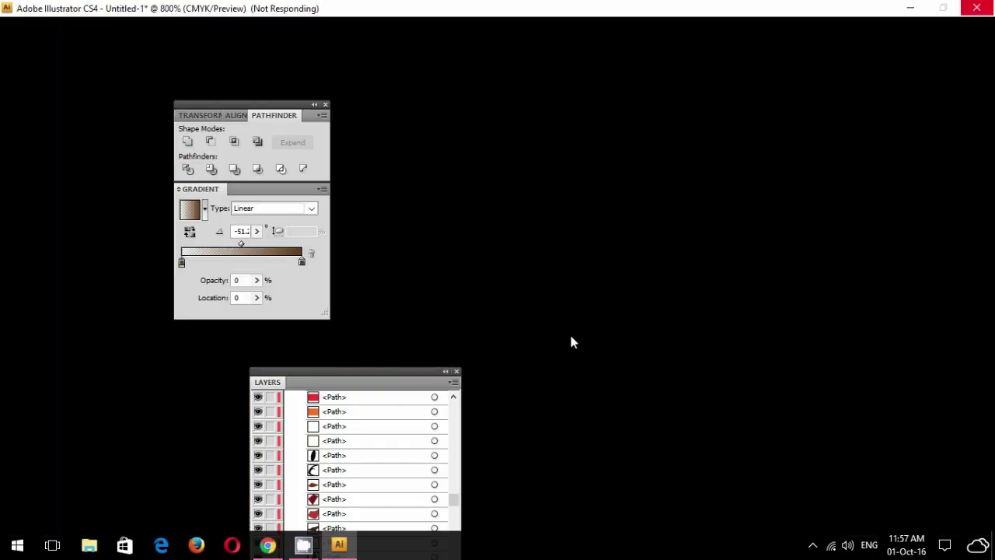
{"action": "left_click_drag", "start_coordinate": [571, 344], "coordinate": [544, 332]}
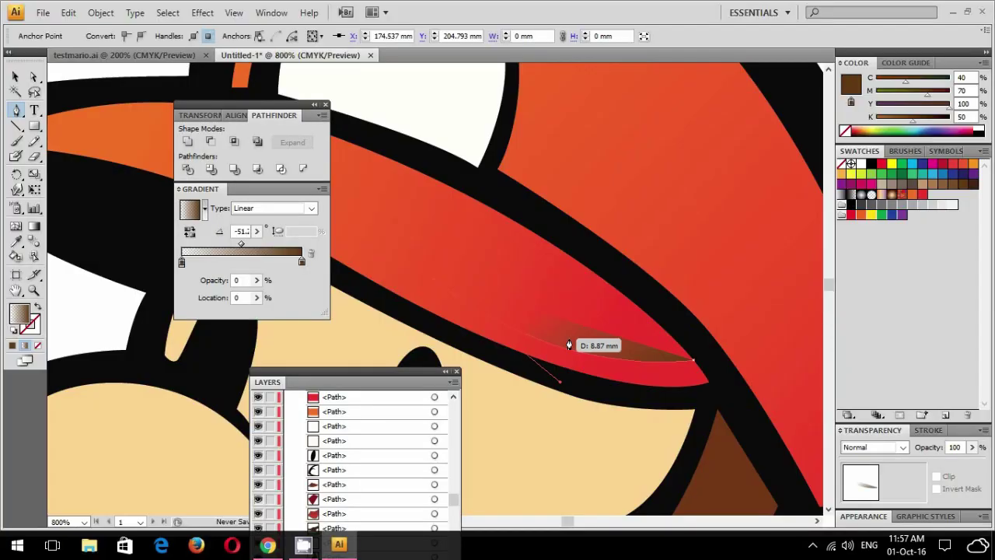
{"action": "key", "text": "ctrl+plus"}
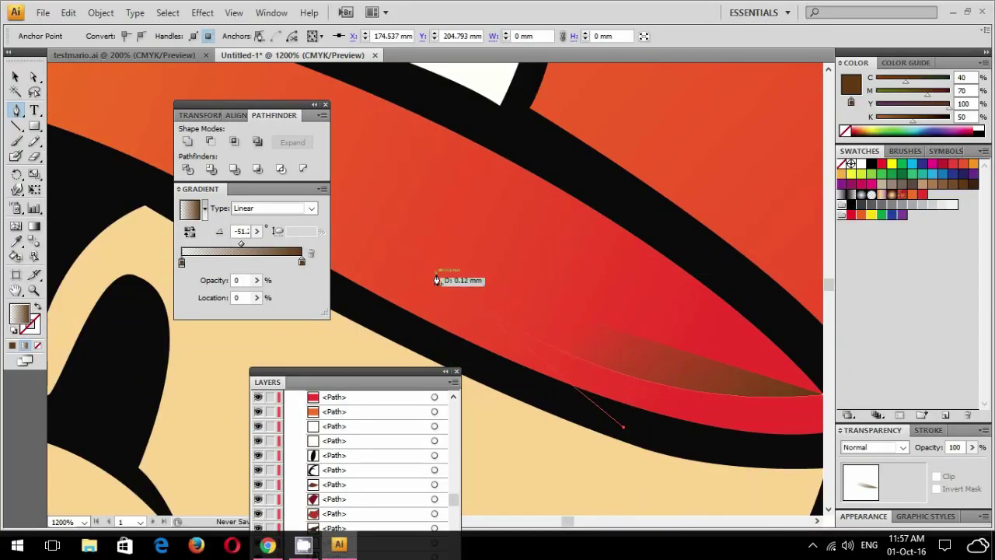
{"action": "left_click_drag", "start_coordinate": [436, 279], "coordinate": [530, 181]}
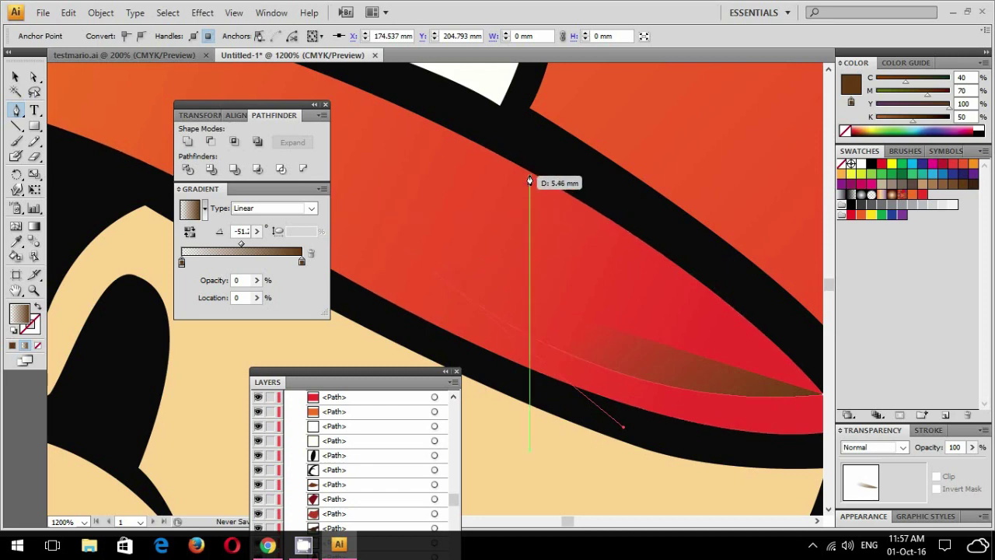
{"action": "left_click_drag", "start_coordinate": [530, 181], "coordinate": [703, 327]}
{"action": "mouse_move", "coordinate": [758, 401]}
{"action": "left_mouse_down"}
{"action": "mouse_move", "coordinate": [798, 420]}
{"action": "mouse_move", "coordinate": [805, 440]}
{"action": "left_mouse_up"}
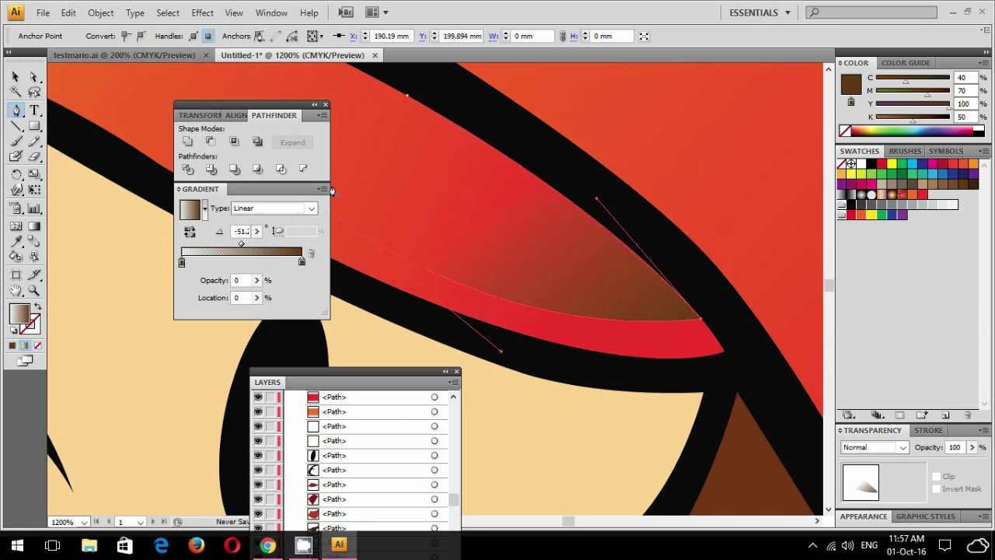
- Set the brim shadow to 51% opacity and zoom out to the whole head
{"action": "left_click", "coordinate": [973, 448]}
{"action": "left_click_drag", "start_coordinate": [937, 467], "coordinate": [936, 465]}
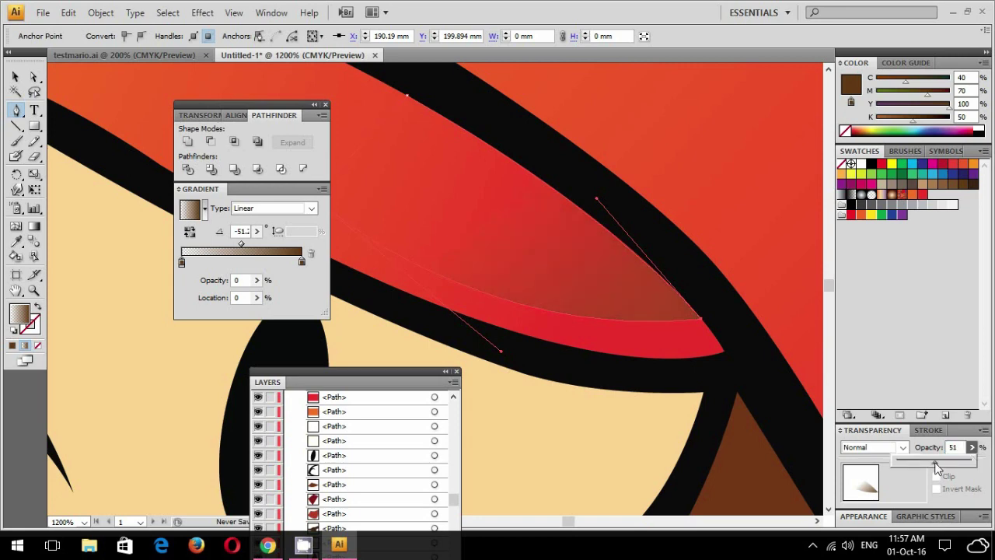
{"action": "key", "text": "v"}
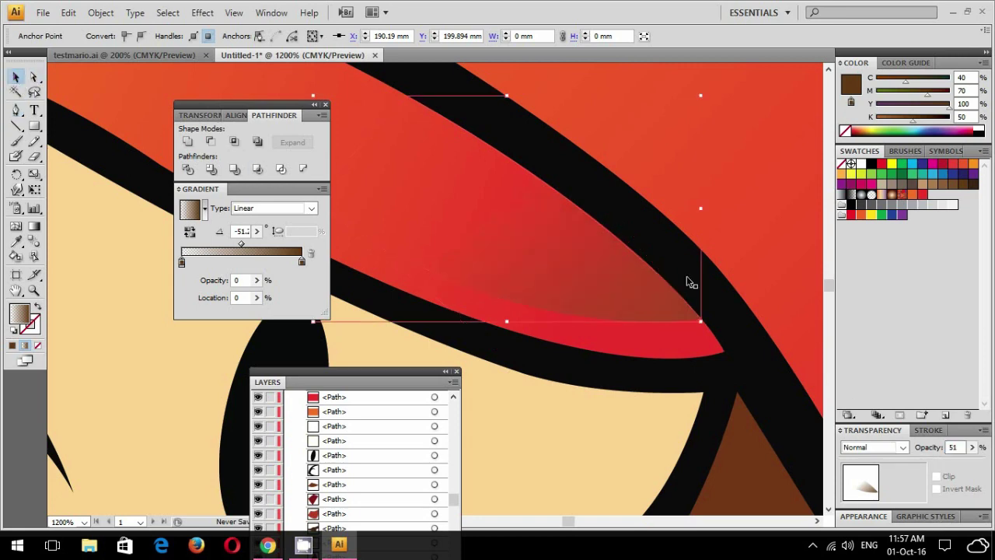
{"action": "left_click", "coordinate": [689, 282]}
{"action": "key", "text": "ctrl+minus"}
{"action": "key", "text": "ctrl+minus"}
{"action": "key", "text": "ctrl+minus"}
{"action": "key", "text": "ctrl+minus"}
{"action": "key", "text": "ctrl+minus"}
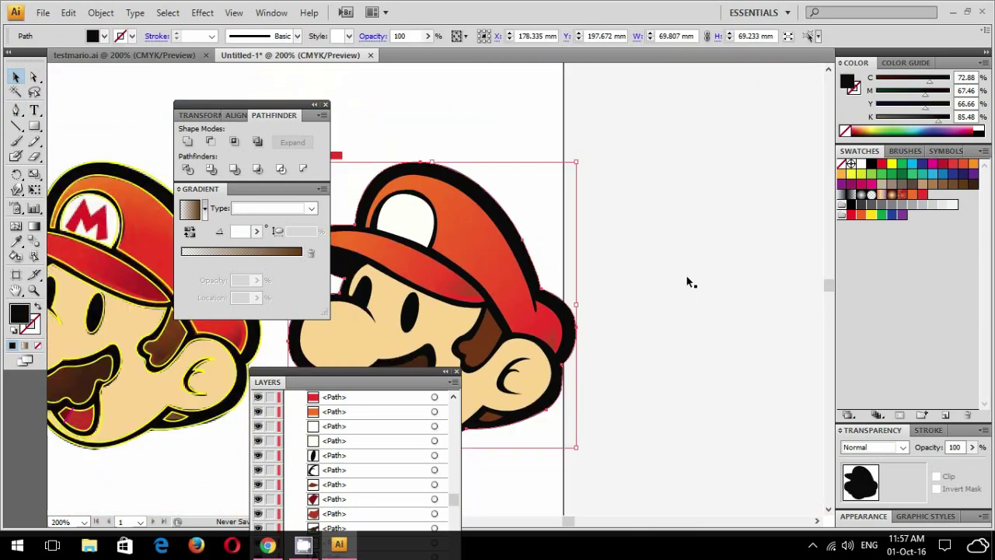
- Clear the panels aside and move the reference Mario about 76 mm left of the trace
{"action": "mouse_move", "coordinate": [469, 187]}
{"action": "left_mouse_down"}
{"action": "mouse_move", "coordinate": [609, 183]}
{"action": "mouse_move", "coordinate": [652, 152]}
{"action": "left_mouse_up"}
{"action": "left_click_drag", "start_coordinate": [279, 119], "coordinate": [159, 398]}
{"action": "left_click_drag", "start_coordinate": [352, 372], "coordinate": [448, 472]}
{"action": "left_click_drag", "start_coordinate": [163, 134], "coordinate": [418, 423]}
{"action": "left_click_drag", "start_coordinate": [434, 269], "coordinate": [120, 264]}
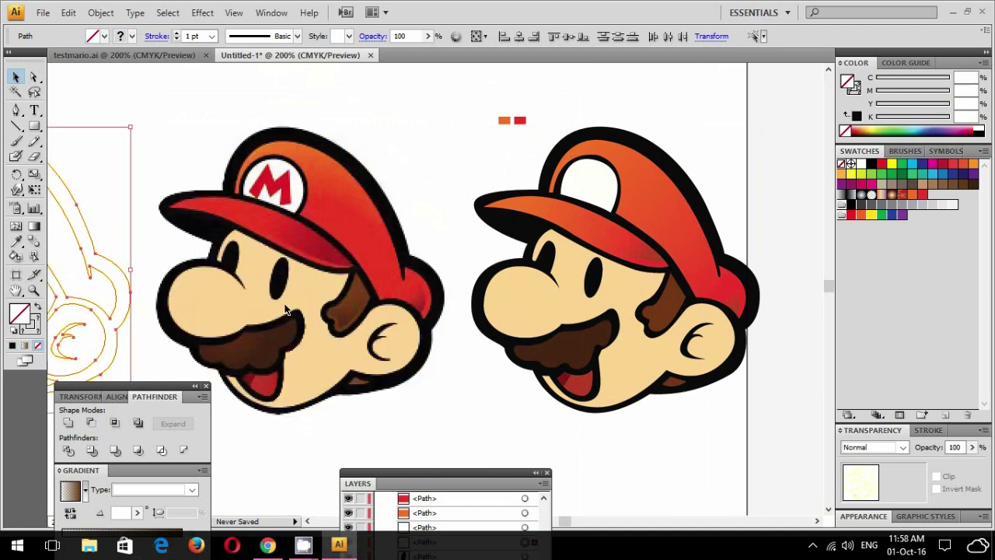